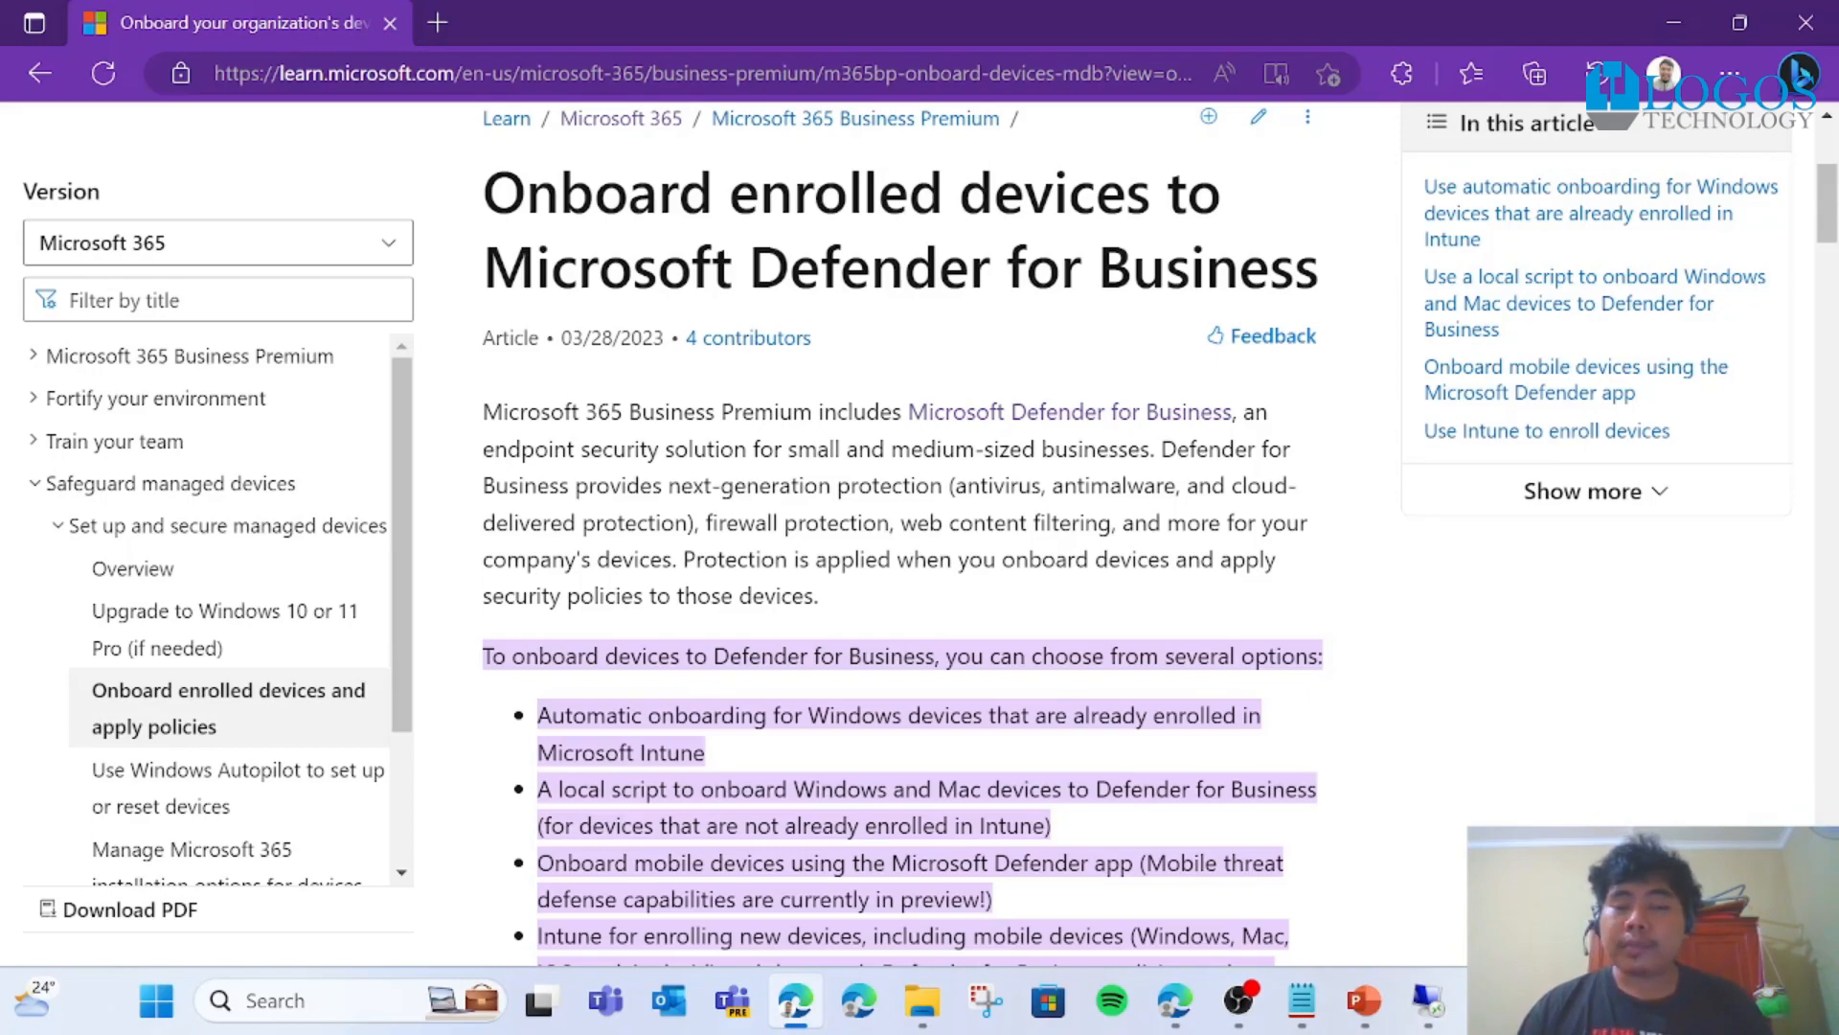
Step: Review the device onboarding options in the article, switch to the Microsoft 365 admin center, and open the Security admin center
{"action": "scroll", "coordinate": [887, 484], "scroll_direction": "down", "scroll_amount": 3}
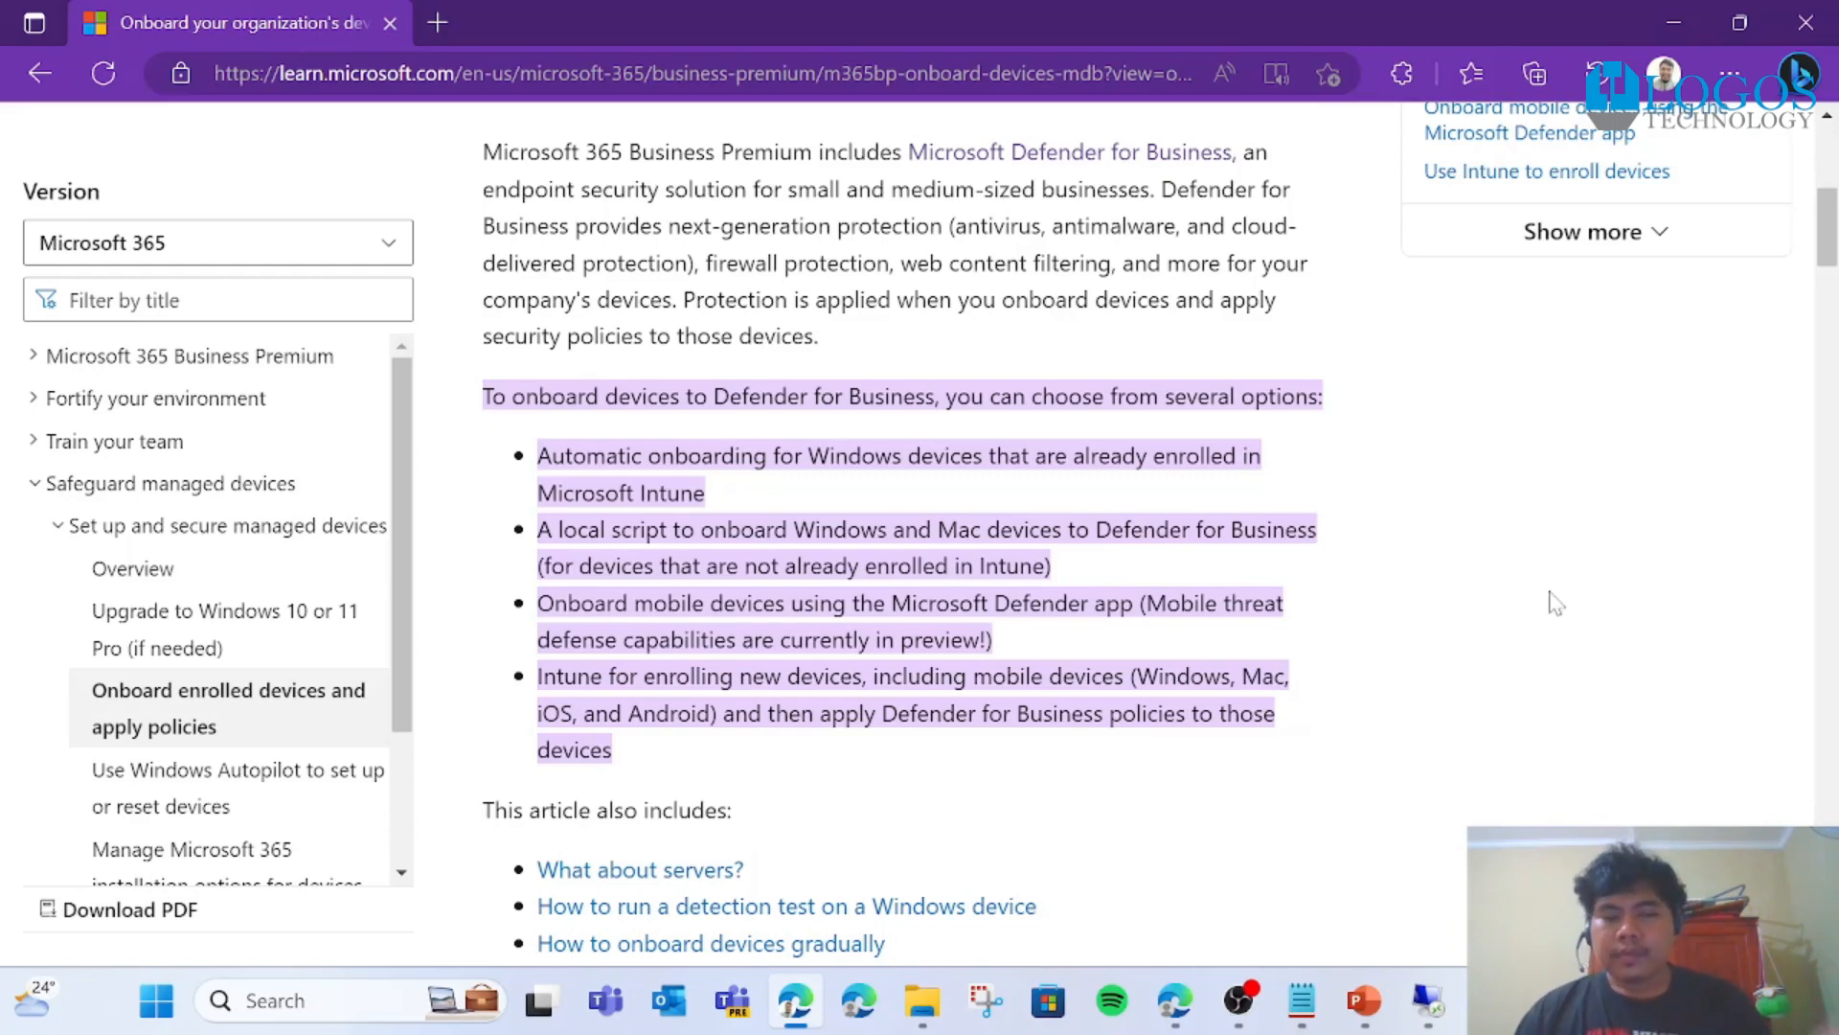
{"action": "scroll", "coordinate": [1533, 585], "scroll_direction": "up", "scroll_amount": 1}
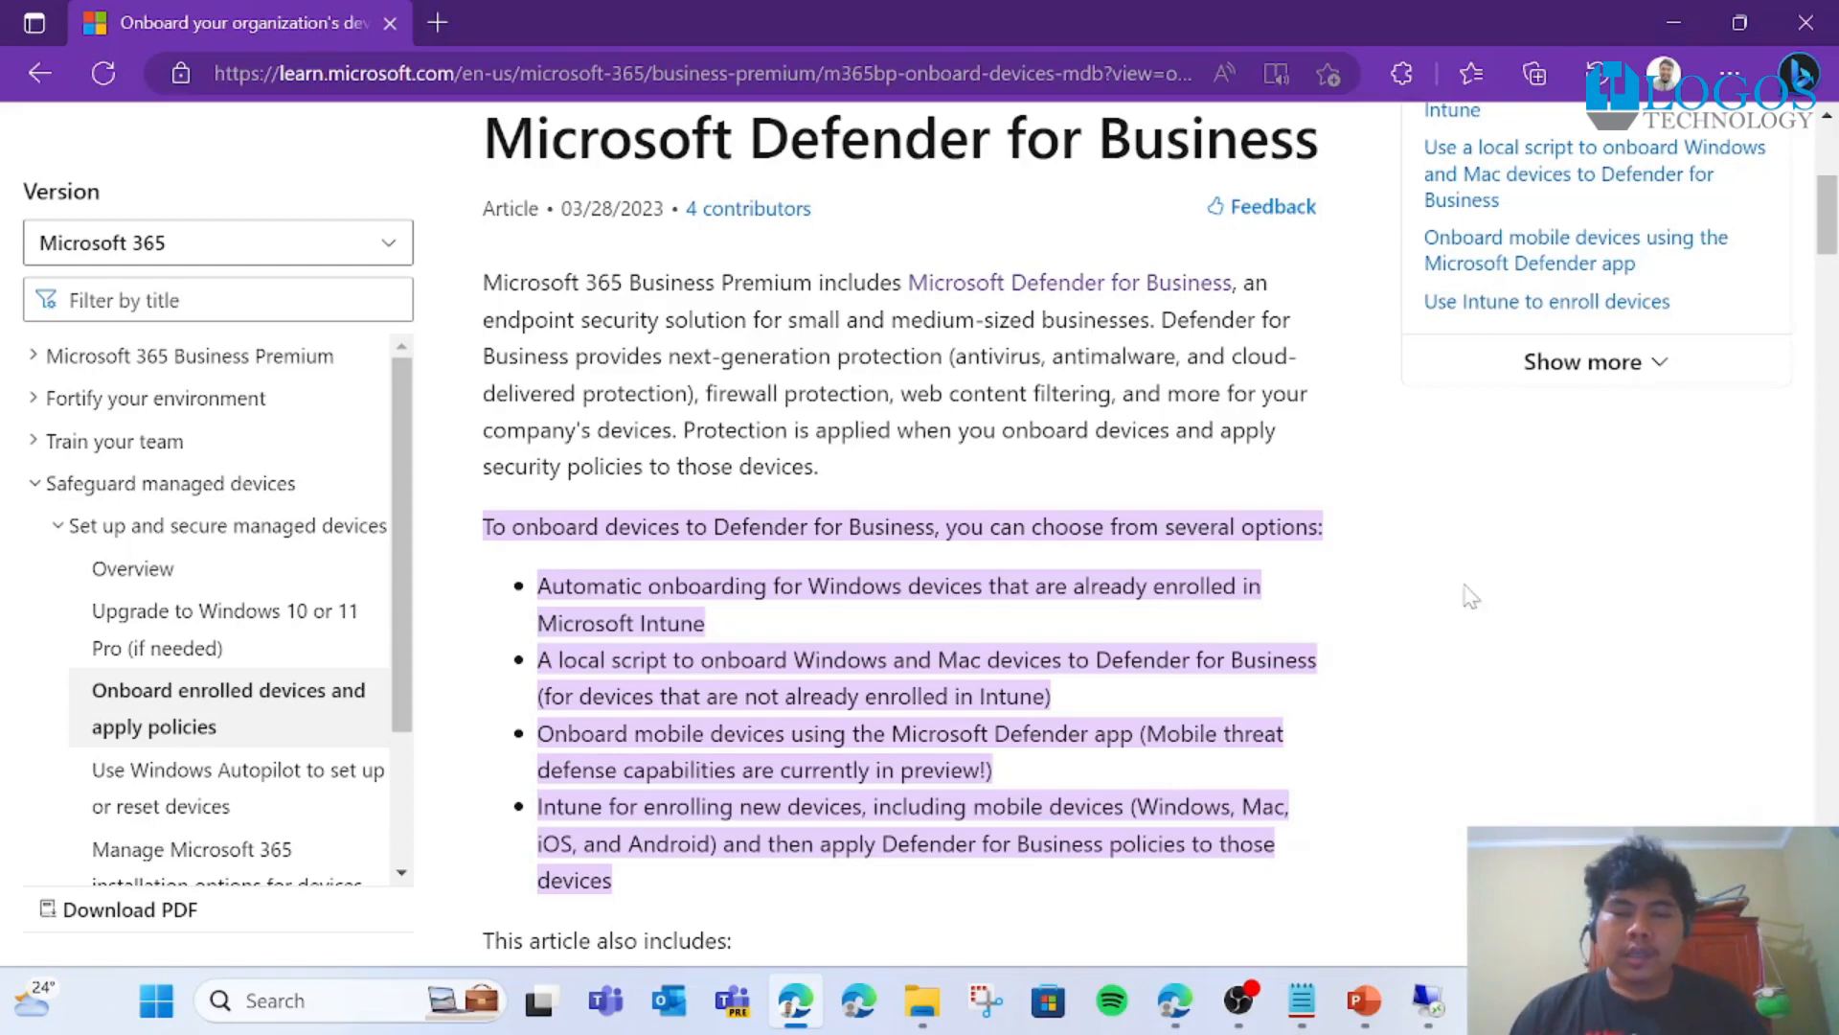
{"action": "left_click", "coordinate": [1173, 1018]}
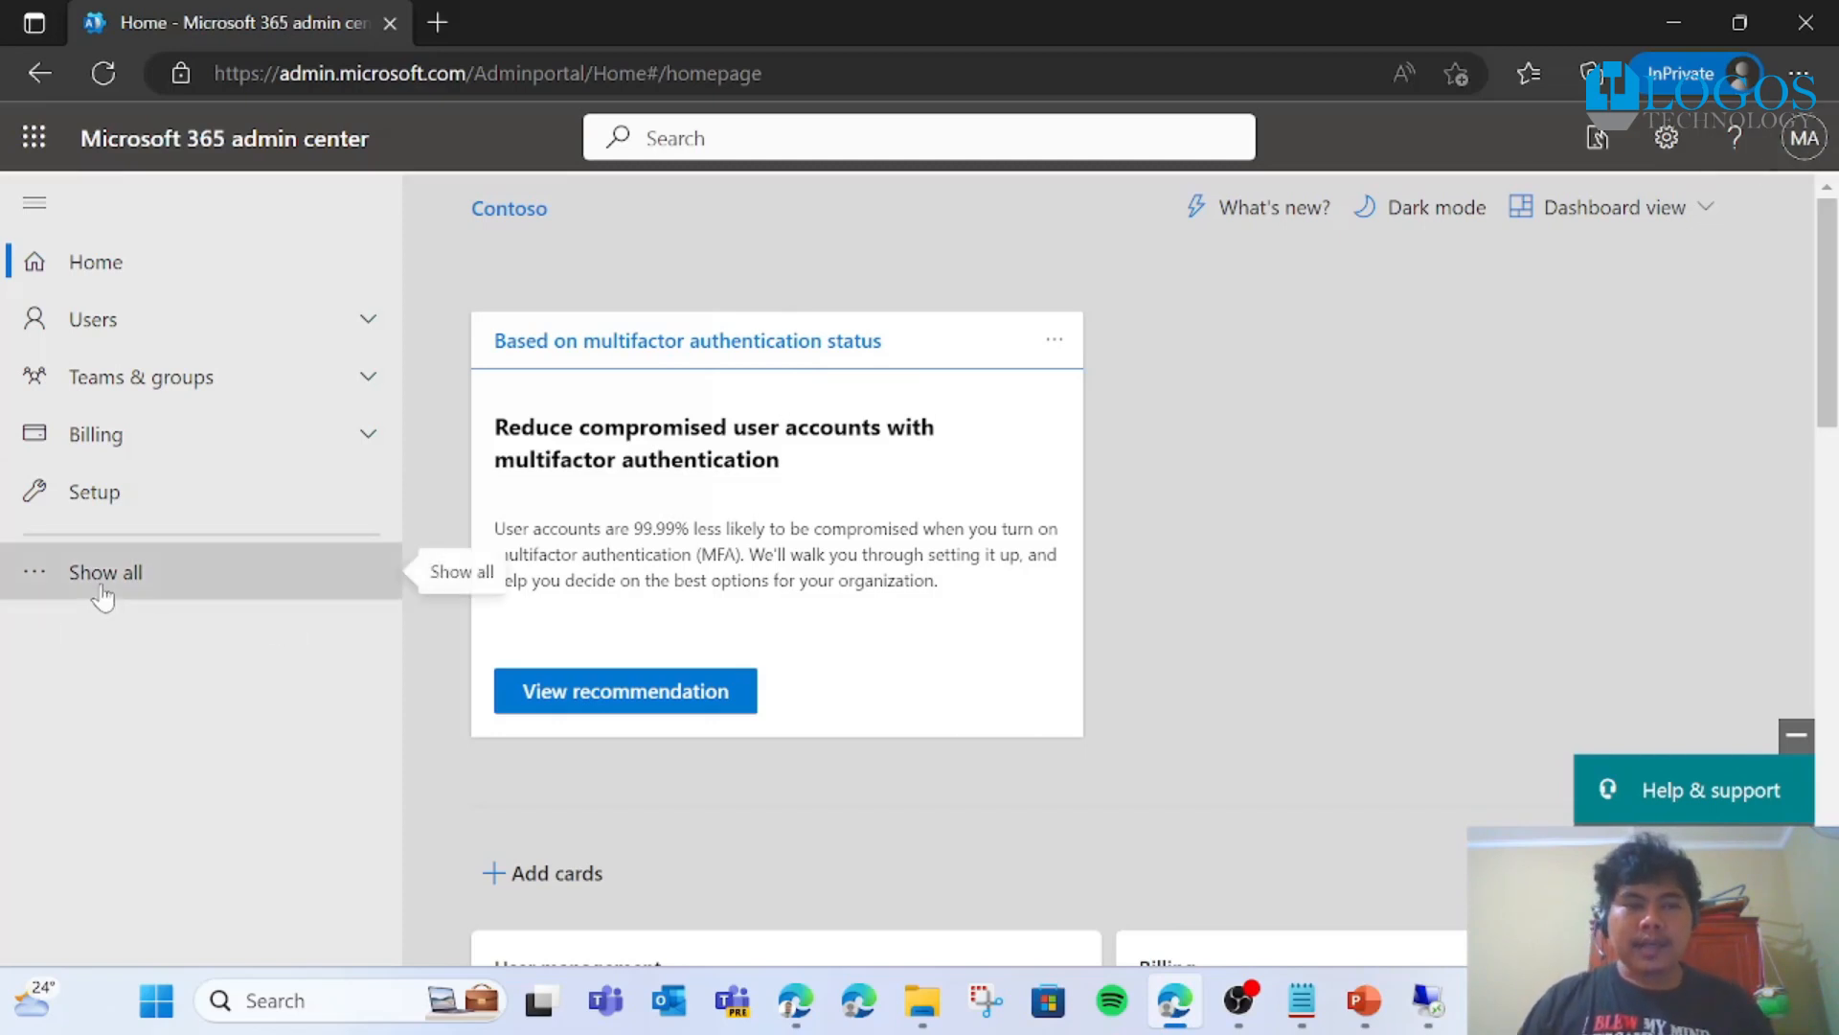
{"action": "left_click", "coordinate": [99, 594]}
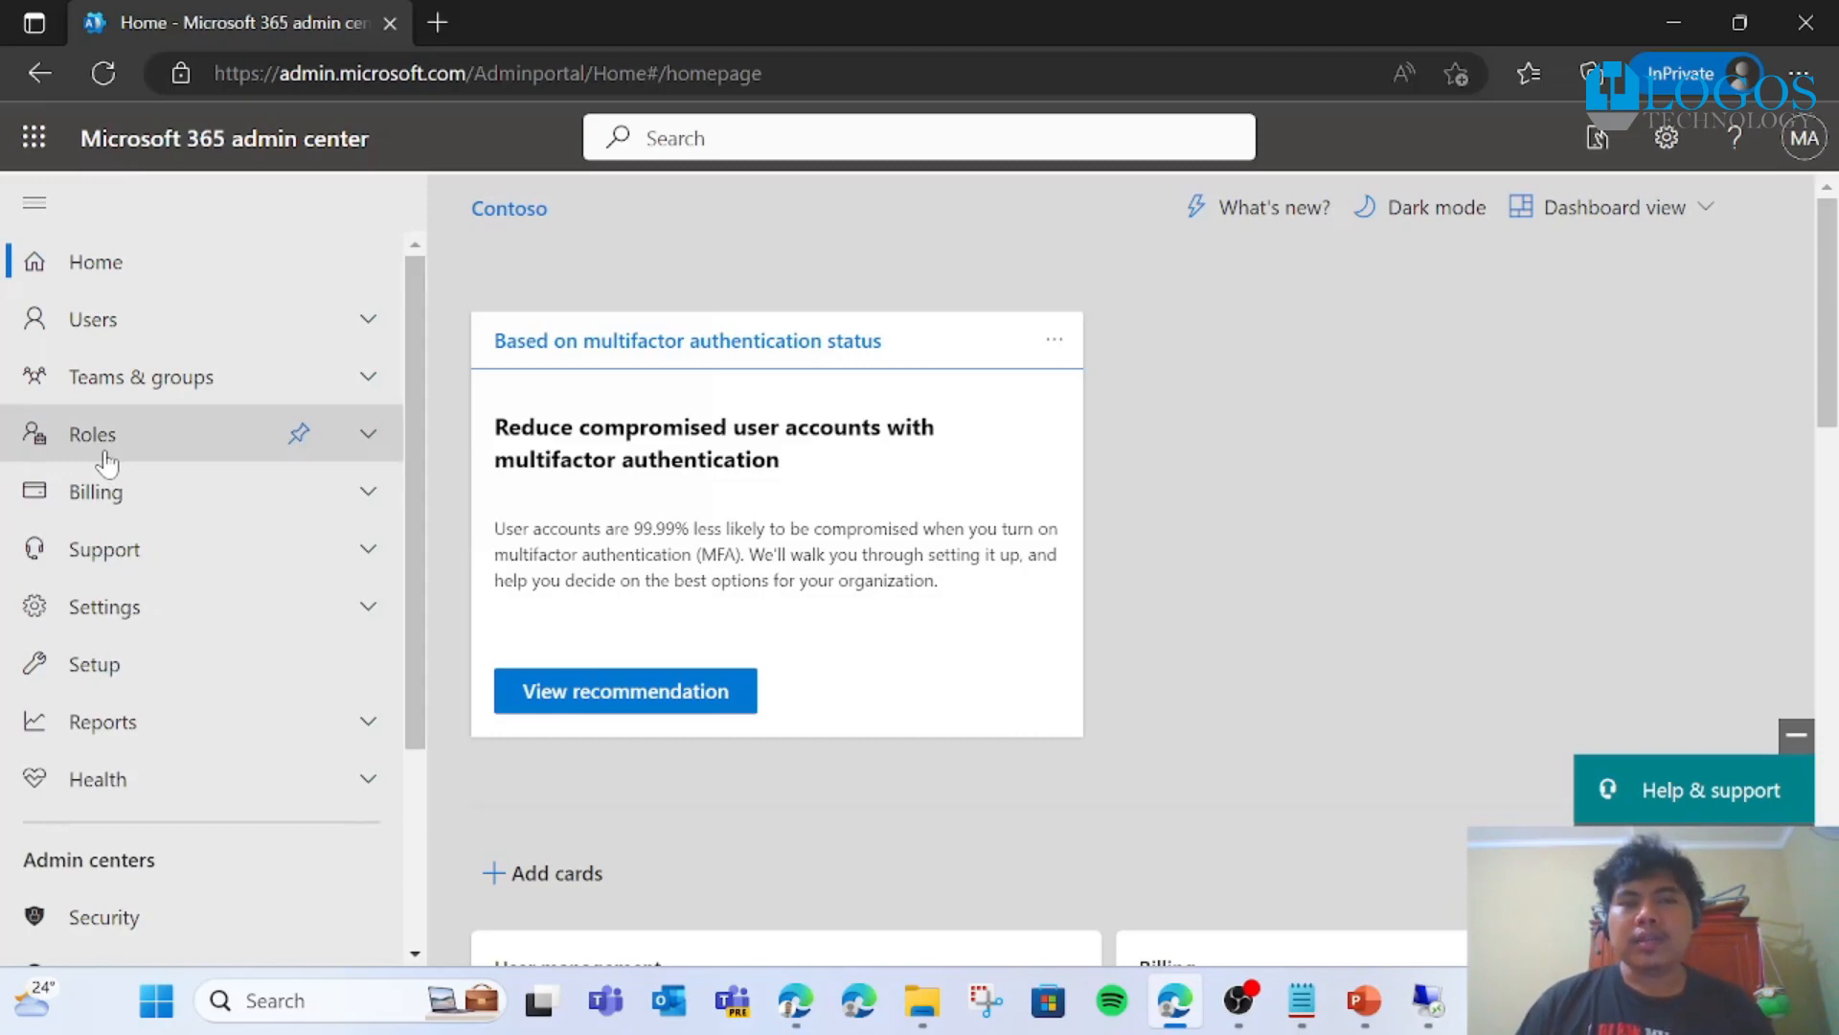
{"action": "scroll", "coordinate": [106, 463], "scroll_direction": "down", "scroll_amount": 3}
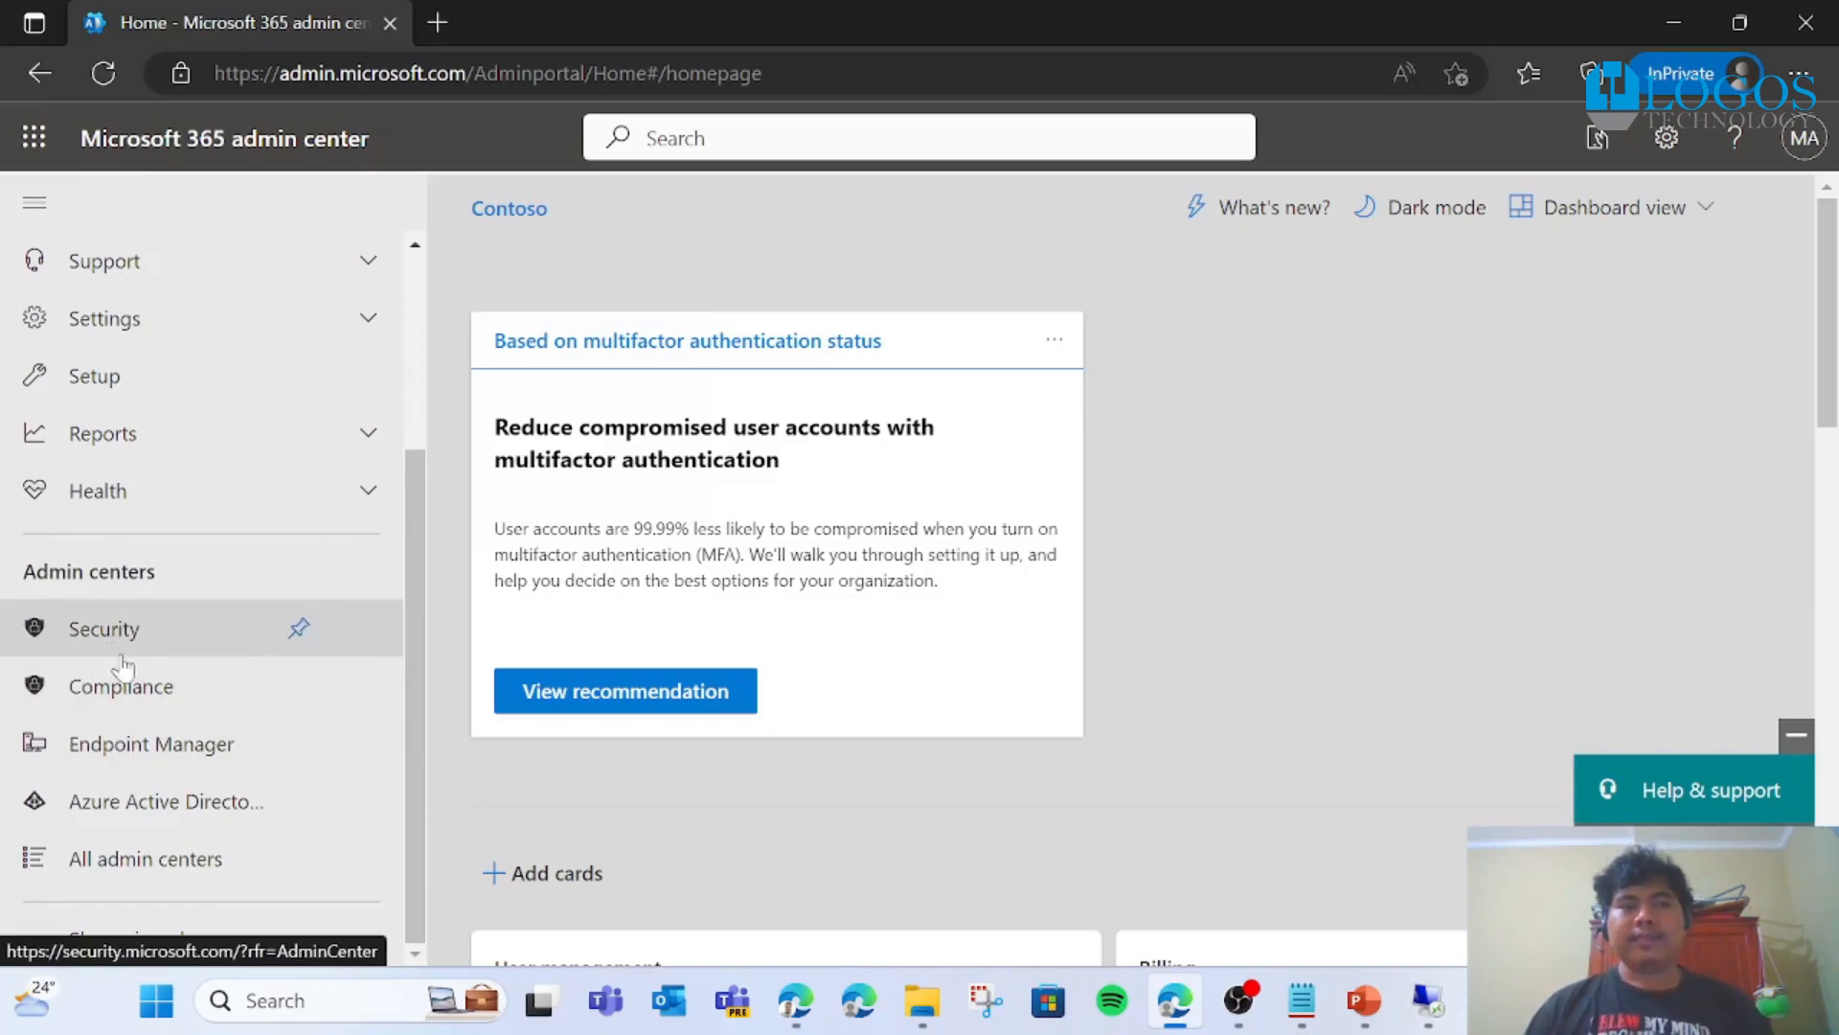
{"action": "left_click", "coordinate": [94, 622]}
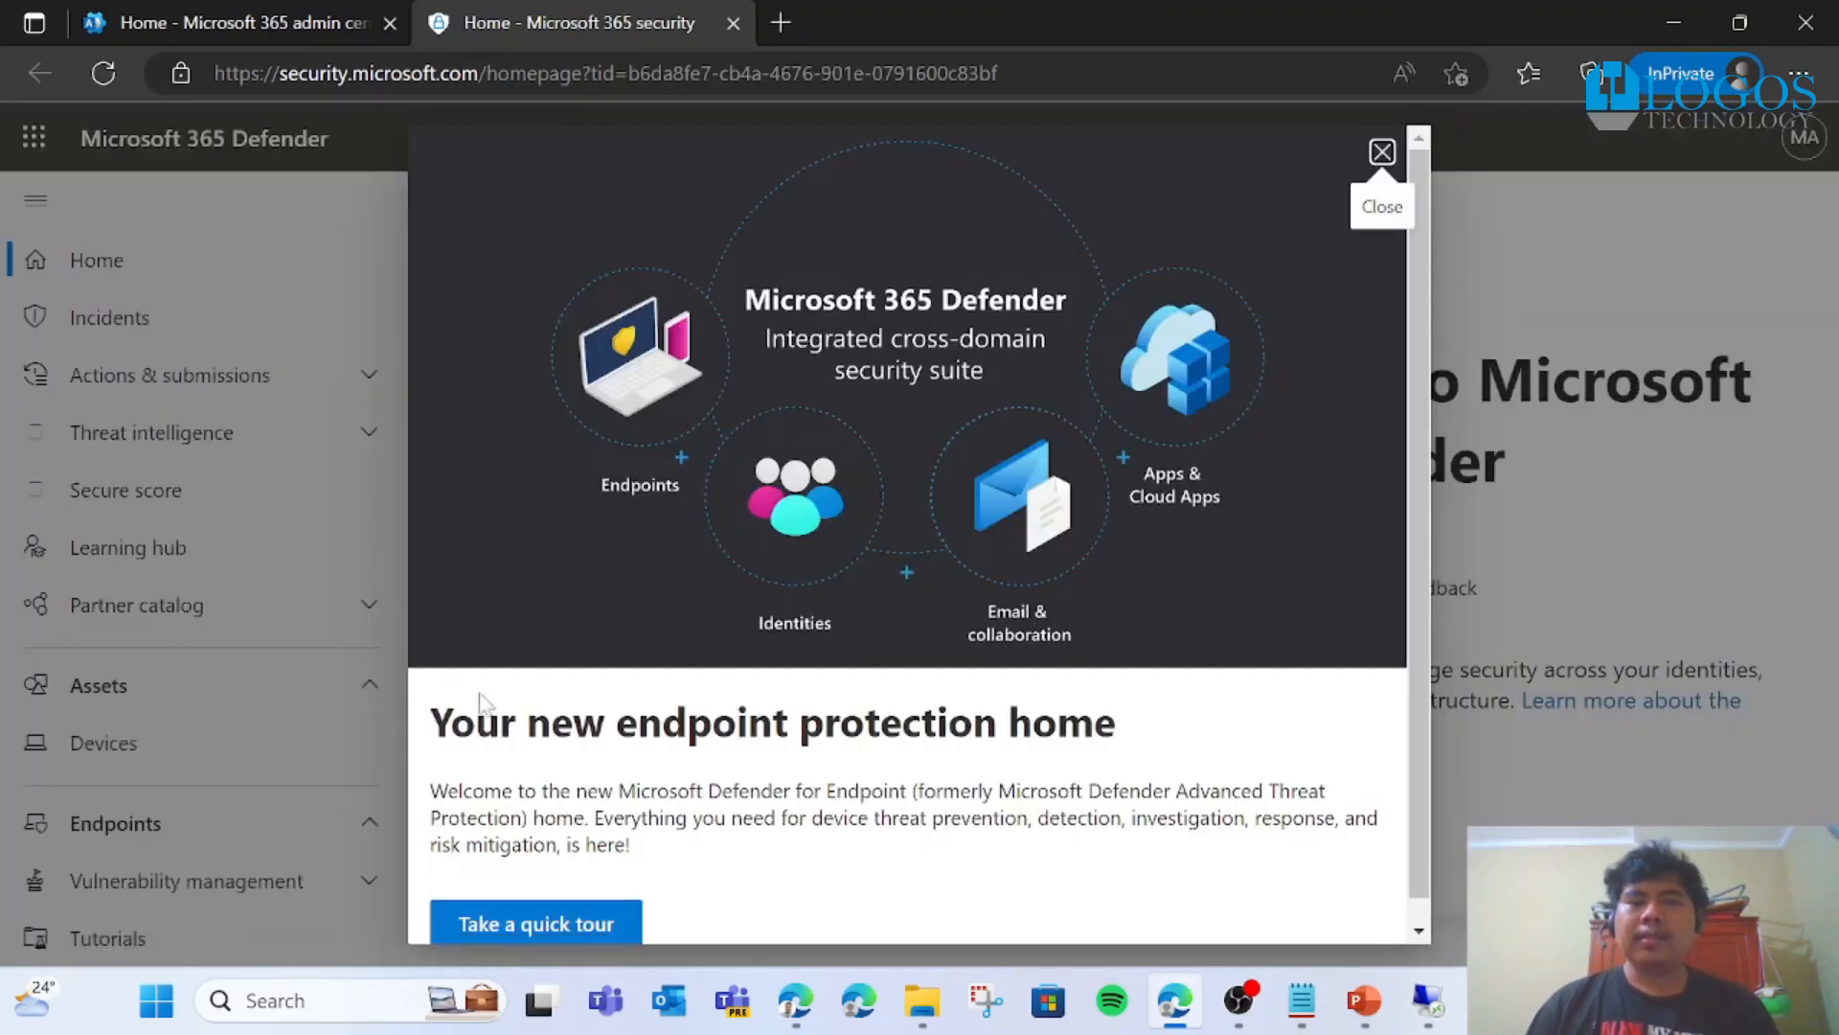
Step: Dismiss the endpoint protection welcome dialog, the Manage and configure tip, and the recommendation survey
{"action": "left_click", "coordinate": [1382, 152]}
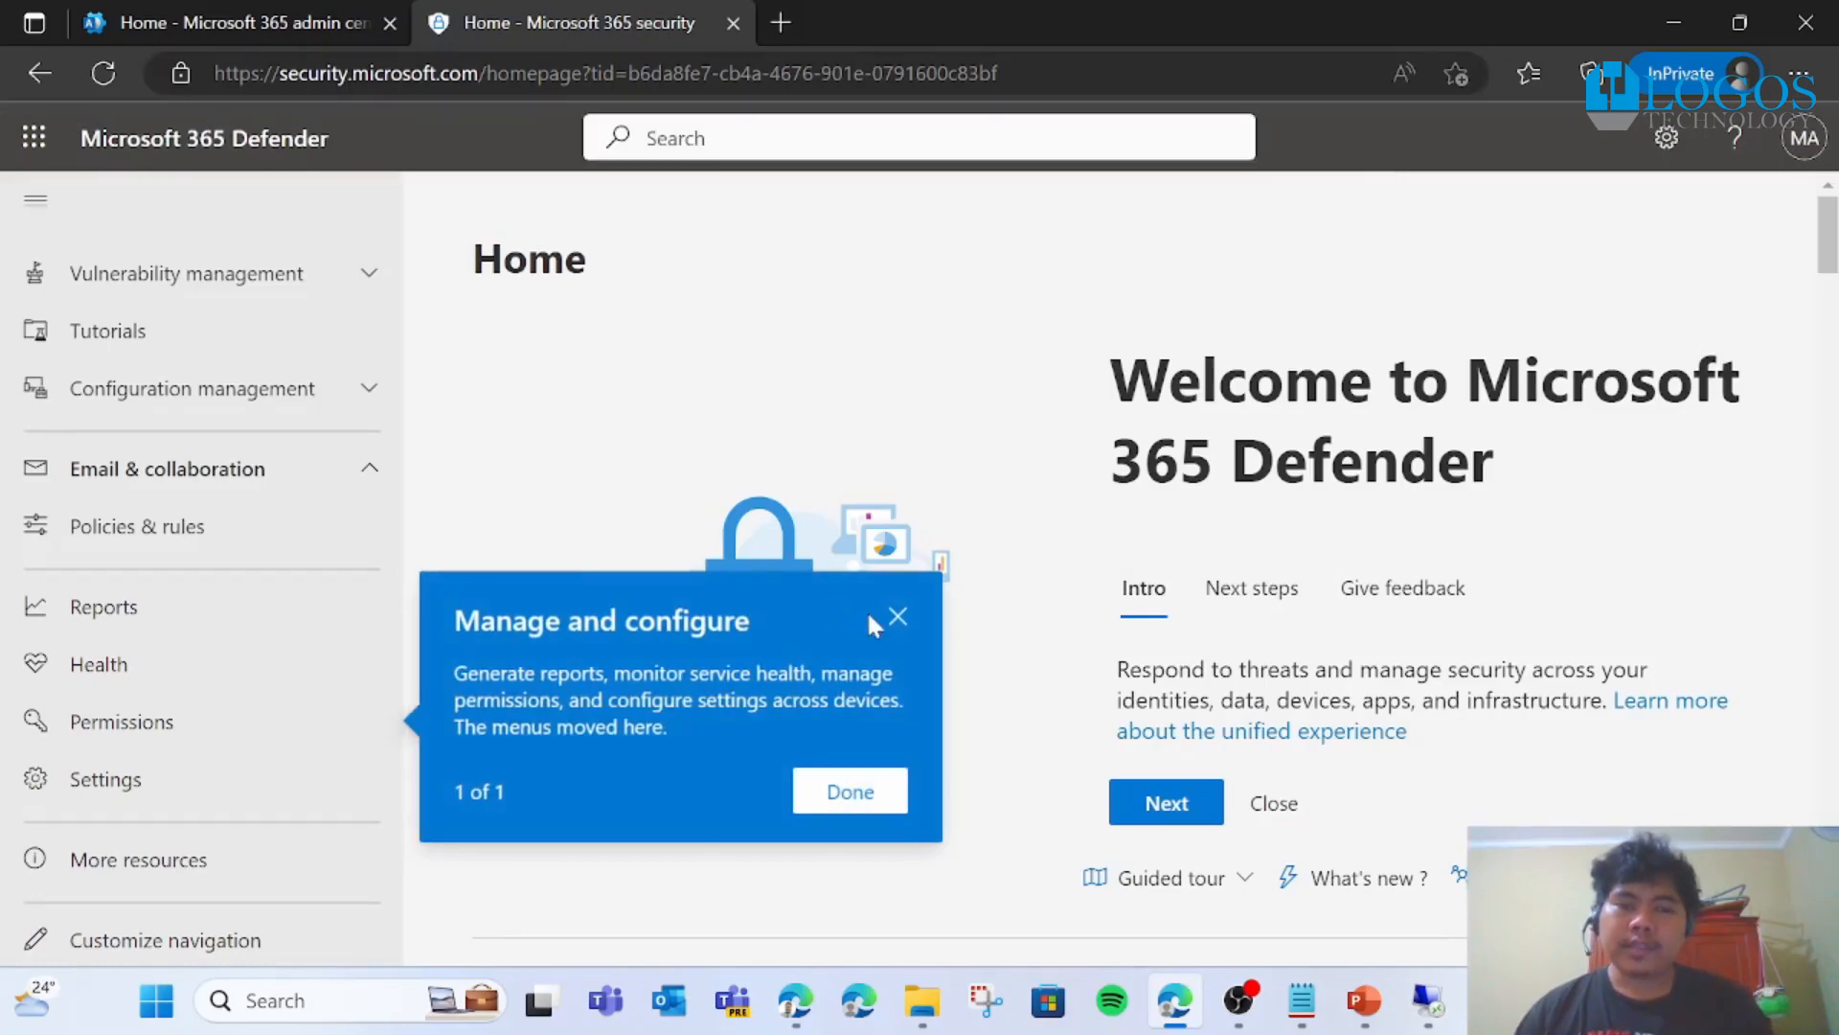
{"action": "left_click", "coordinate": [898, 617]}
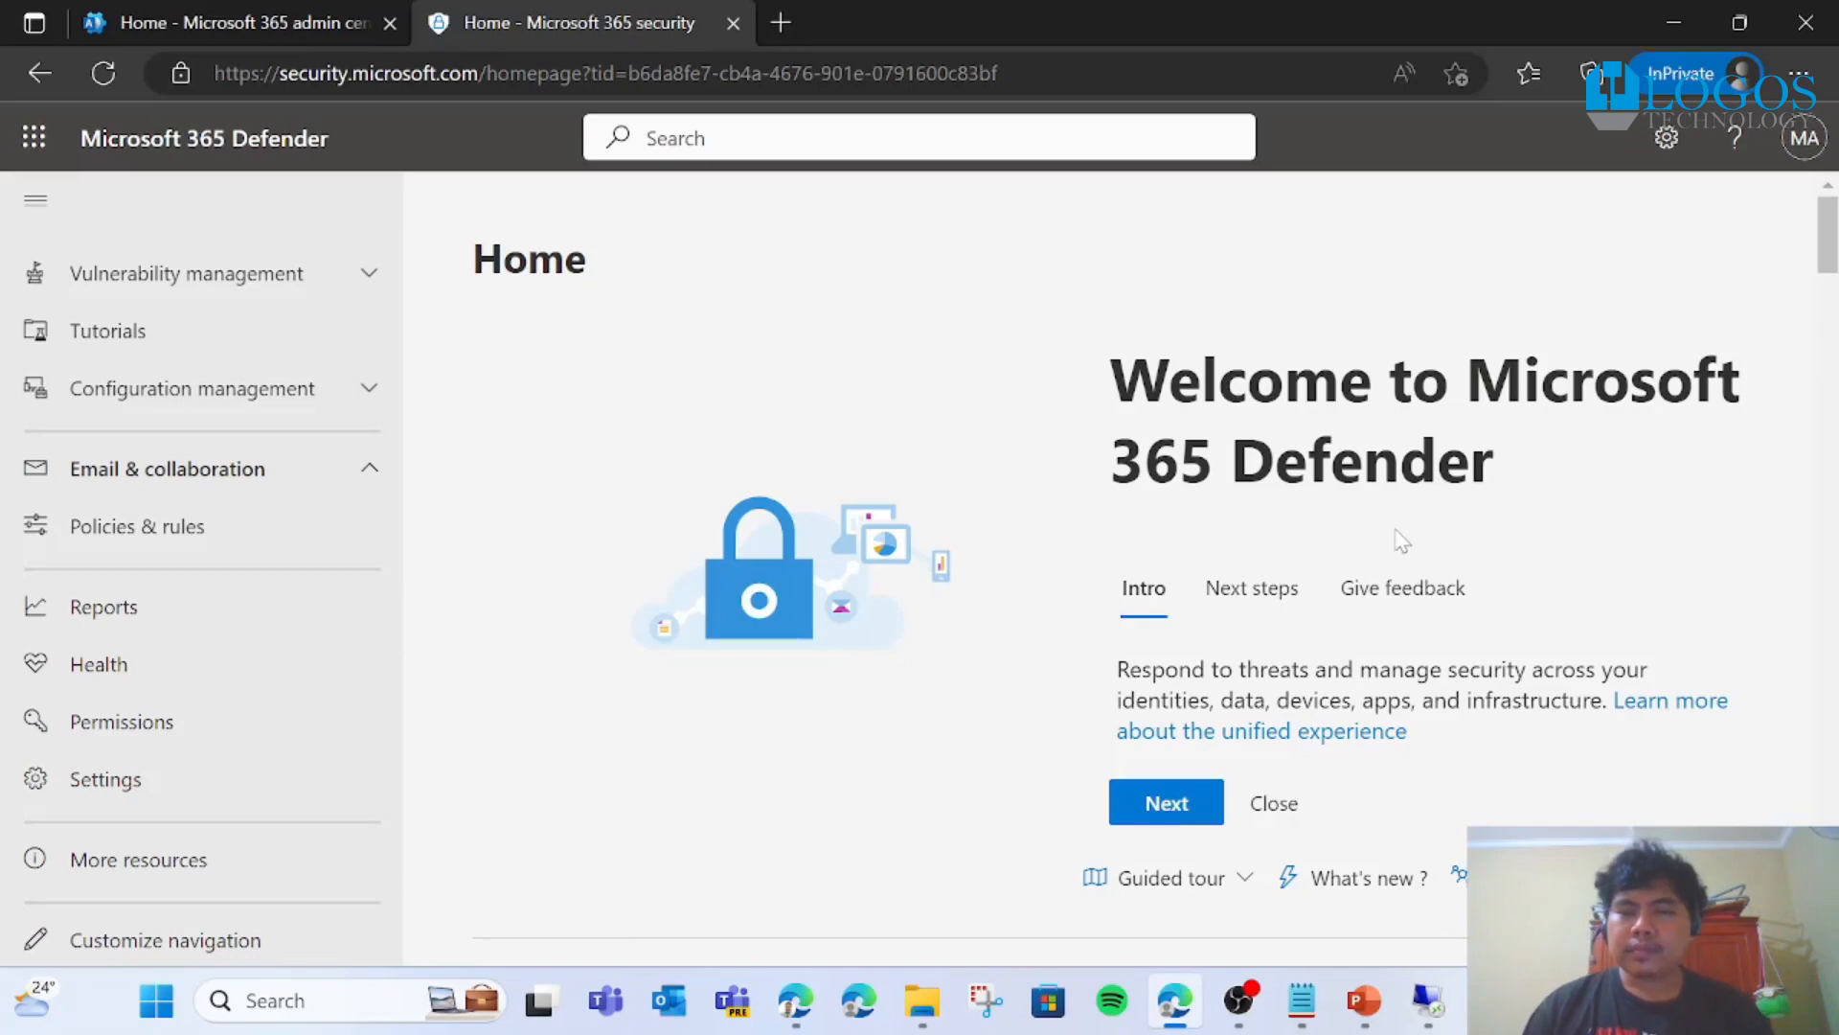
{"action": "scroll", "coordinate": [862, 538], "scroll_direction": "down", "scroll_amount": 2}
{"action": "scroll", "coordinate": [867, 539], "scroll_direction": "up", "scroll_amount": 2}
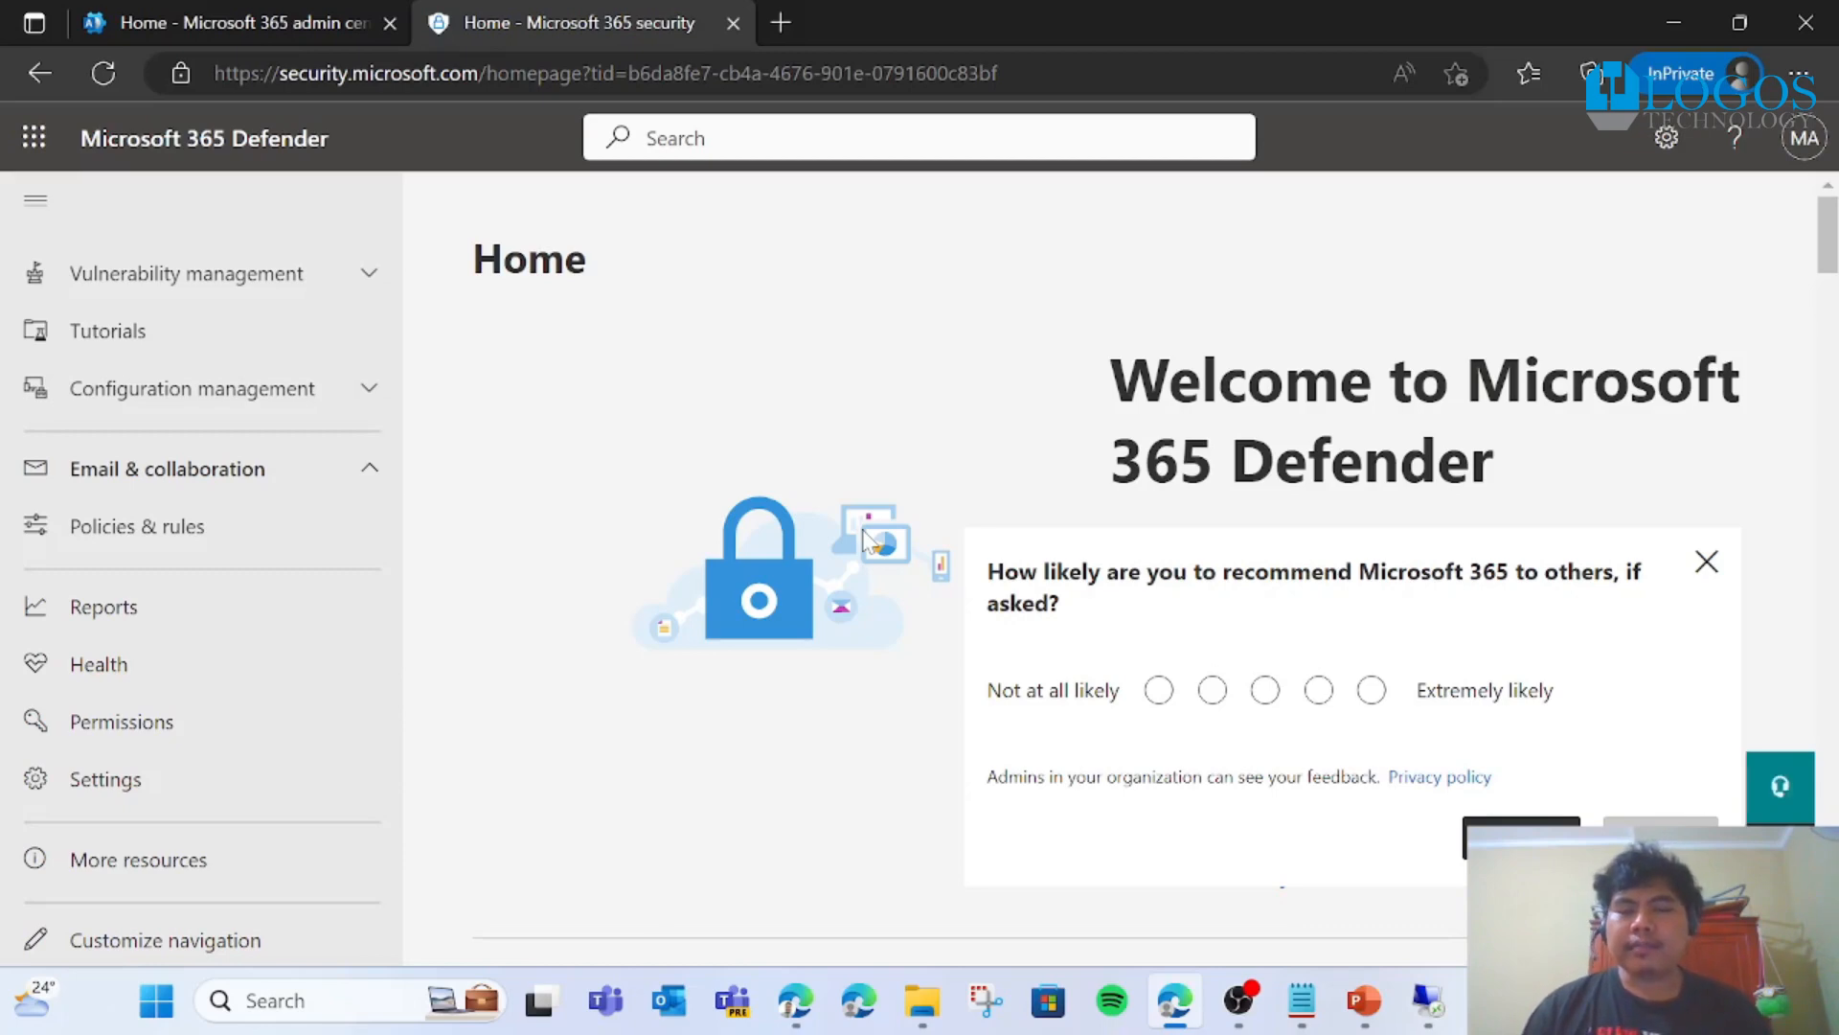
{"action": "left_click", "coordinate": [1705, 561]}
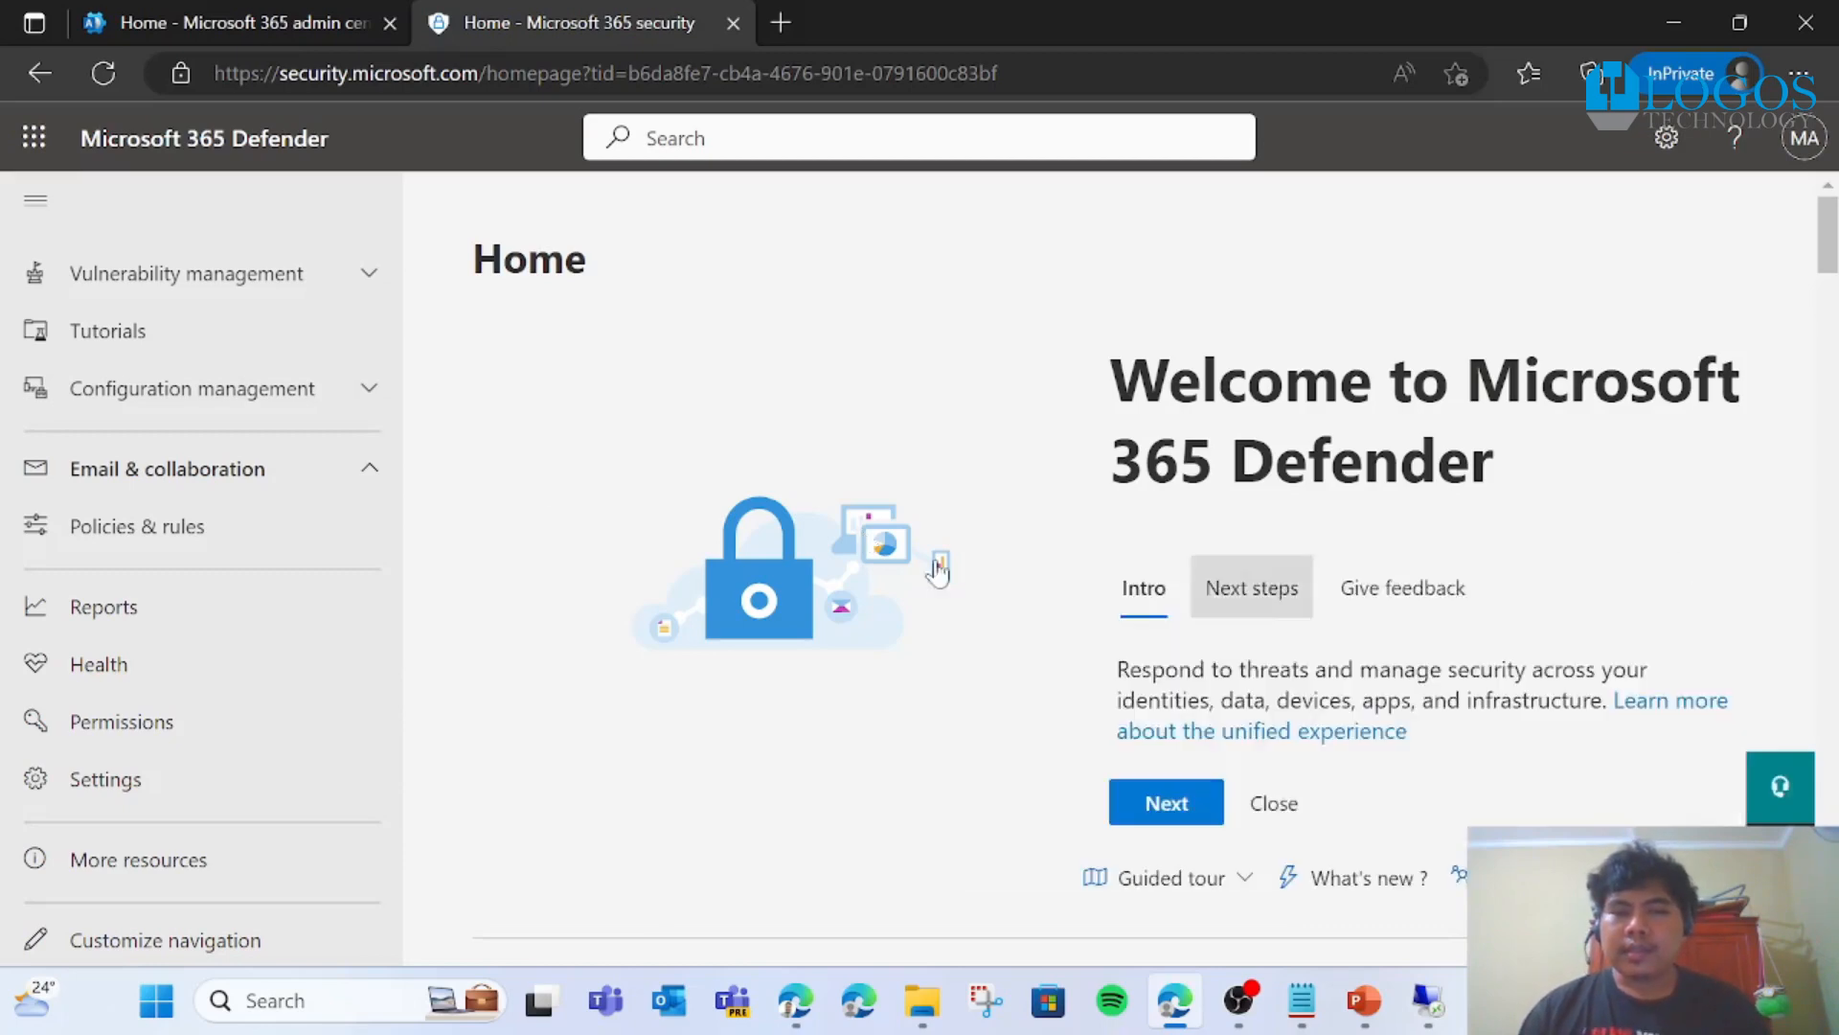
Step: Examine the Defender home page's Microsoft Secure Score and Device health cards
{"action": "scroll", "coordinate": [547, 484], "scroll_direction": "down", "scroll_amount": 15}
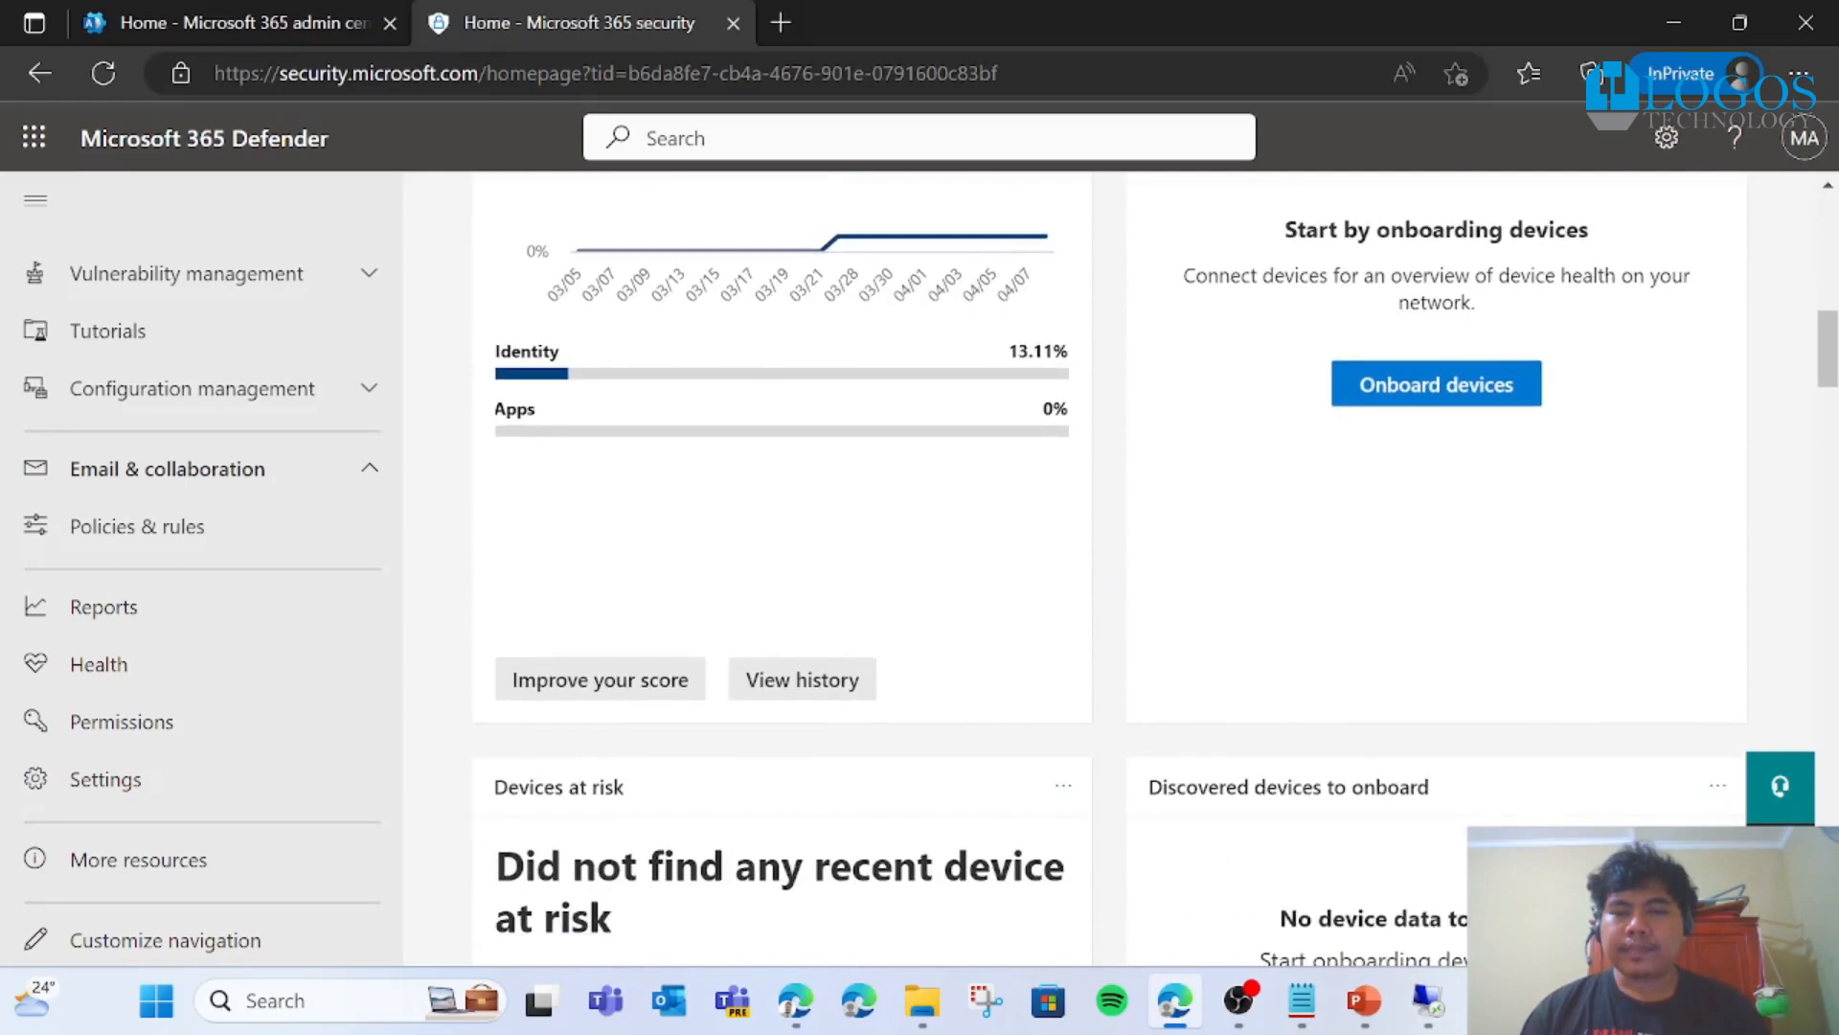
{"action": "scroll", "coordinate": [554, 498], "scroll_direction": "up", "scroll_amount": 20}
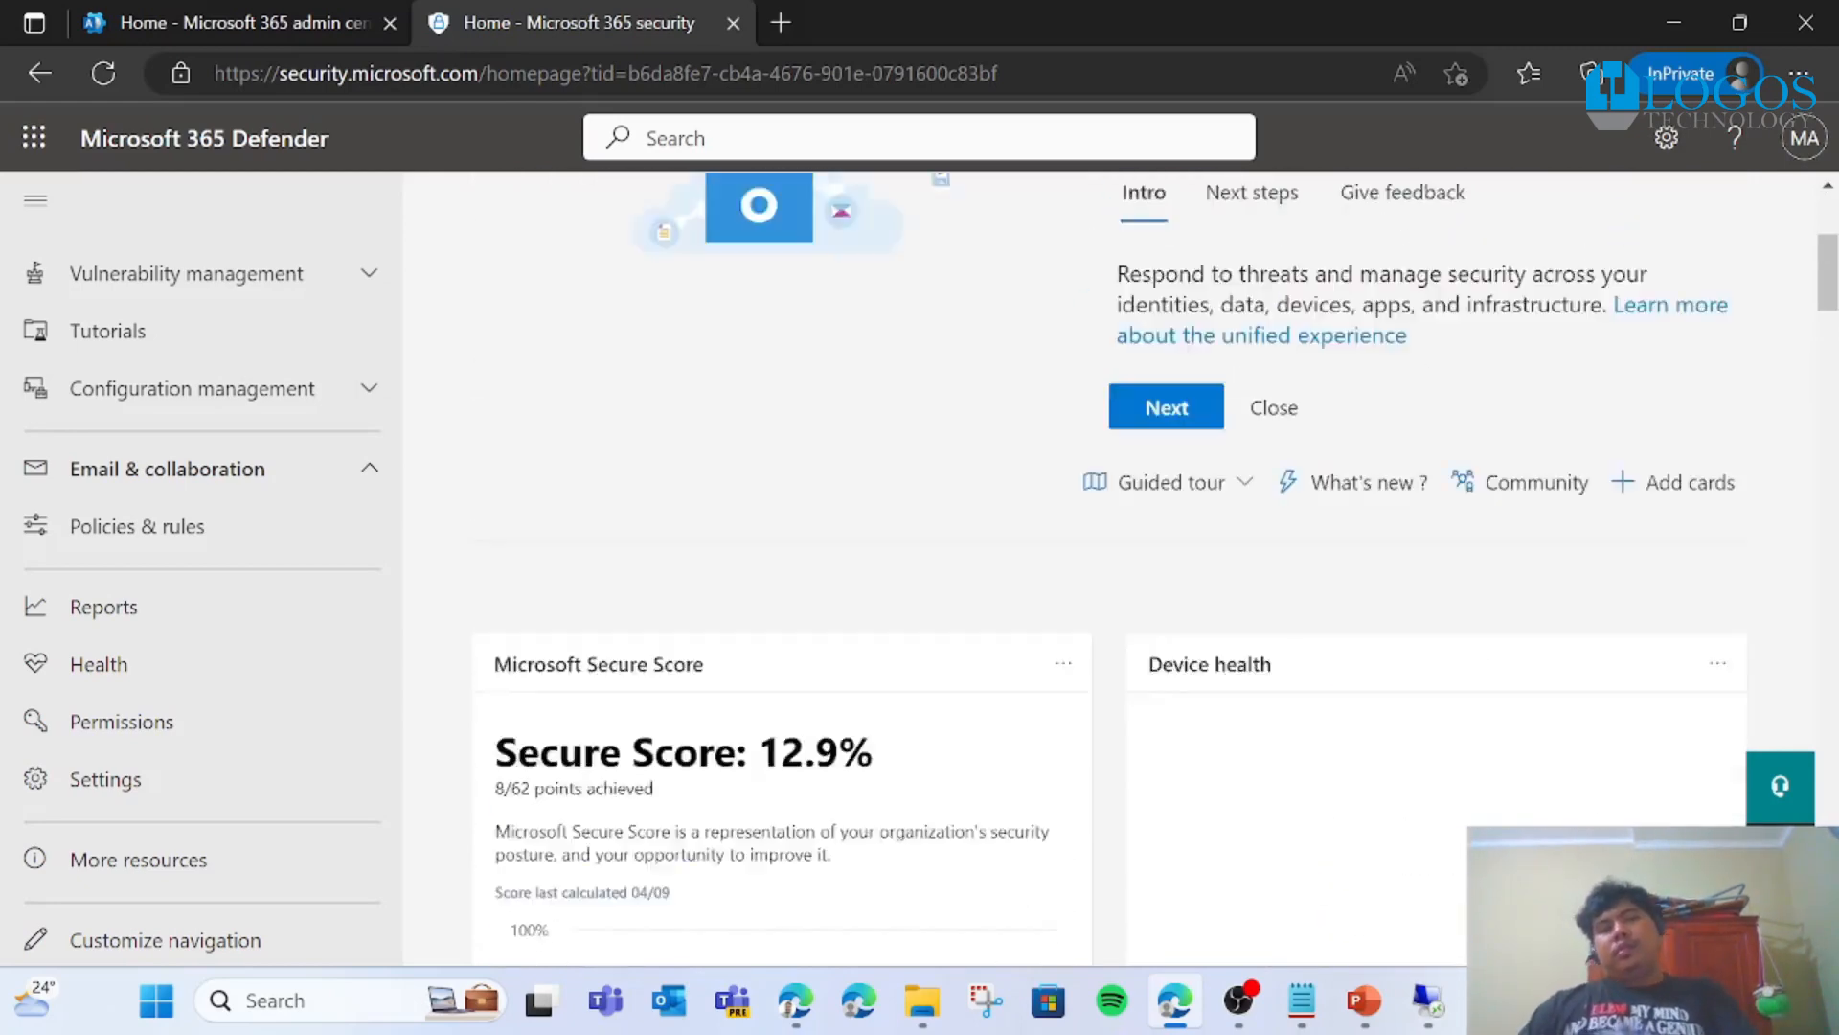
{"action": "scroll", "coordinate": [259, 493], "scroll_direction": "up", "scroll_amount": 5}
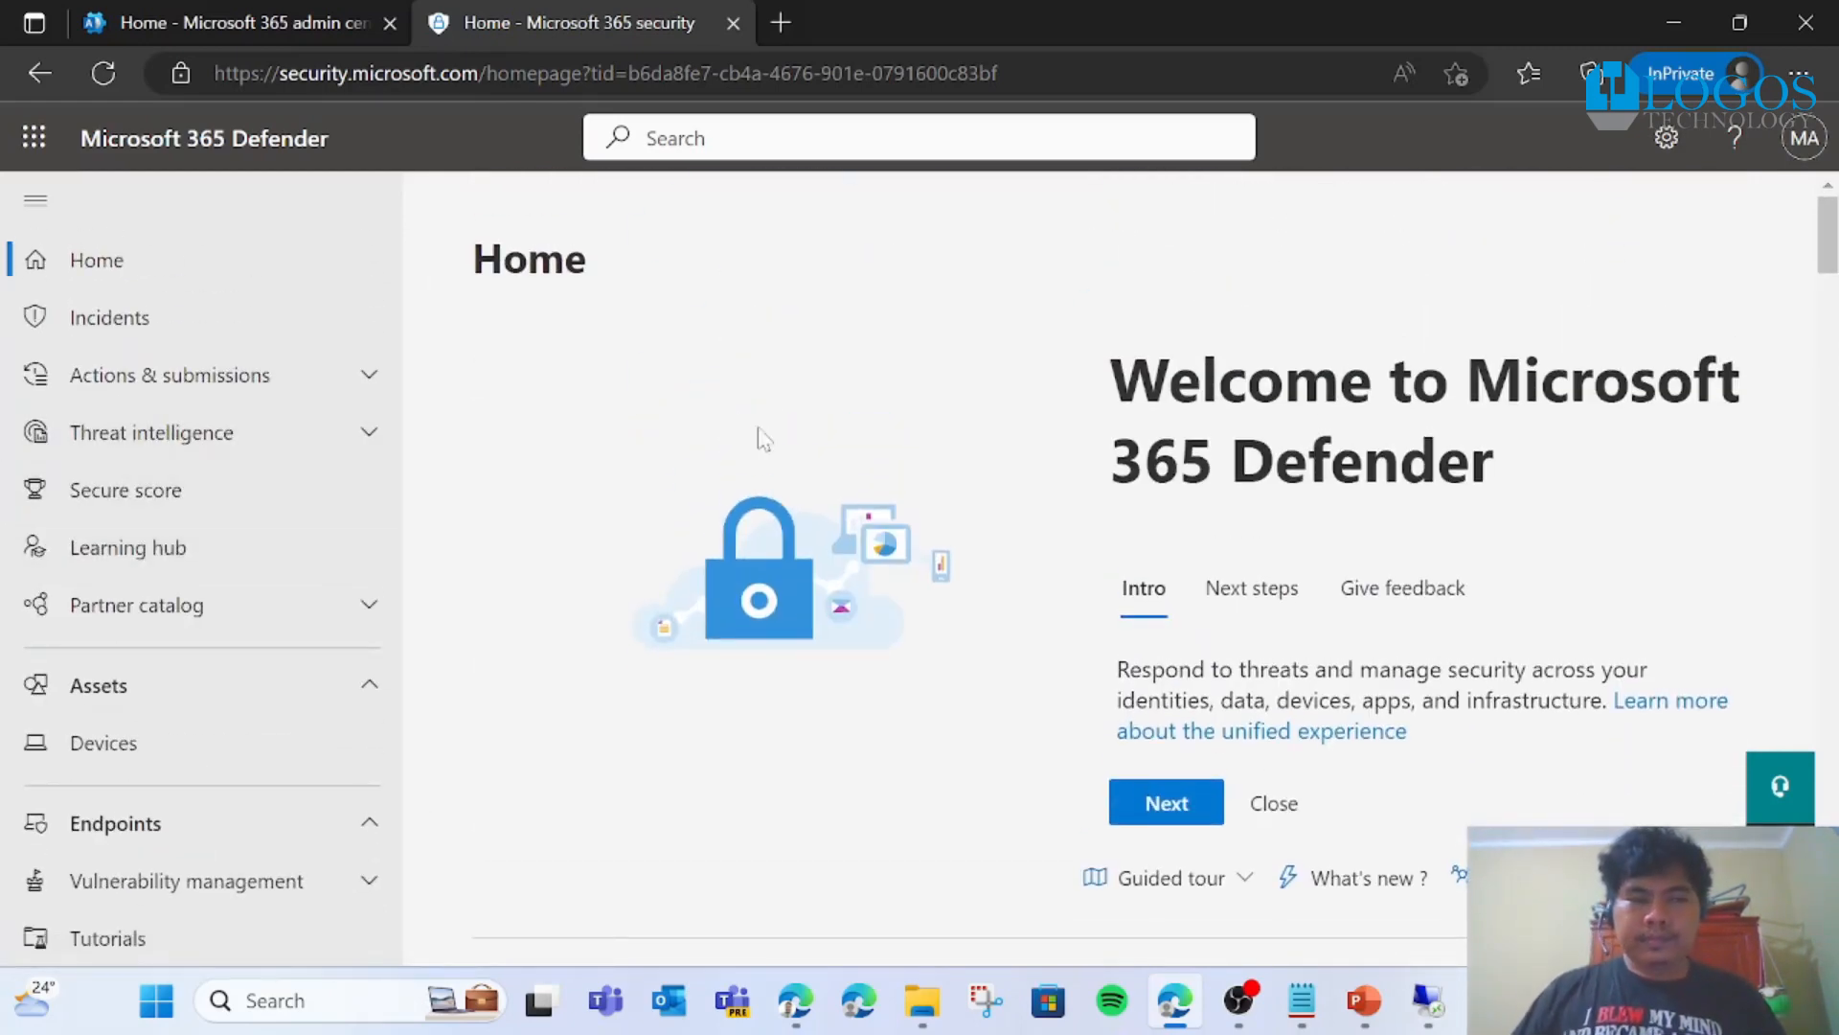
{"action": "scroll", "coordinate": [778, 443], "scroll_direction": "down", "scroll_amount": 8}
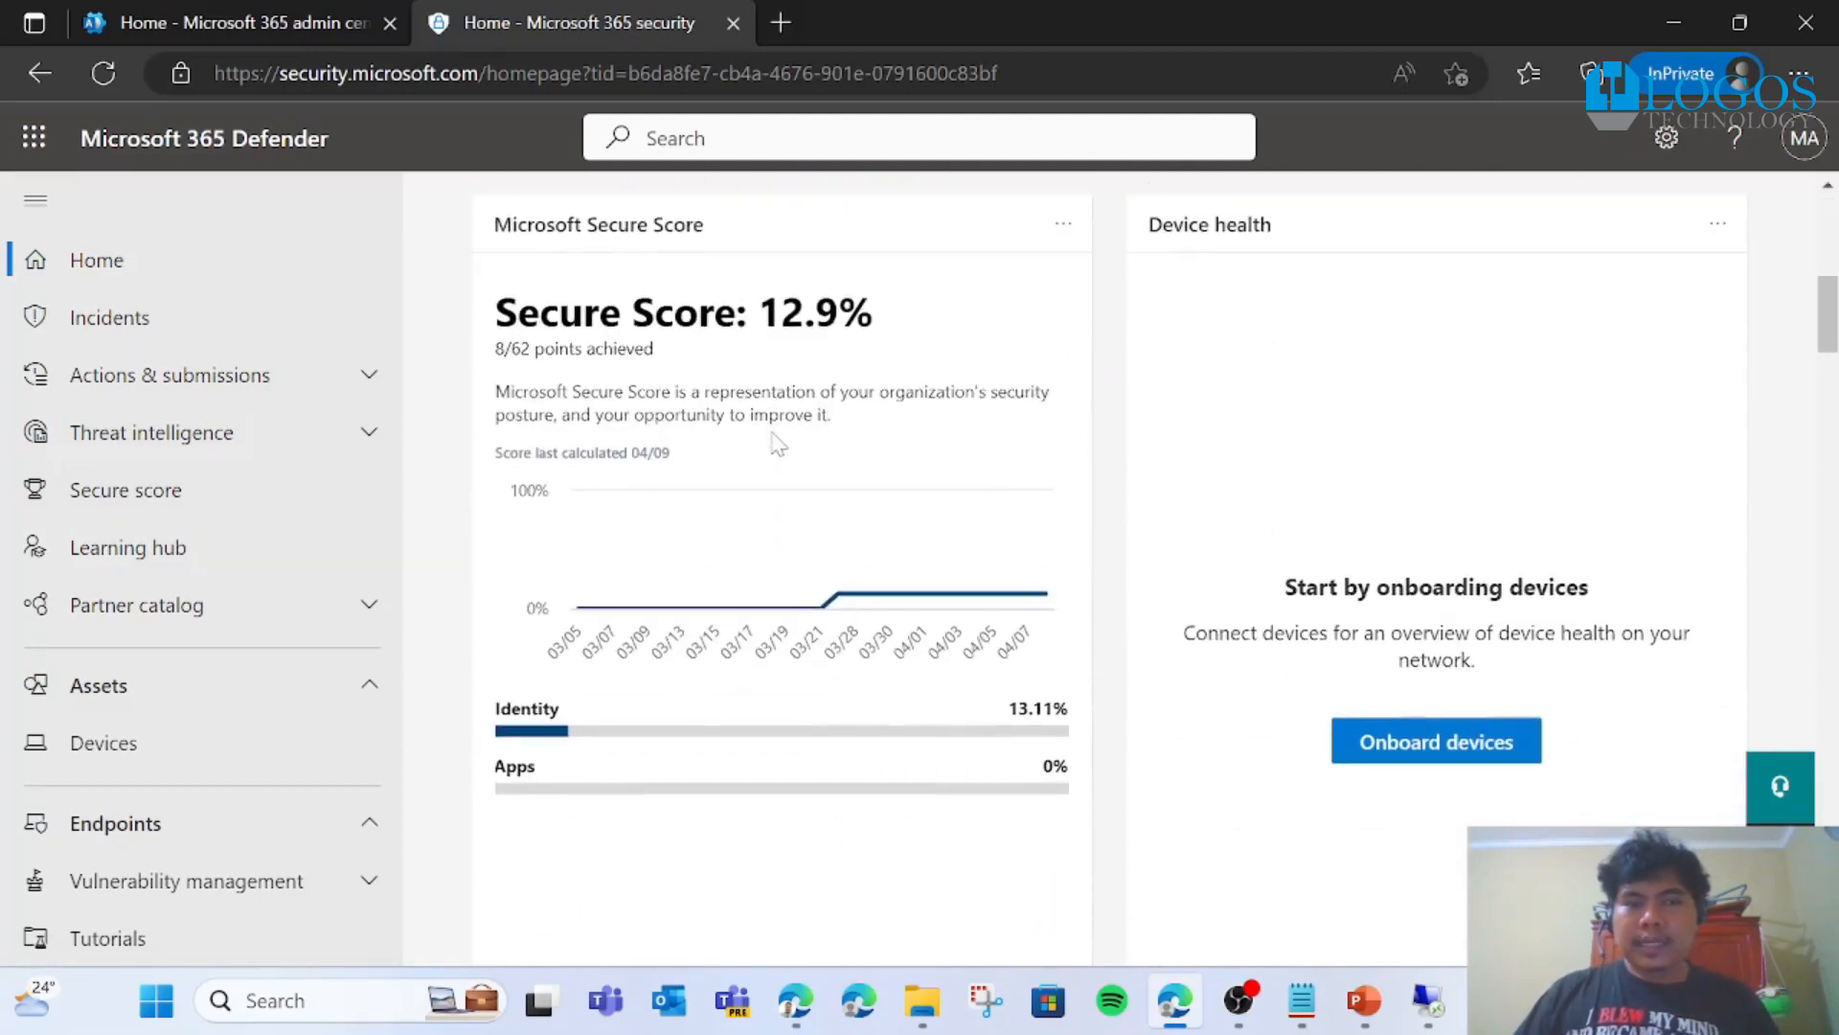
{"action": "scroll", "coordinate": [778, 442], "scroll_direction": "up", "scroll_amount": 1}
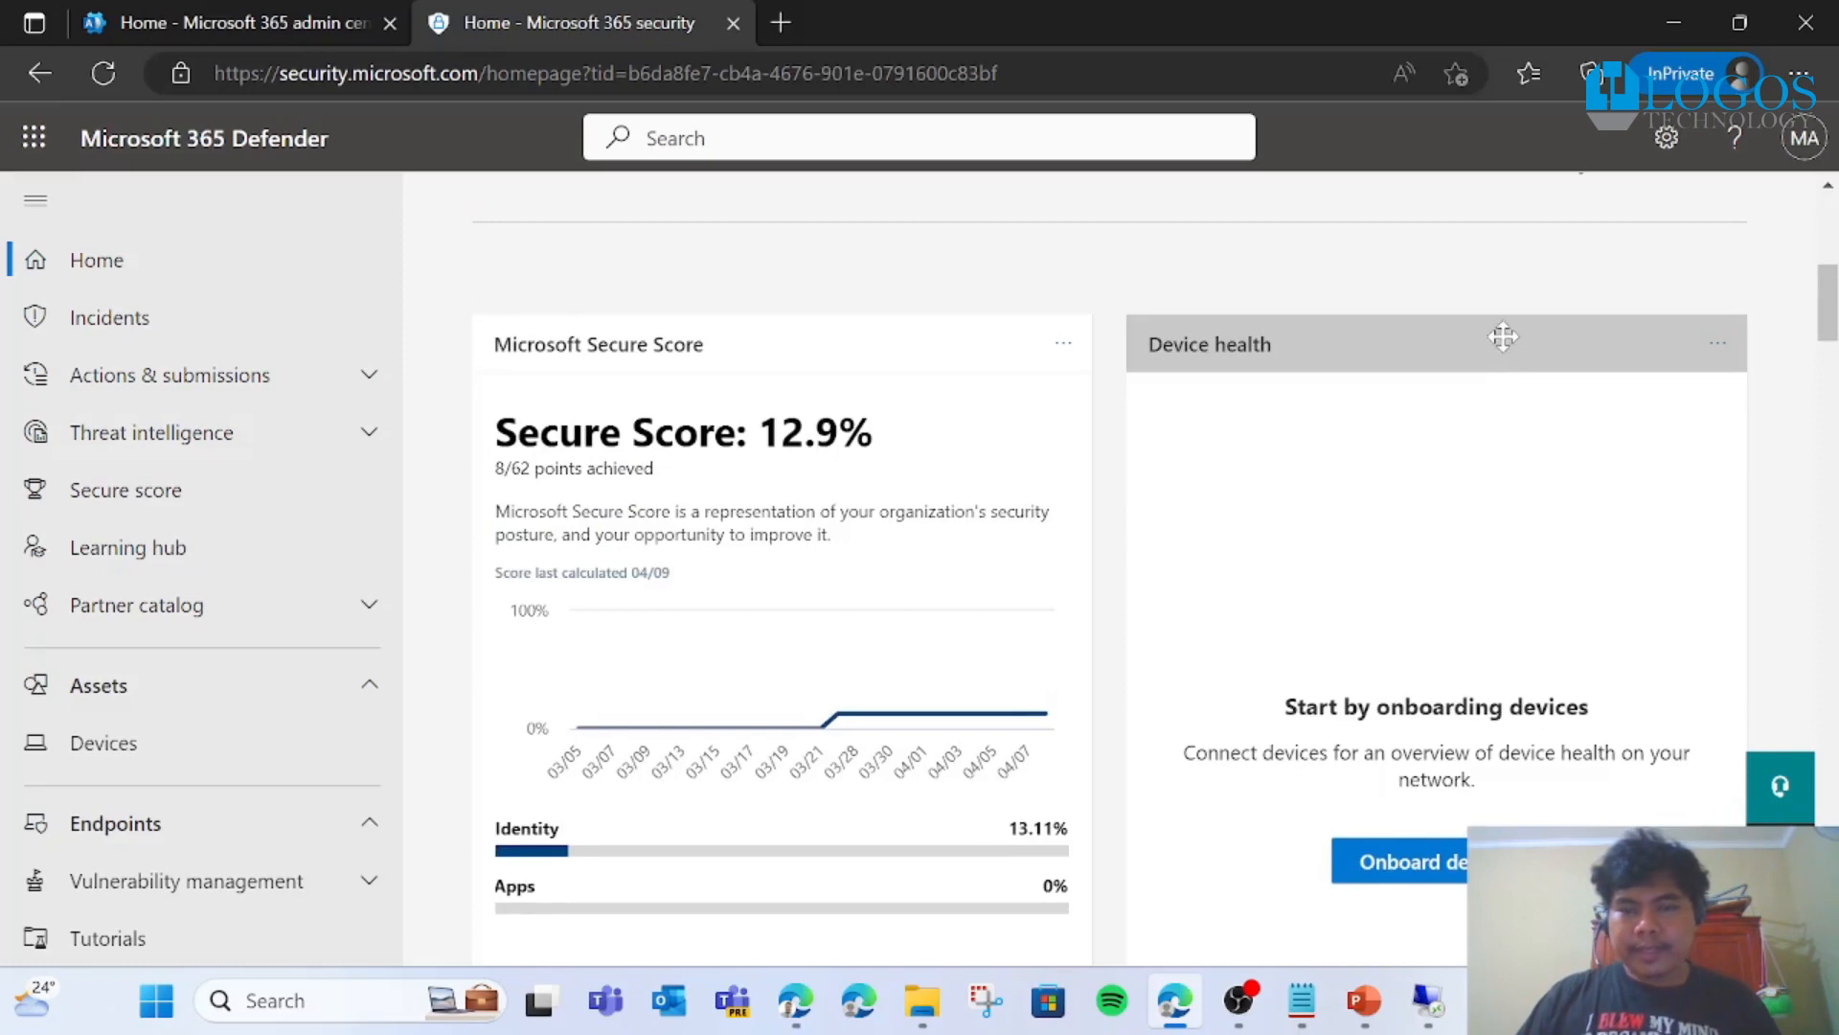
{"action": "scroll", "coordinate": [1500, 359], "scroll_direction": "down", "scroll_amount": 2}
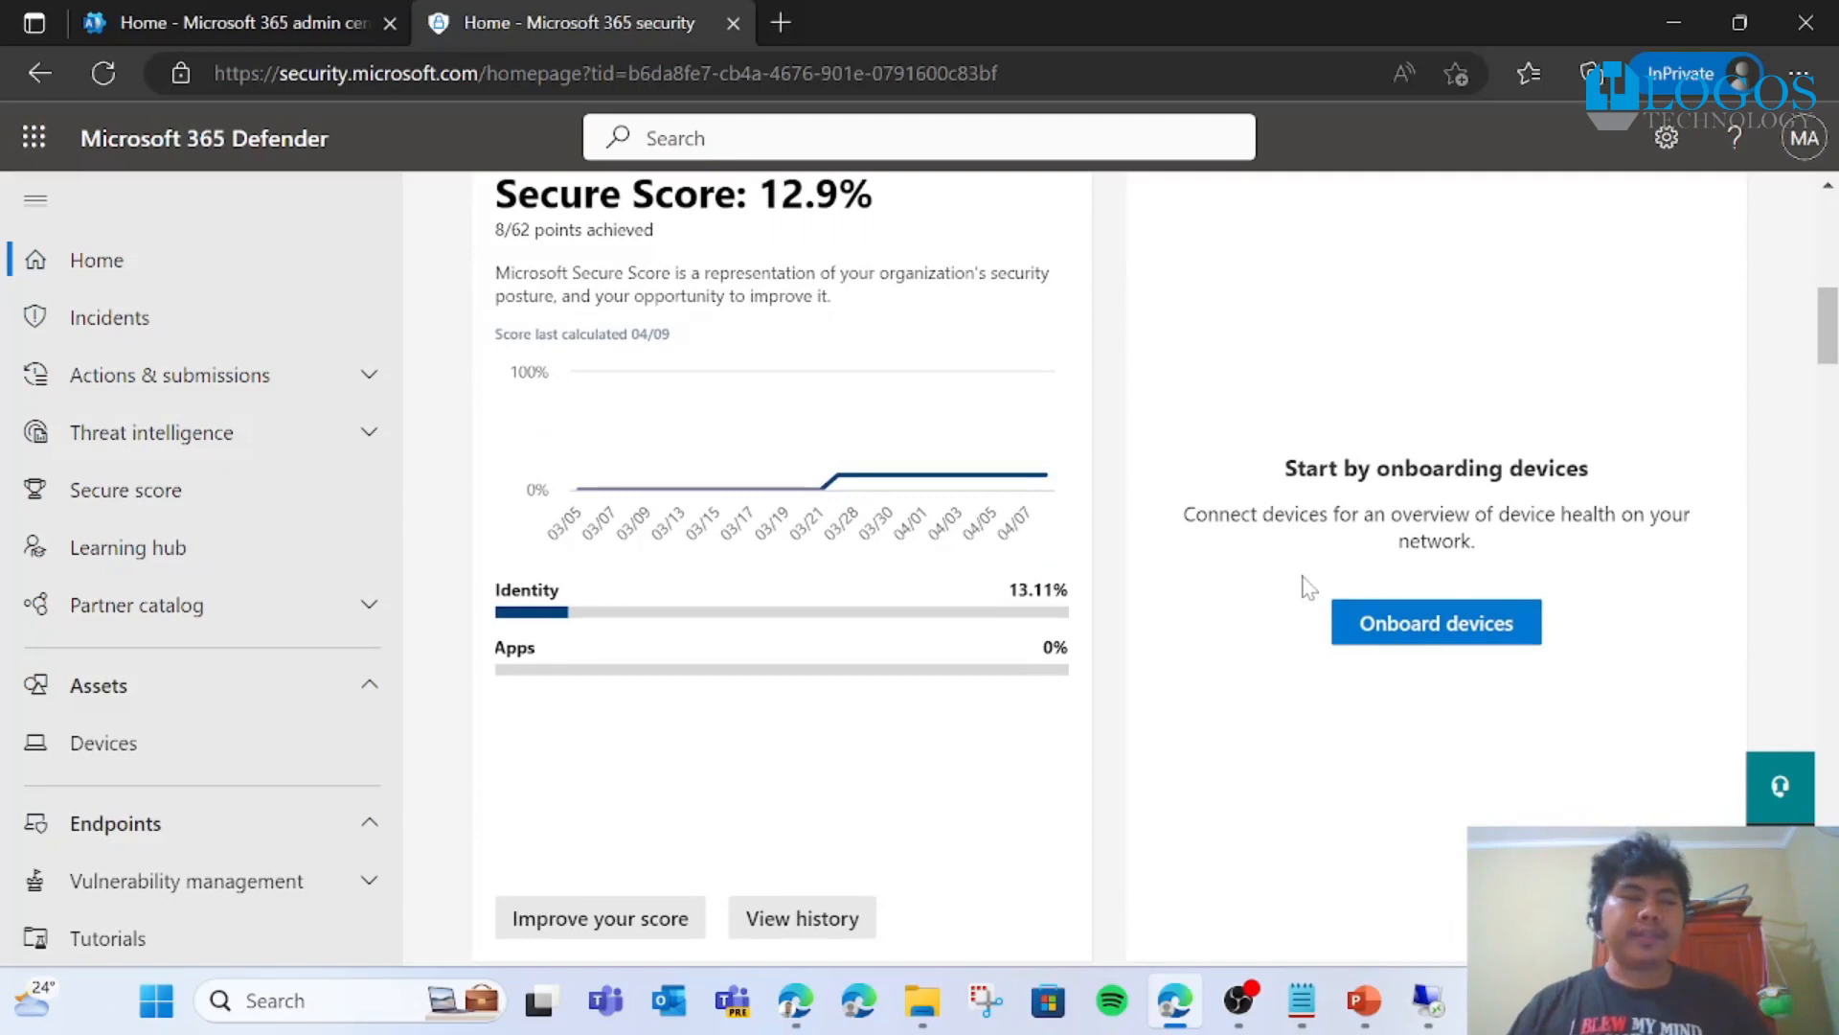
Step: Open the Endpoints category in the Microsoft 365 Defender settings
{"action": "mouse_move", "coordinate": [753, 490]}
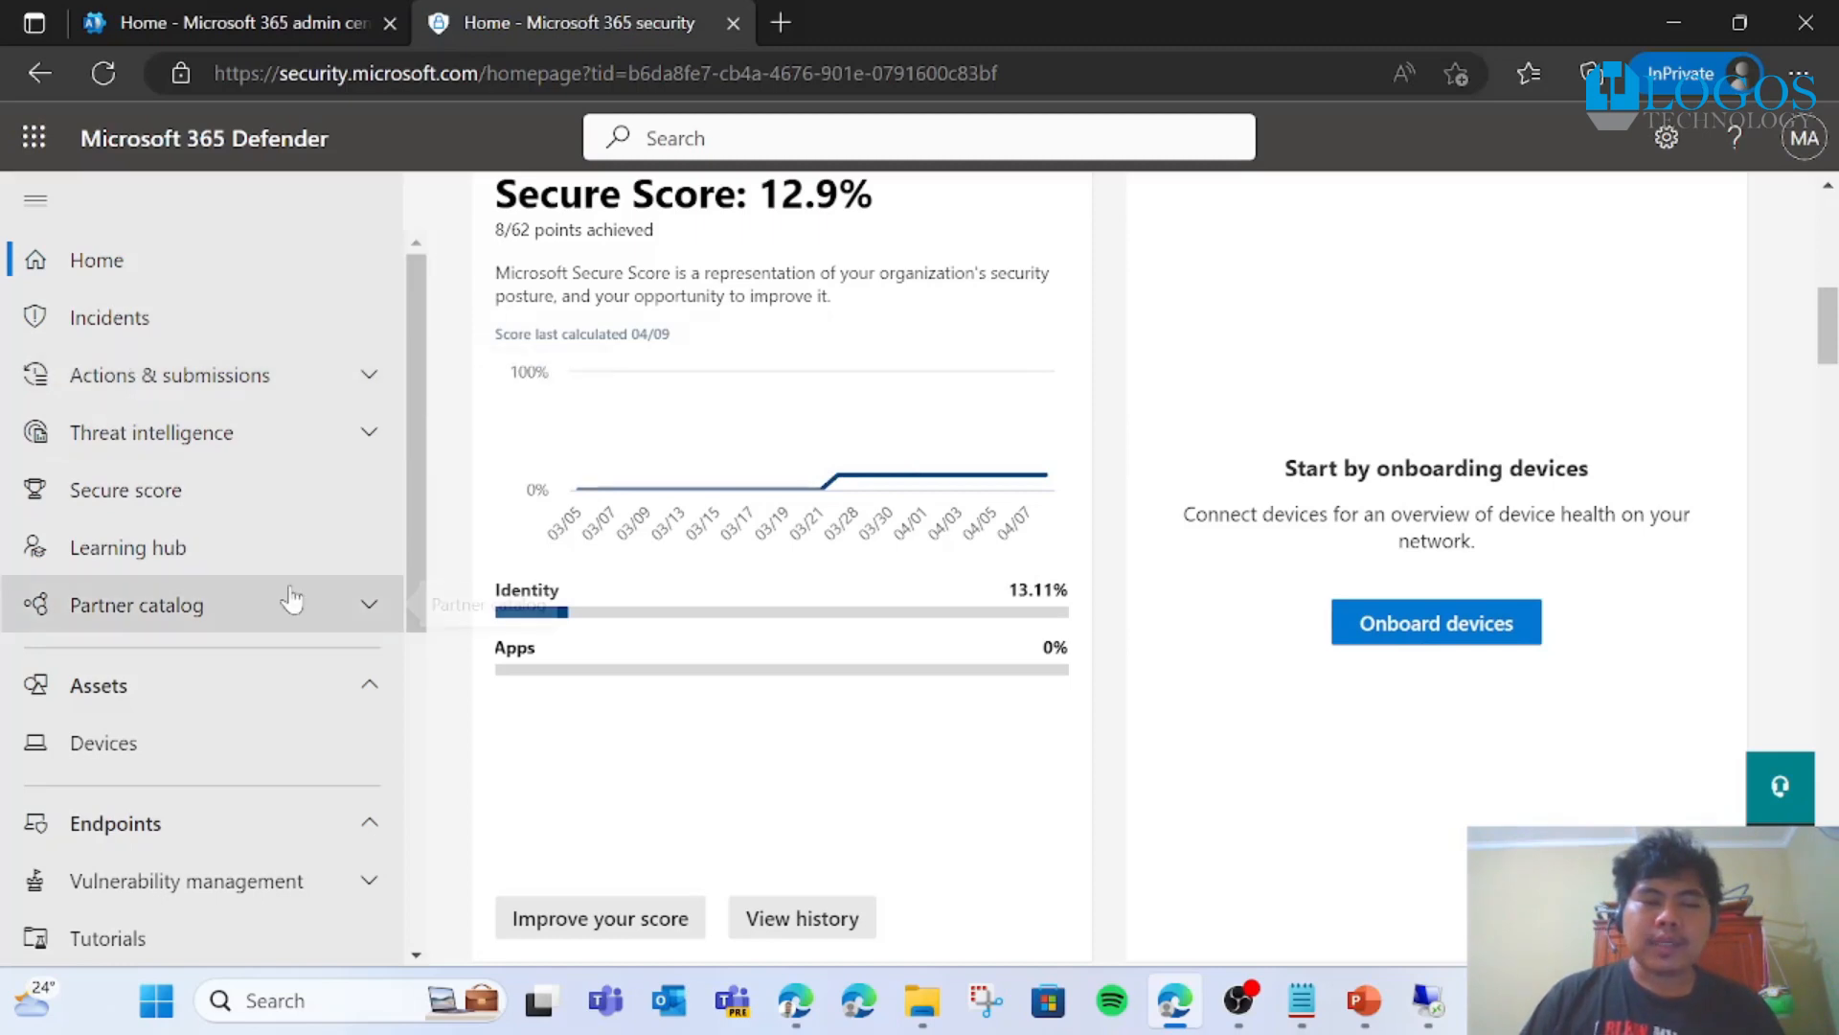
{"action": "scroll", "coordinate": [286, 589], "scroll_direction": "down", "scroll_amount": 5}
{"action": "scroll", "coordinate": [281, 598], "scroll_direction": "up", "scroll_amount": 5}
{"action": "scroll", "coordinate": [278, 601], "scroll_direction": "down", "scroll_amount": 5}
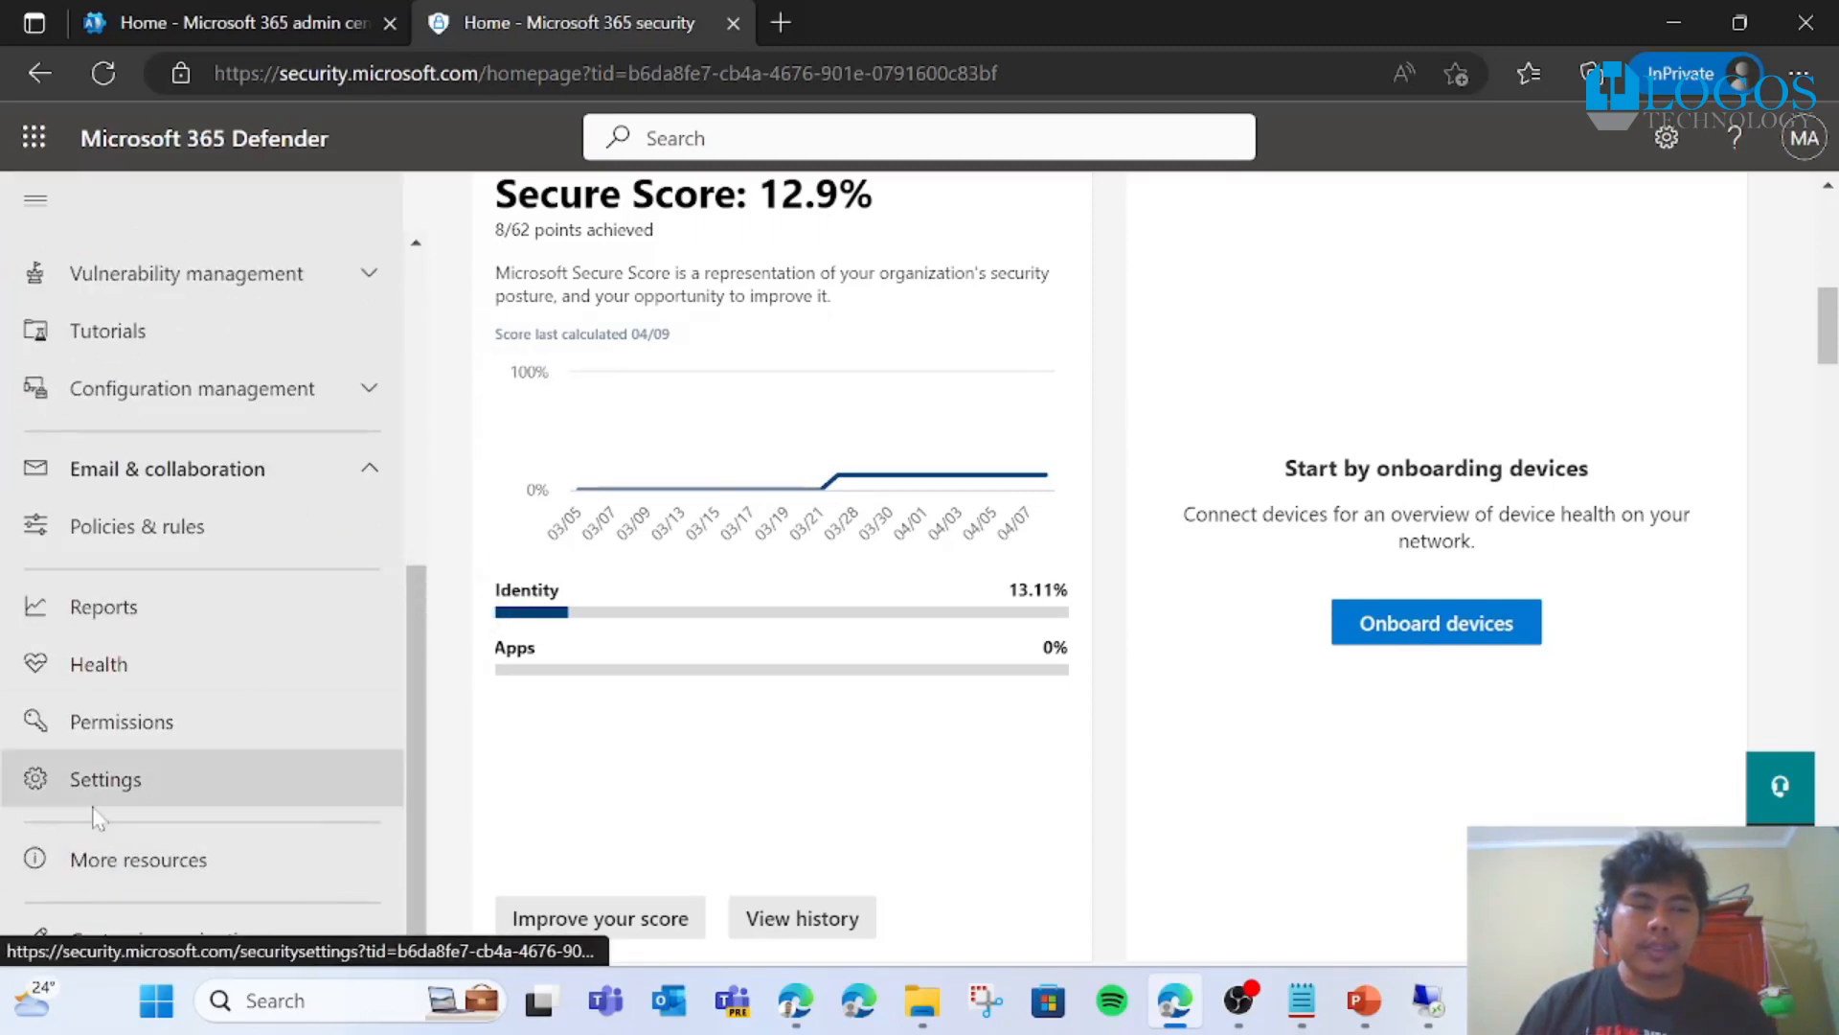
{"action": "left_click", "coordinate": [129, 783]}
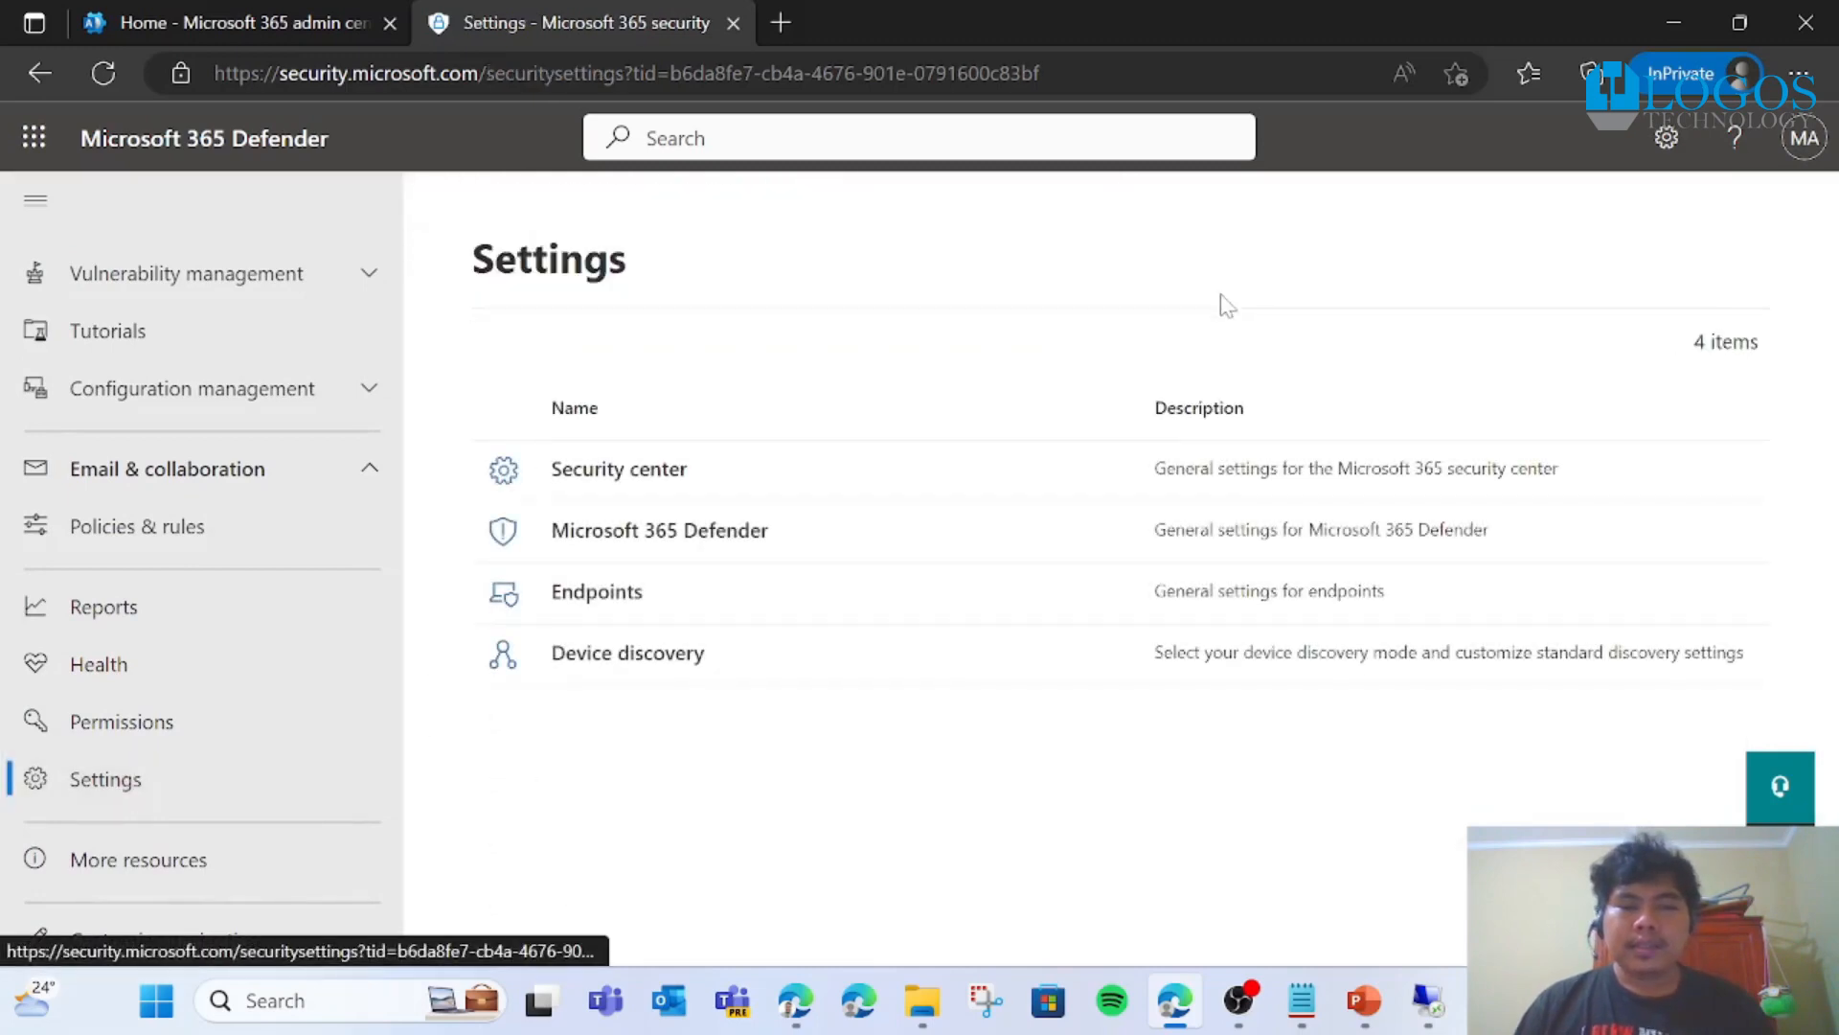
{"action": "left_click", "coordinate": [565, 607]}
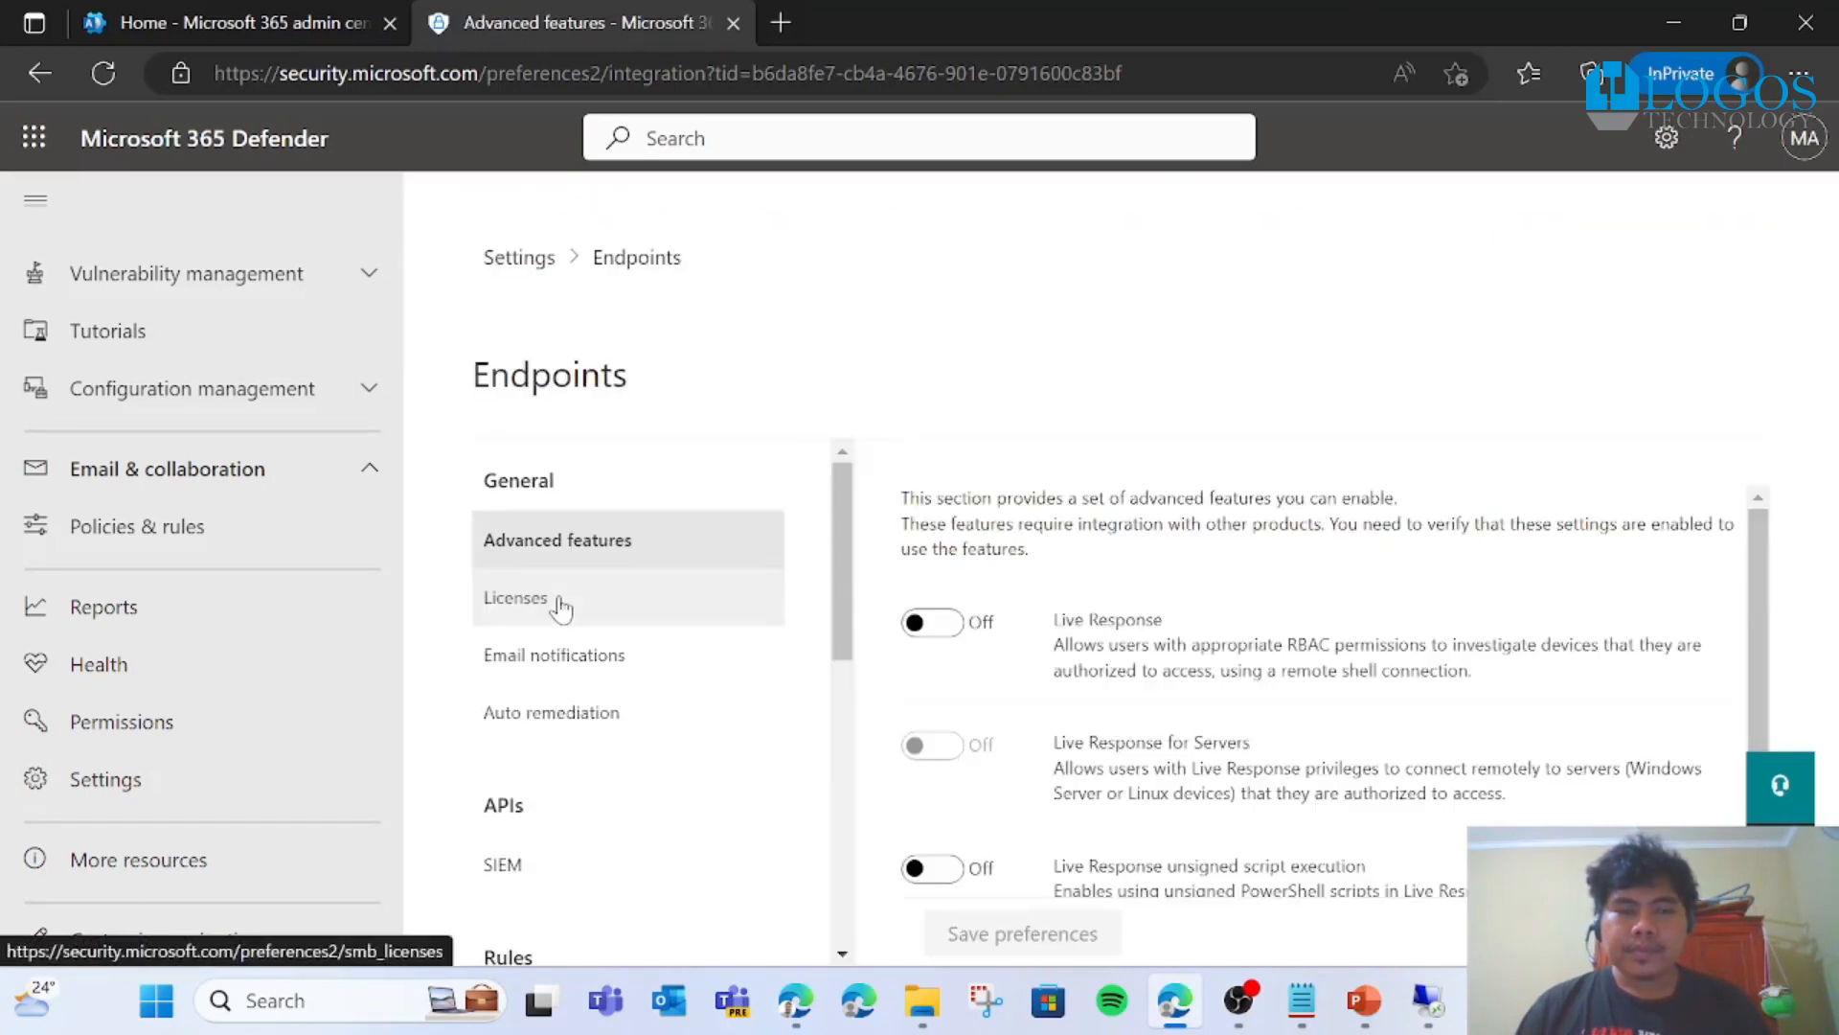
Step: Open the Onboarding page under Device management in the Endpoints settings
{"action": "scroll", "coordinate": [562, 608], "scroll_direction": "down", "scroll_amount": 5}
{"action": "scroll", "coordinate": [562, 608], "scroll_direction": "down", "scroll_amount": 1}
{"action": "scroll", "coordinate": [566, 605], "scroll_direction": "up", "scroll_amount": 4}
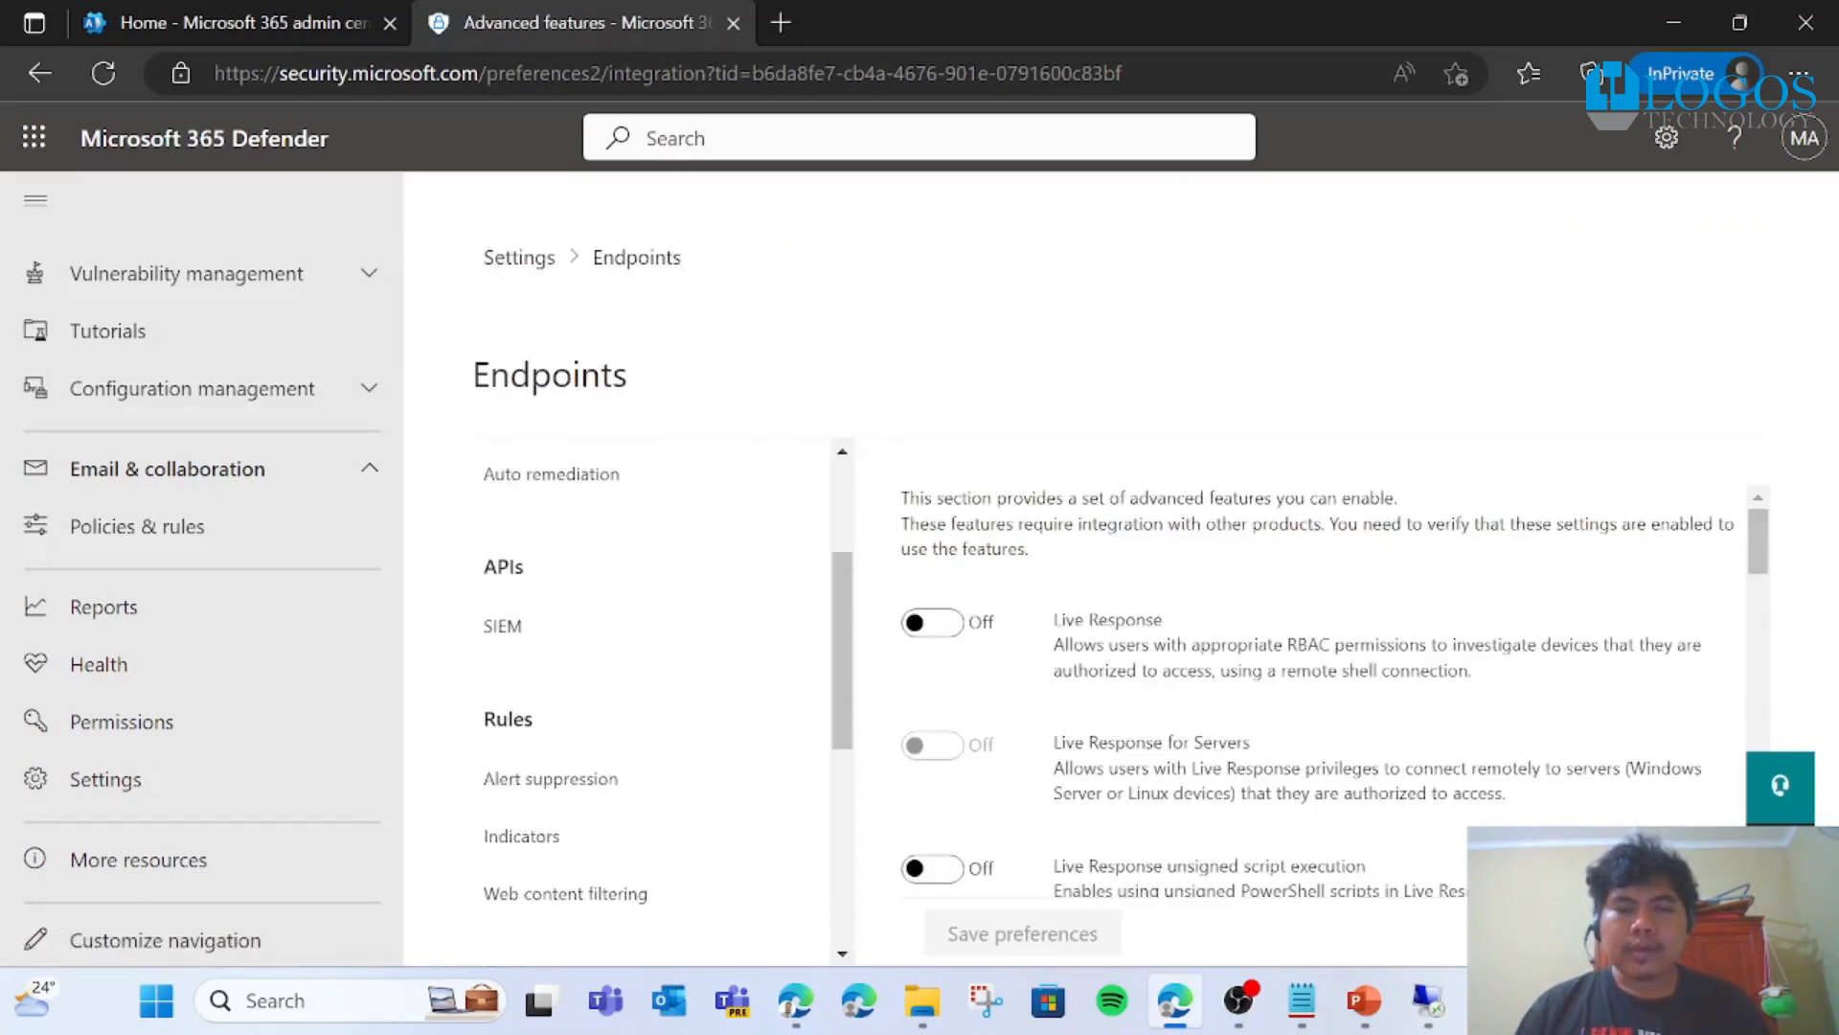
{"action": "scroll", "coordinate": [570, 602], "scroll_direction": "down", "scroll_amount": 5}
{"action": "scroll", "coordinate": [570, 602], "scroll_direction": "down", "scroll_amount": 1}
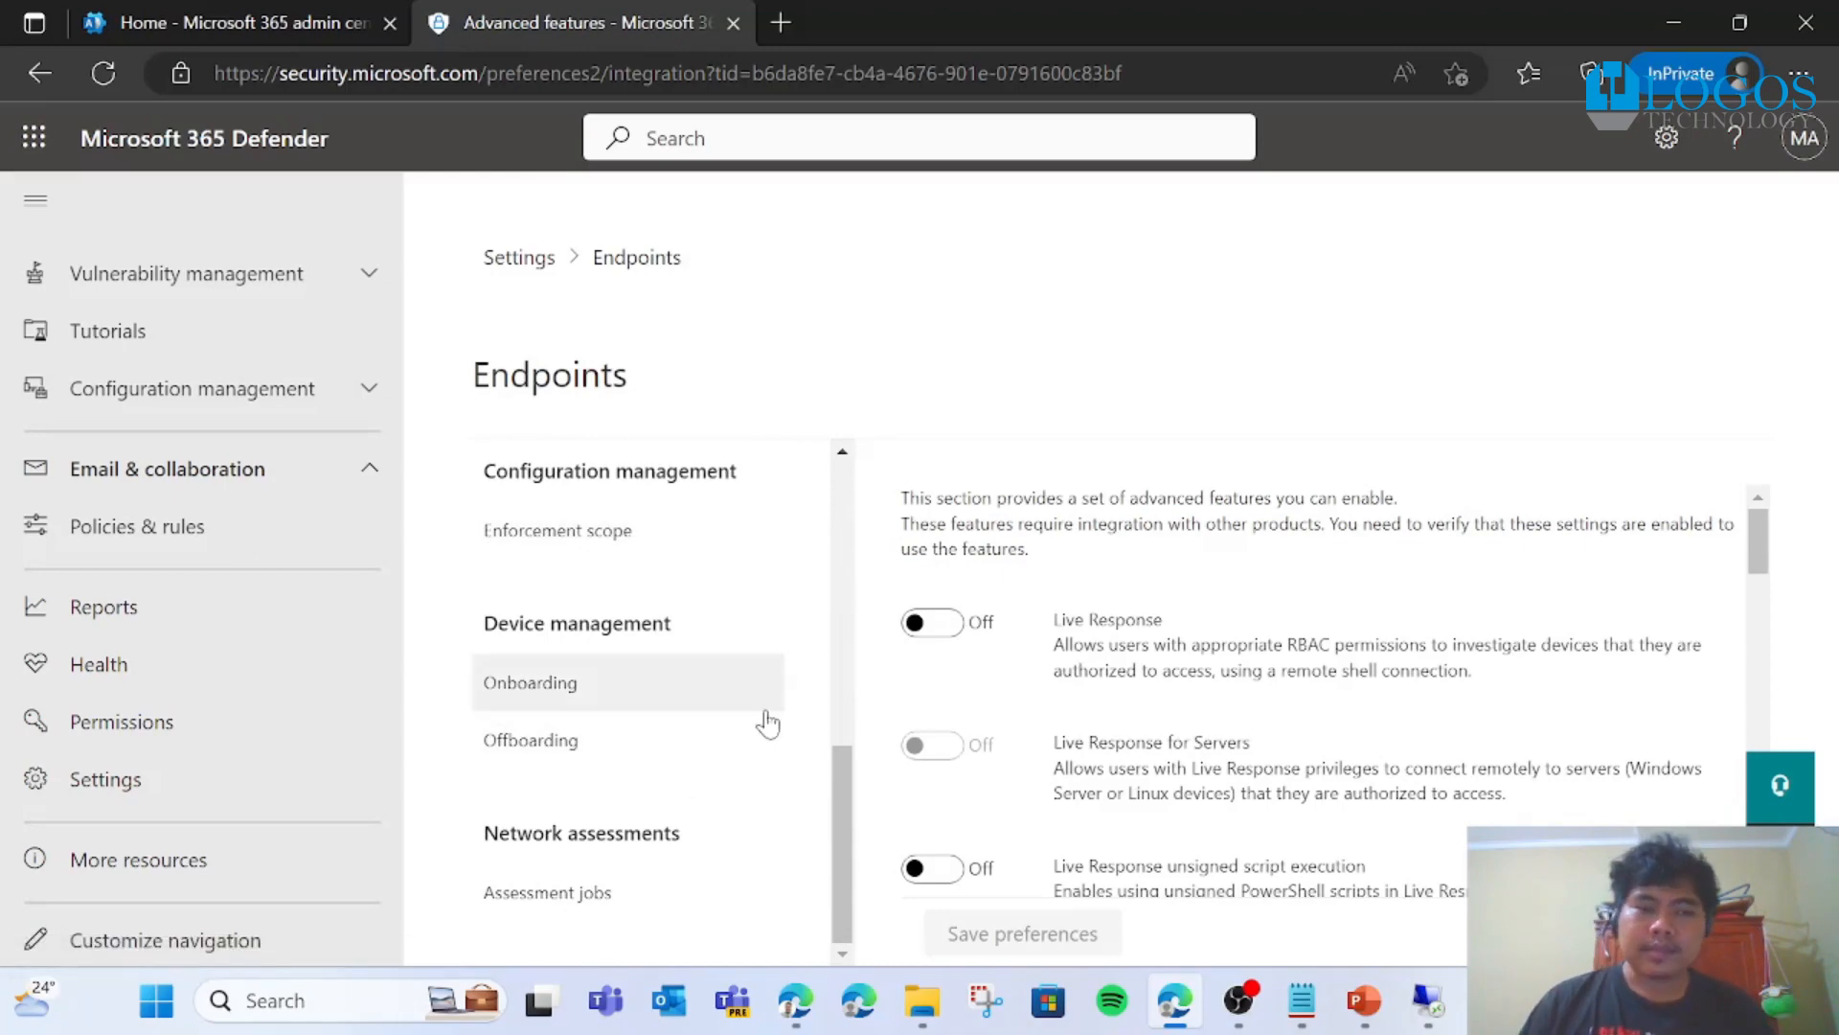
{"action": "left_click", "coordinate": [533, 686]}
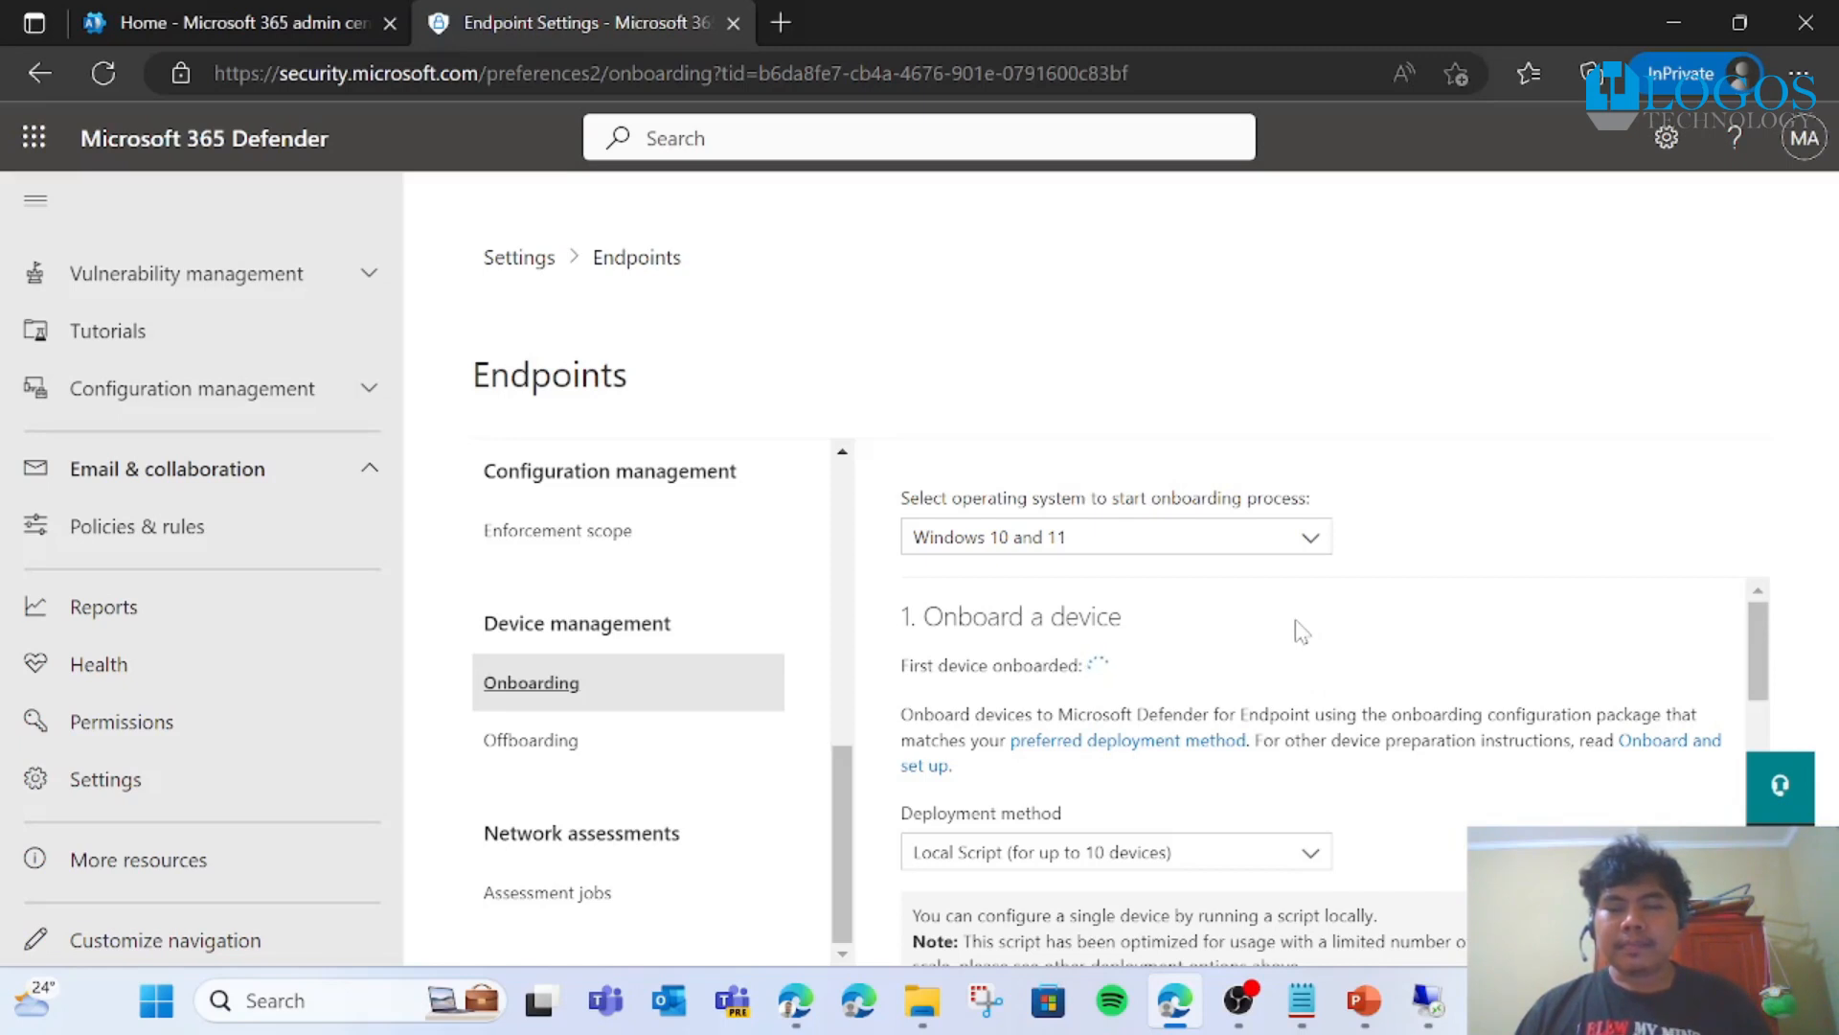
Step: Download the onboarding package for Windows 10 and 11 with the Local Script (for up to 10 devices) deployment method
{"action": "left_click", "coordinate": [1312, 538]}
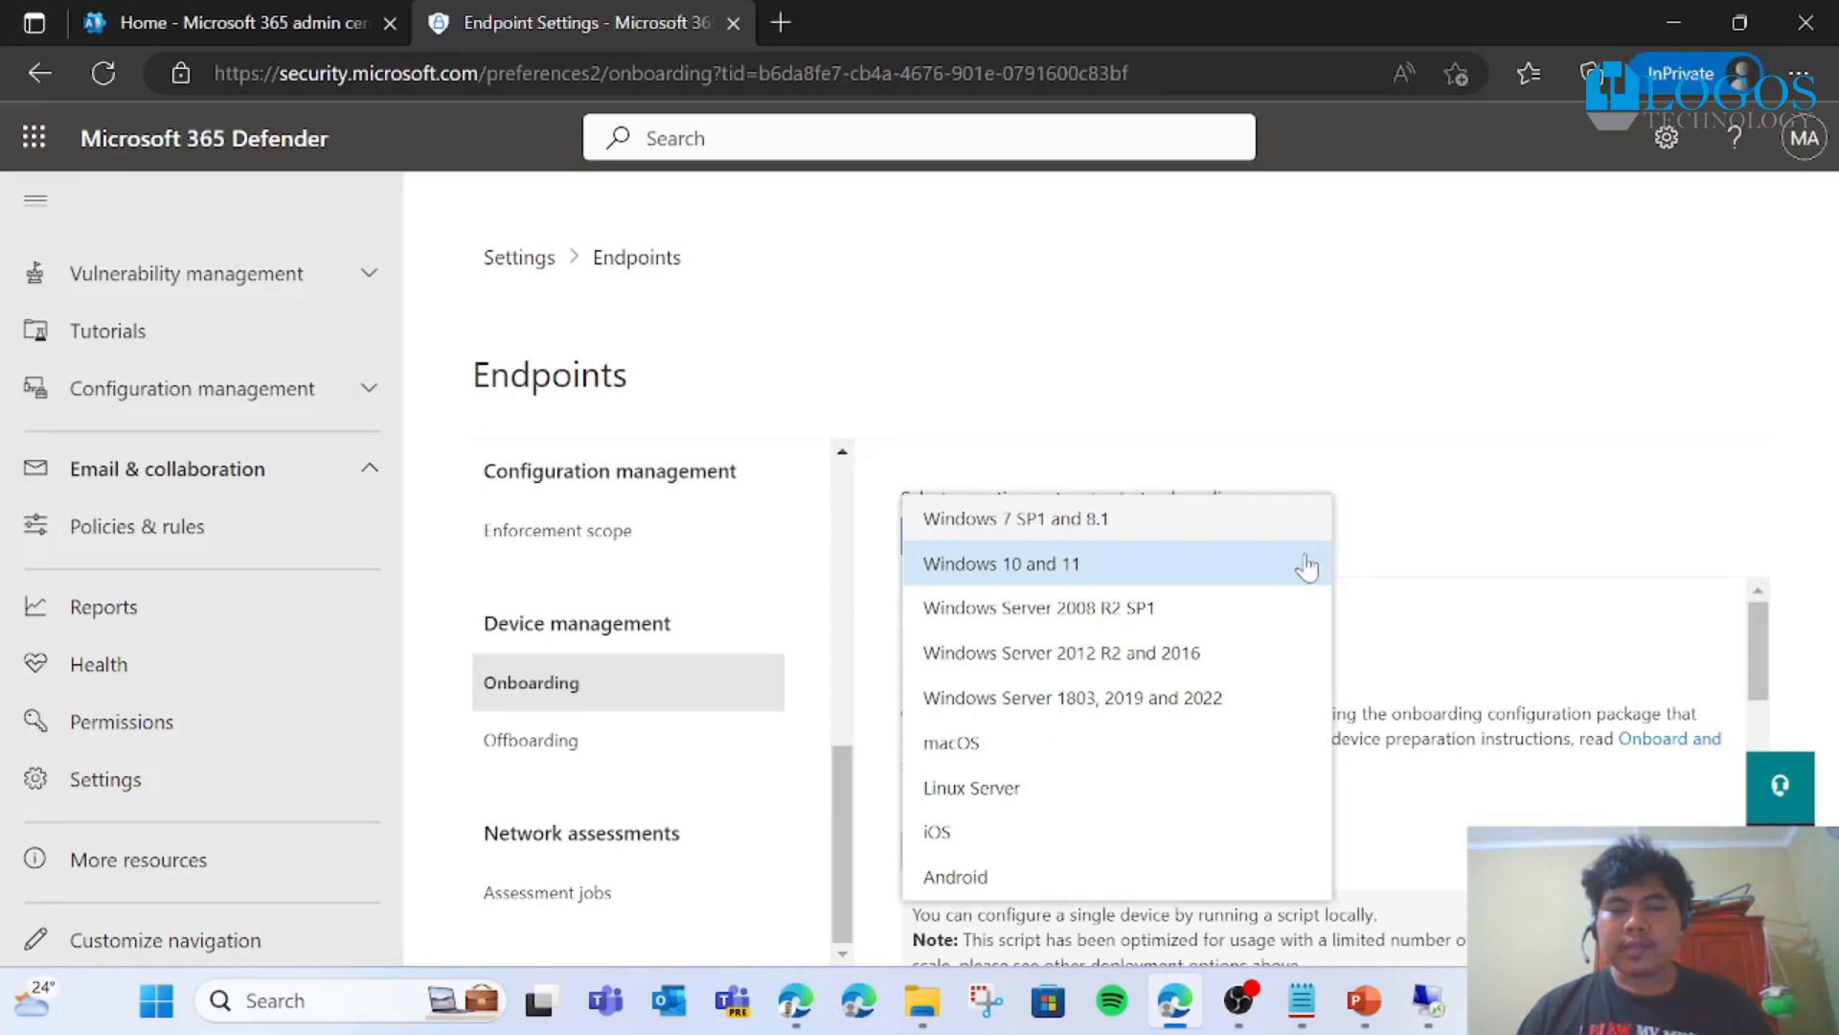
{"action": "left_click", "coordinate": [1475, 581]}
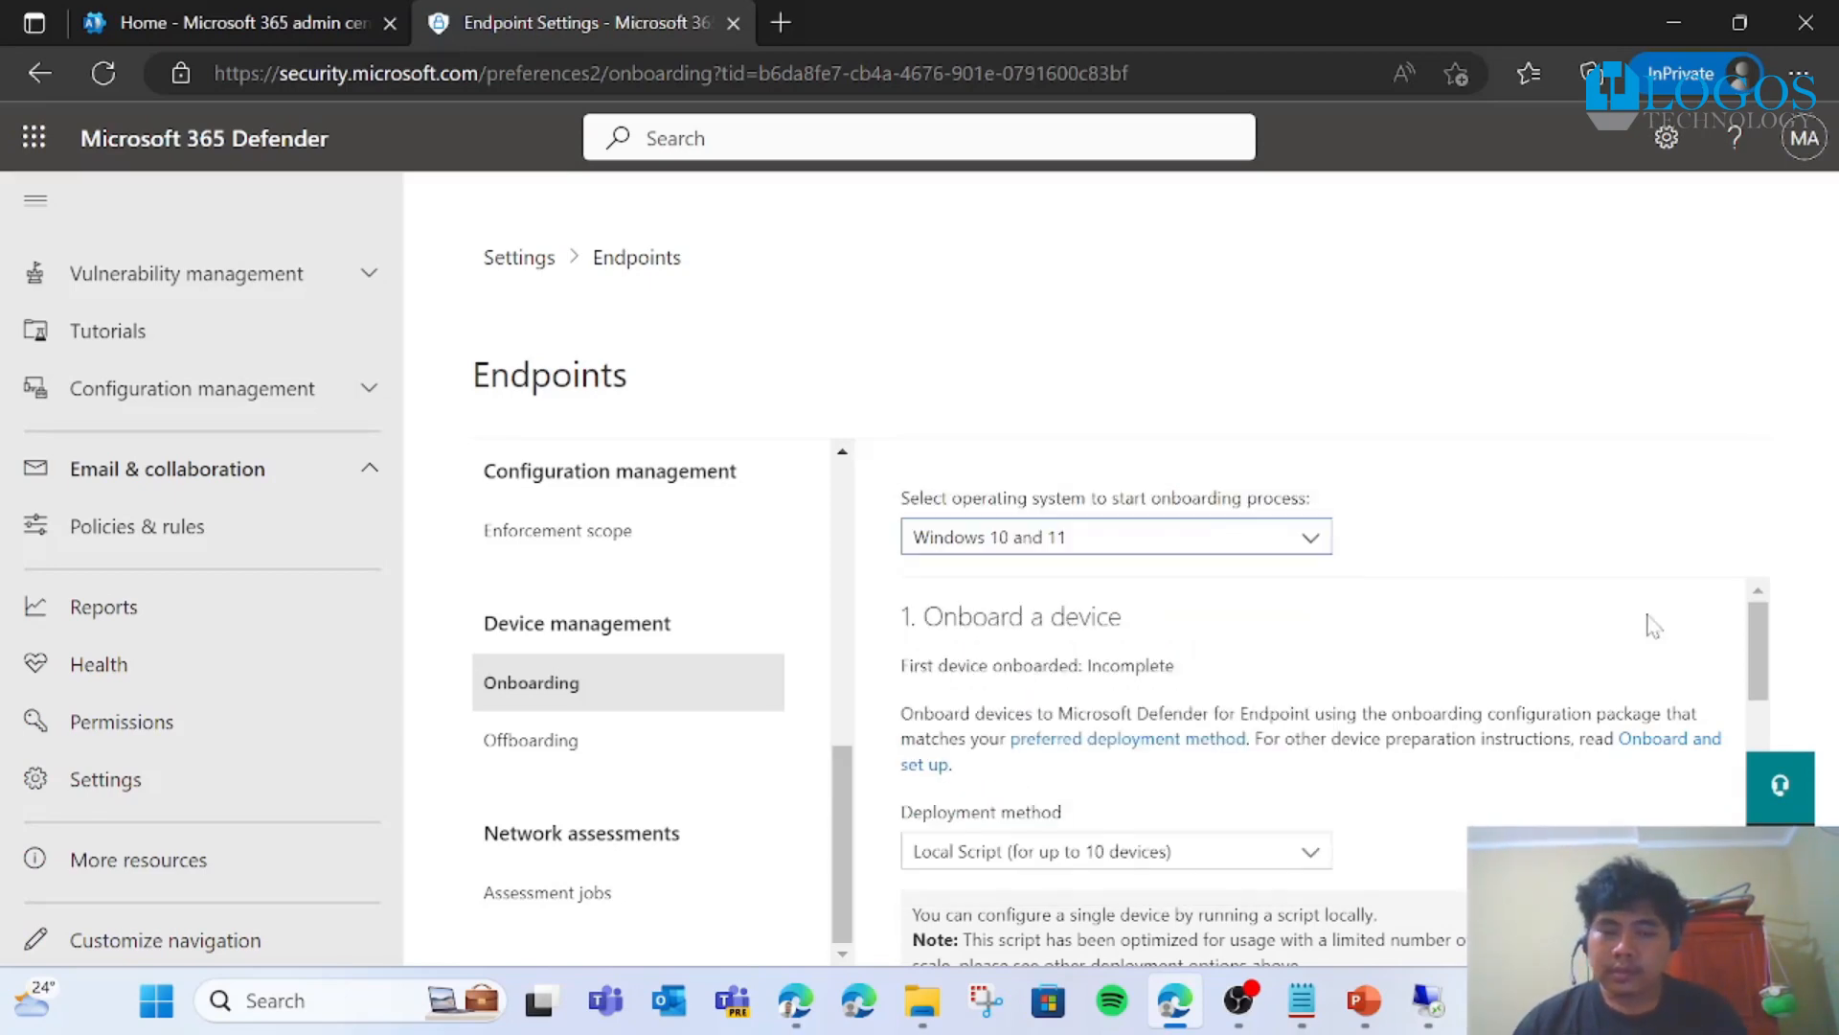
{"action": "scroll", "coordinate": [1648, 624], "scroll_direction": "down", "scroll_amount": 4}
{"action": "scroll", "coordinate": [1642, 636], "scroll_direction": "up", "scroll_amount": 3}
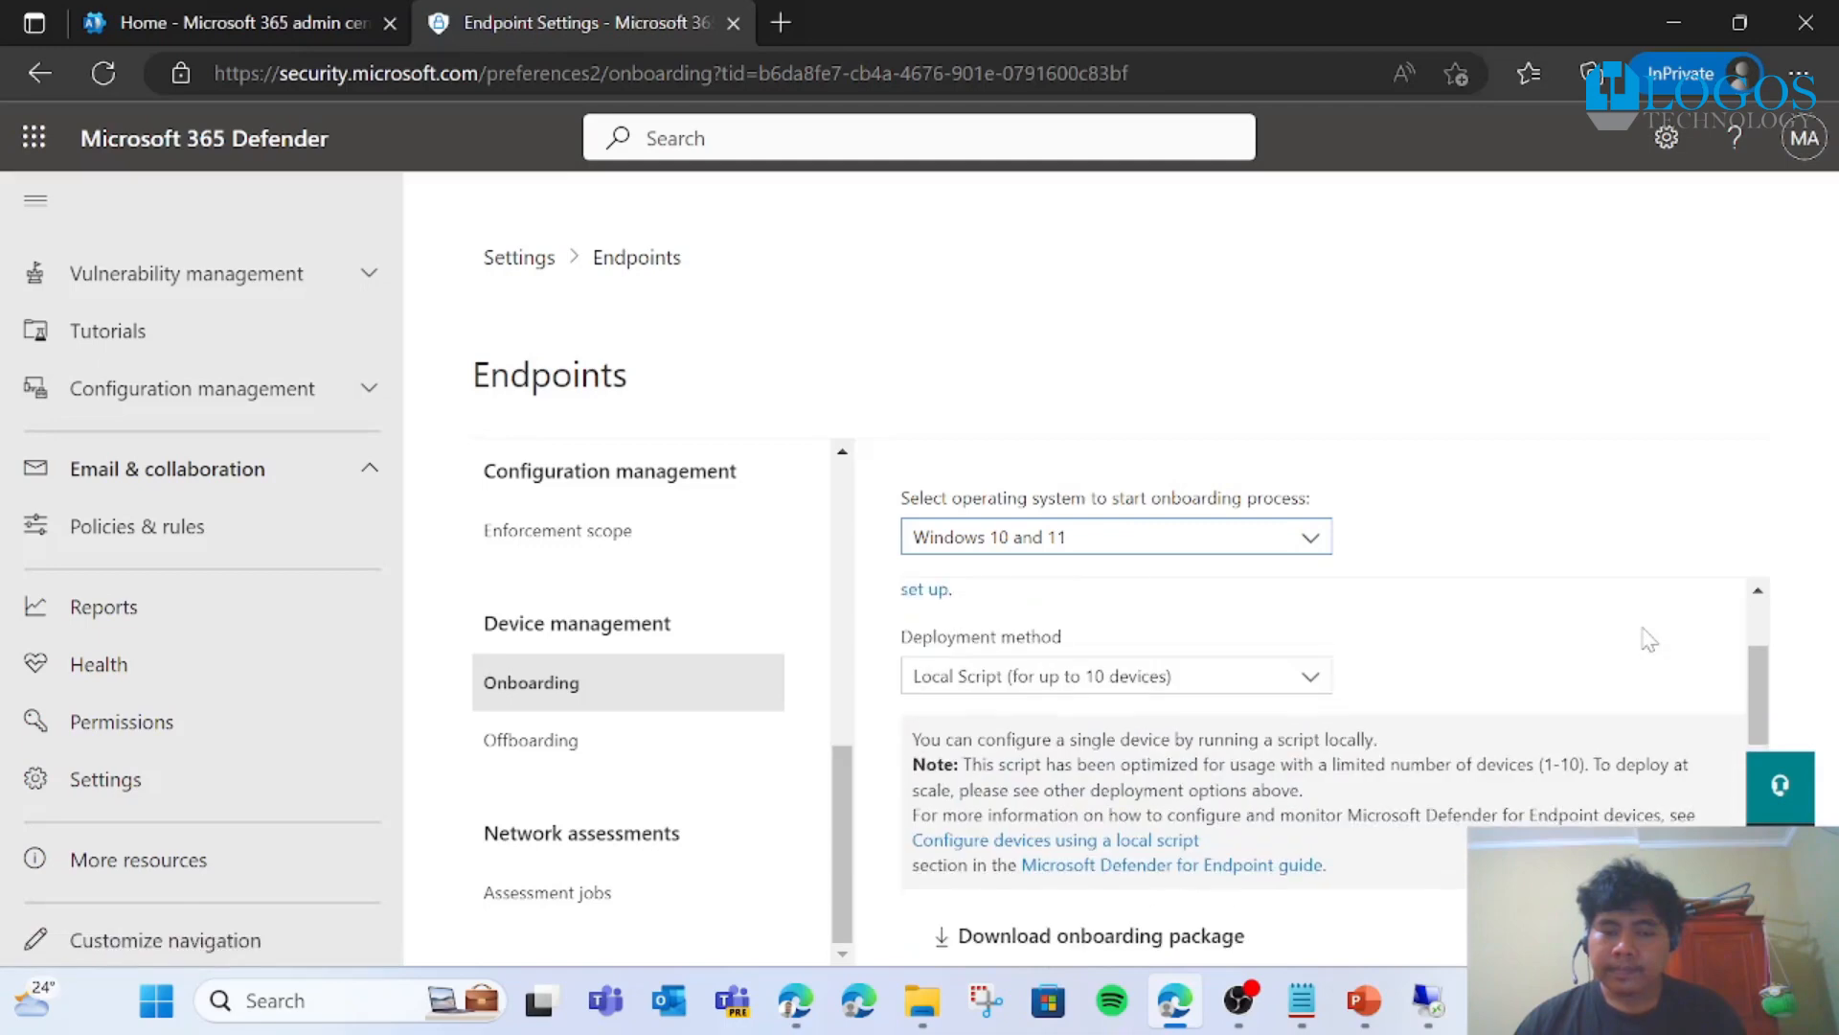
{"action": "scroll", "coordinate": [1145, 752], "scroll_direction": "down", "scroll_amount": 1}
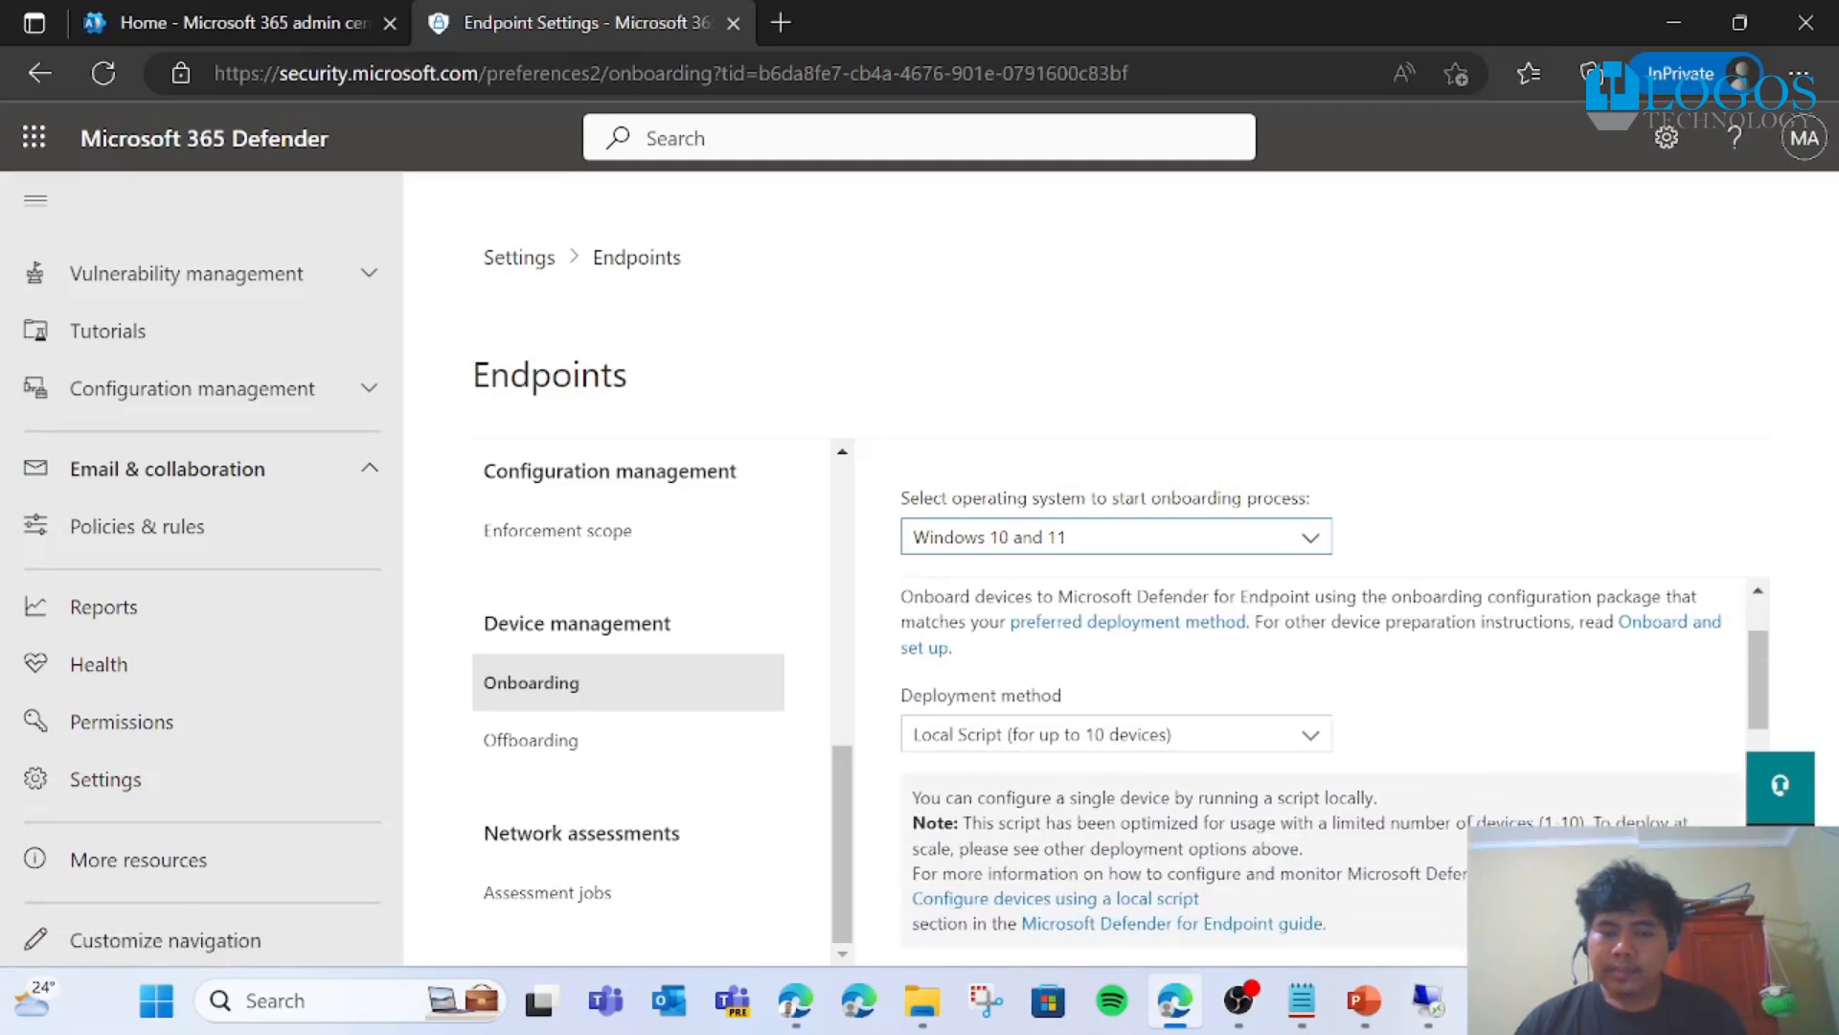
{"action": "left_click", "coordinate": [1145, 745]}
{"action": "left_click", "coordinate": [1001, 701]}
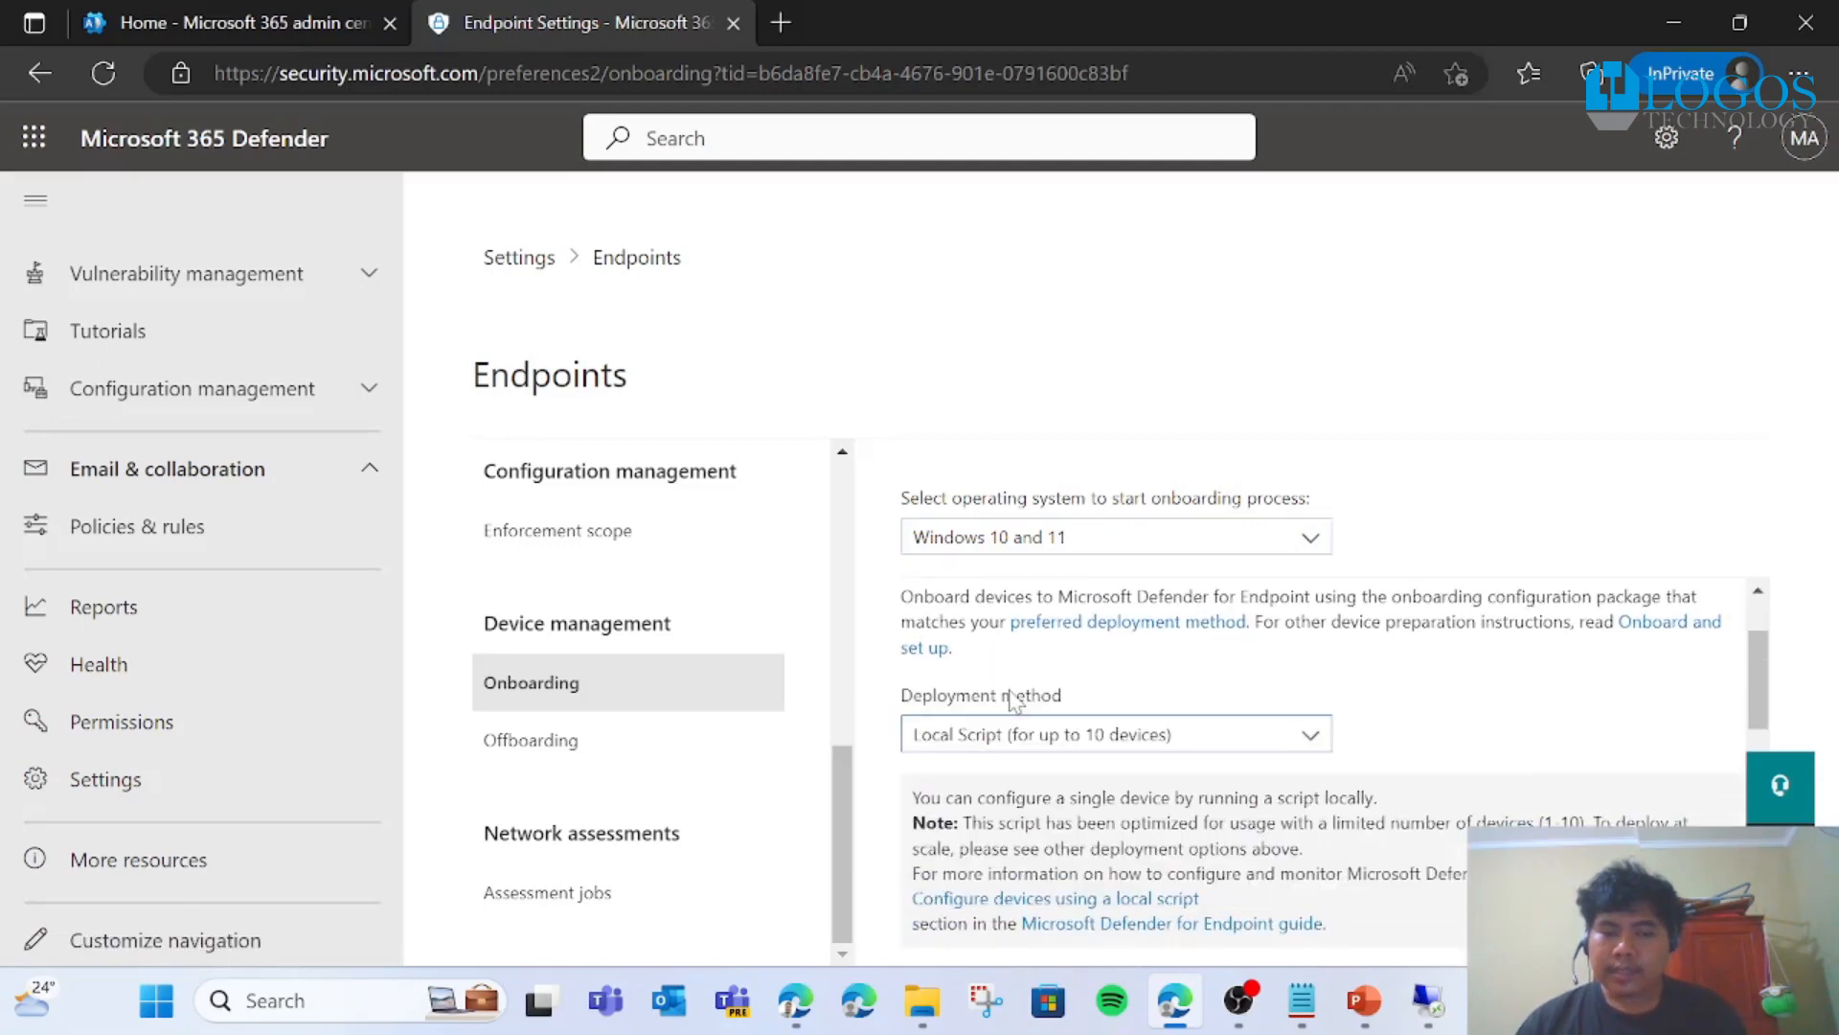
{"action": "scroll", "coordinate": [1552, 743], "scroll_direction": "down", "scroll_amount": 3}
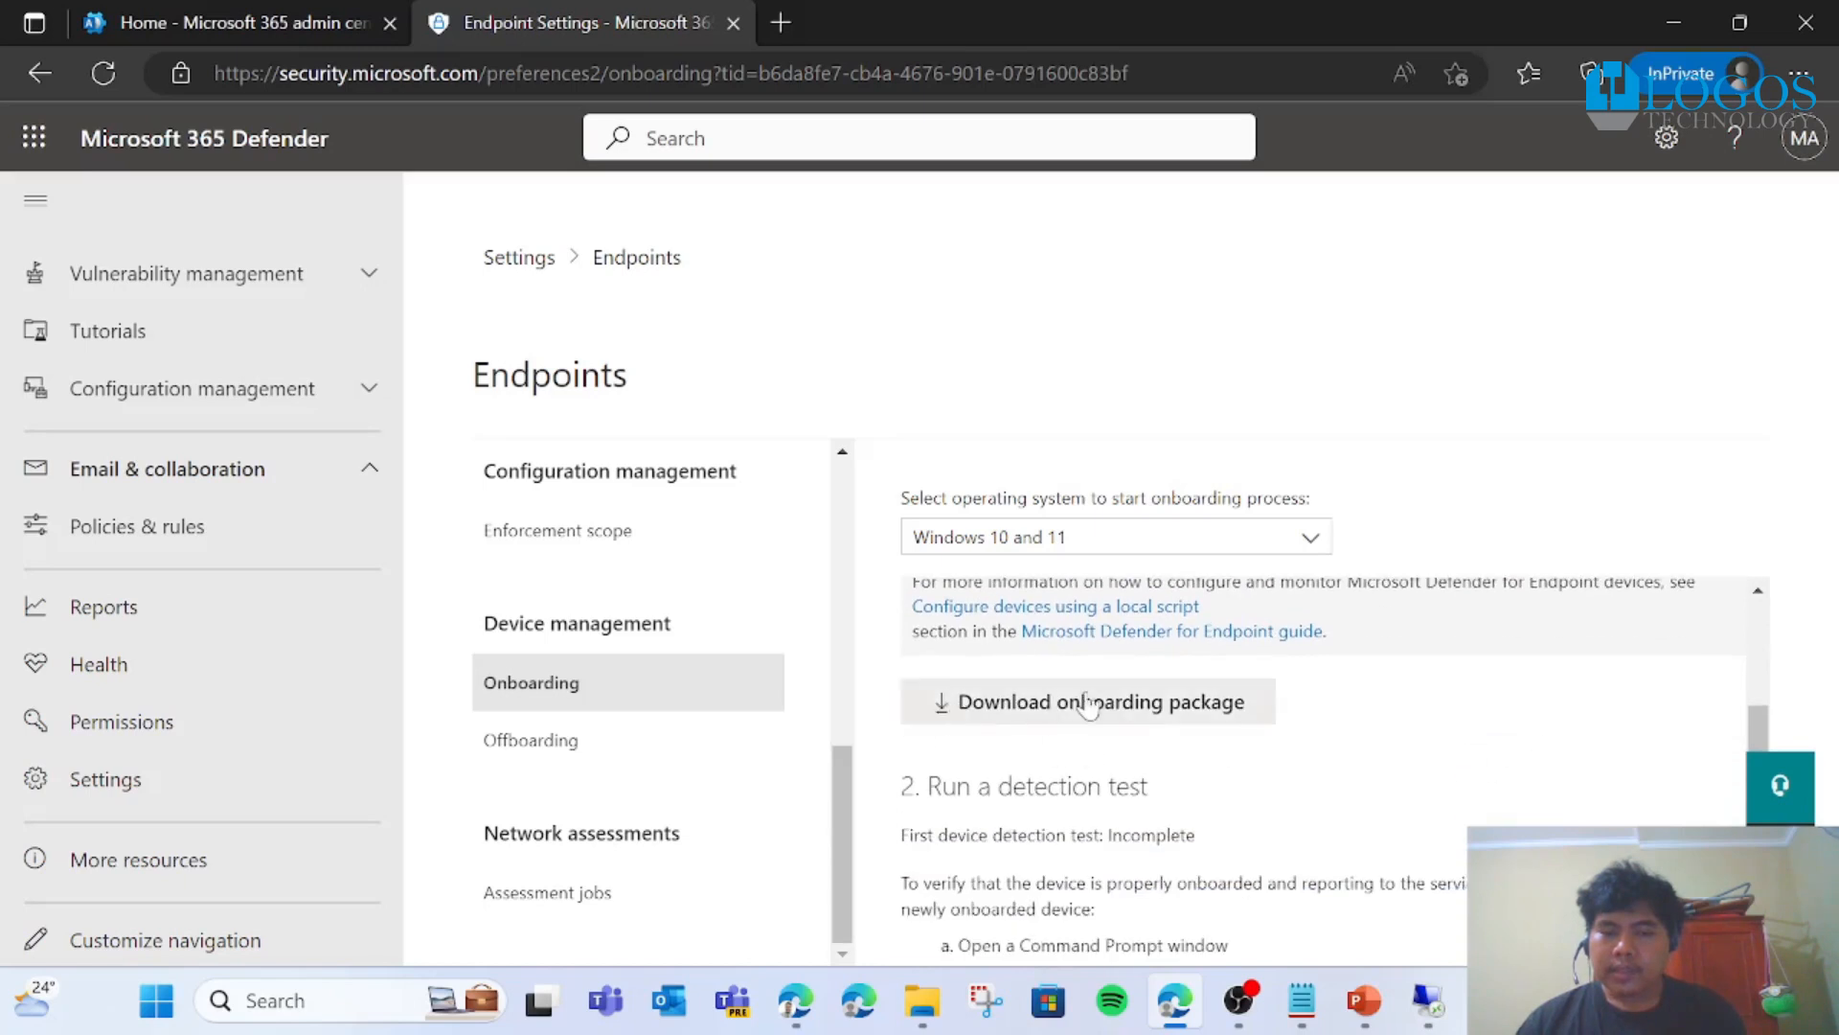
{"action": "left_click", "coordinate": [1123, 721]}
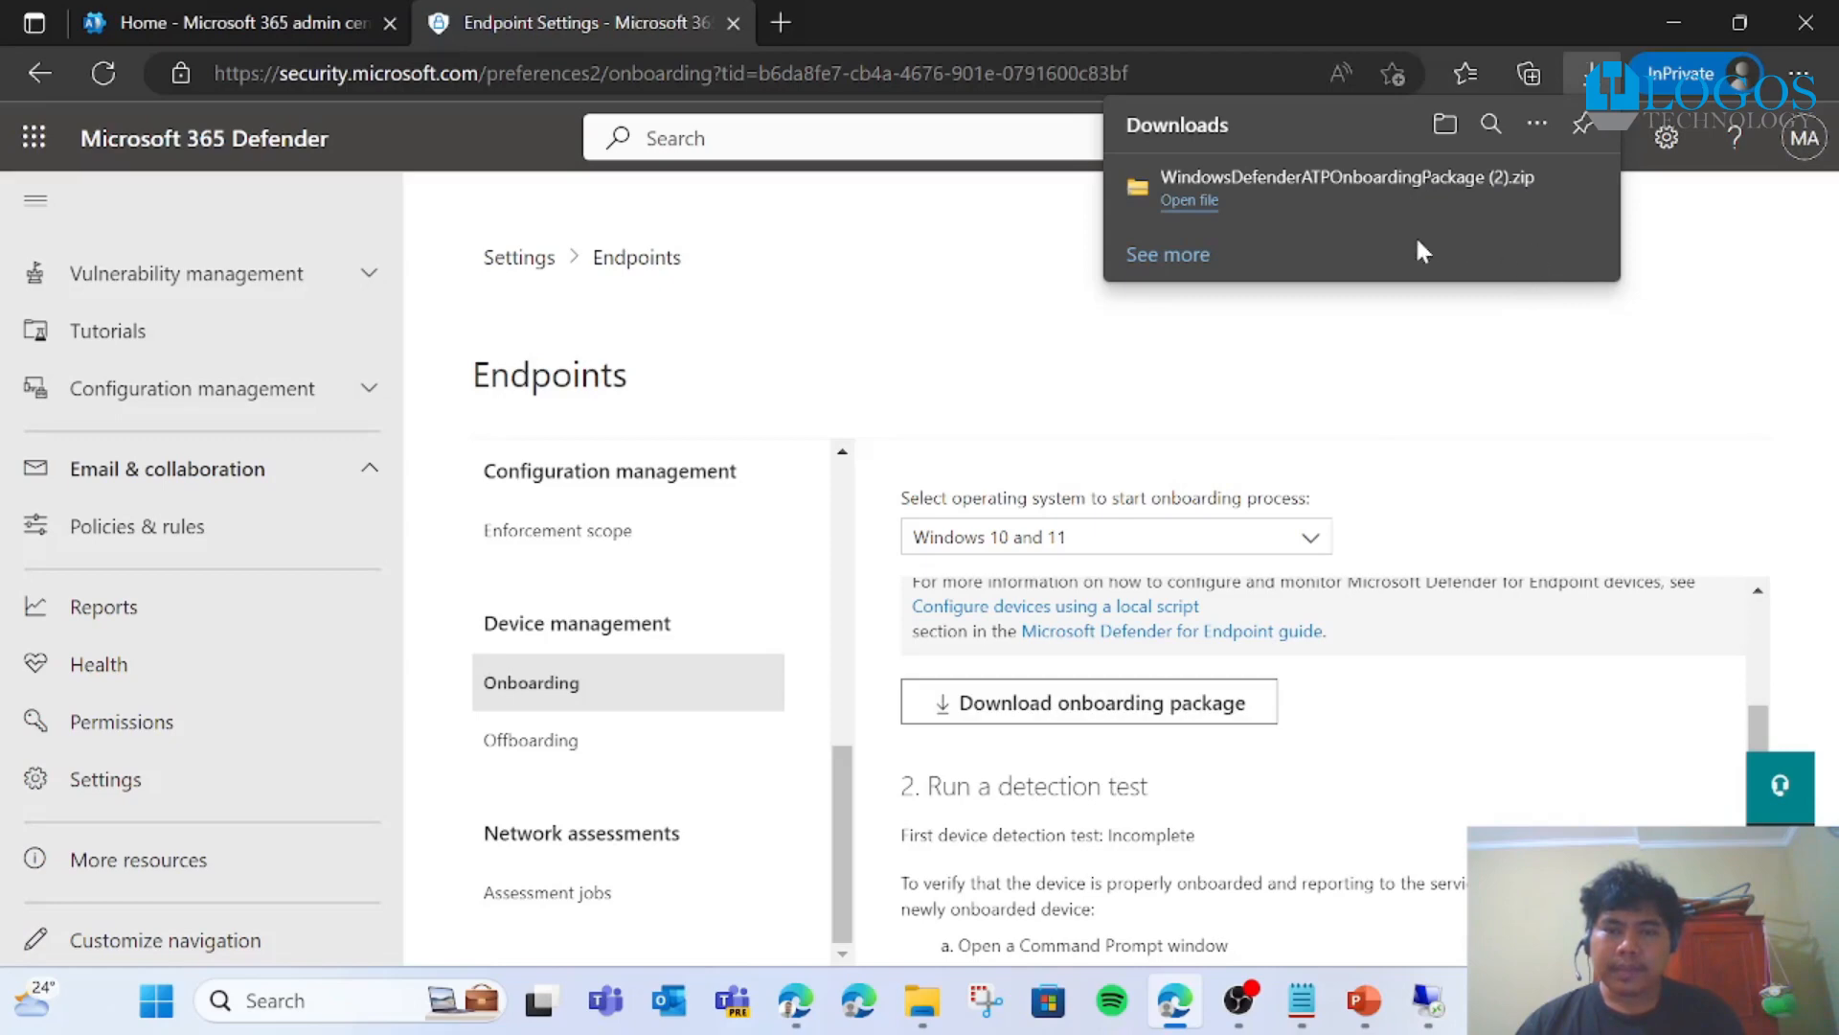
Step: Show the downloaded WindowsDefenderATPOnboardingPackage (2).zip in its folder and copy it
{"action": "left_click", "coordinate": [1495, 189]}
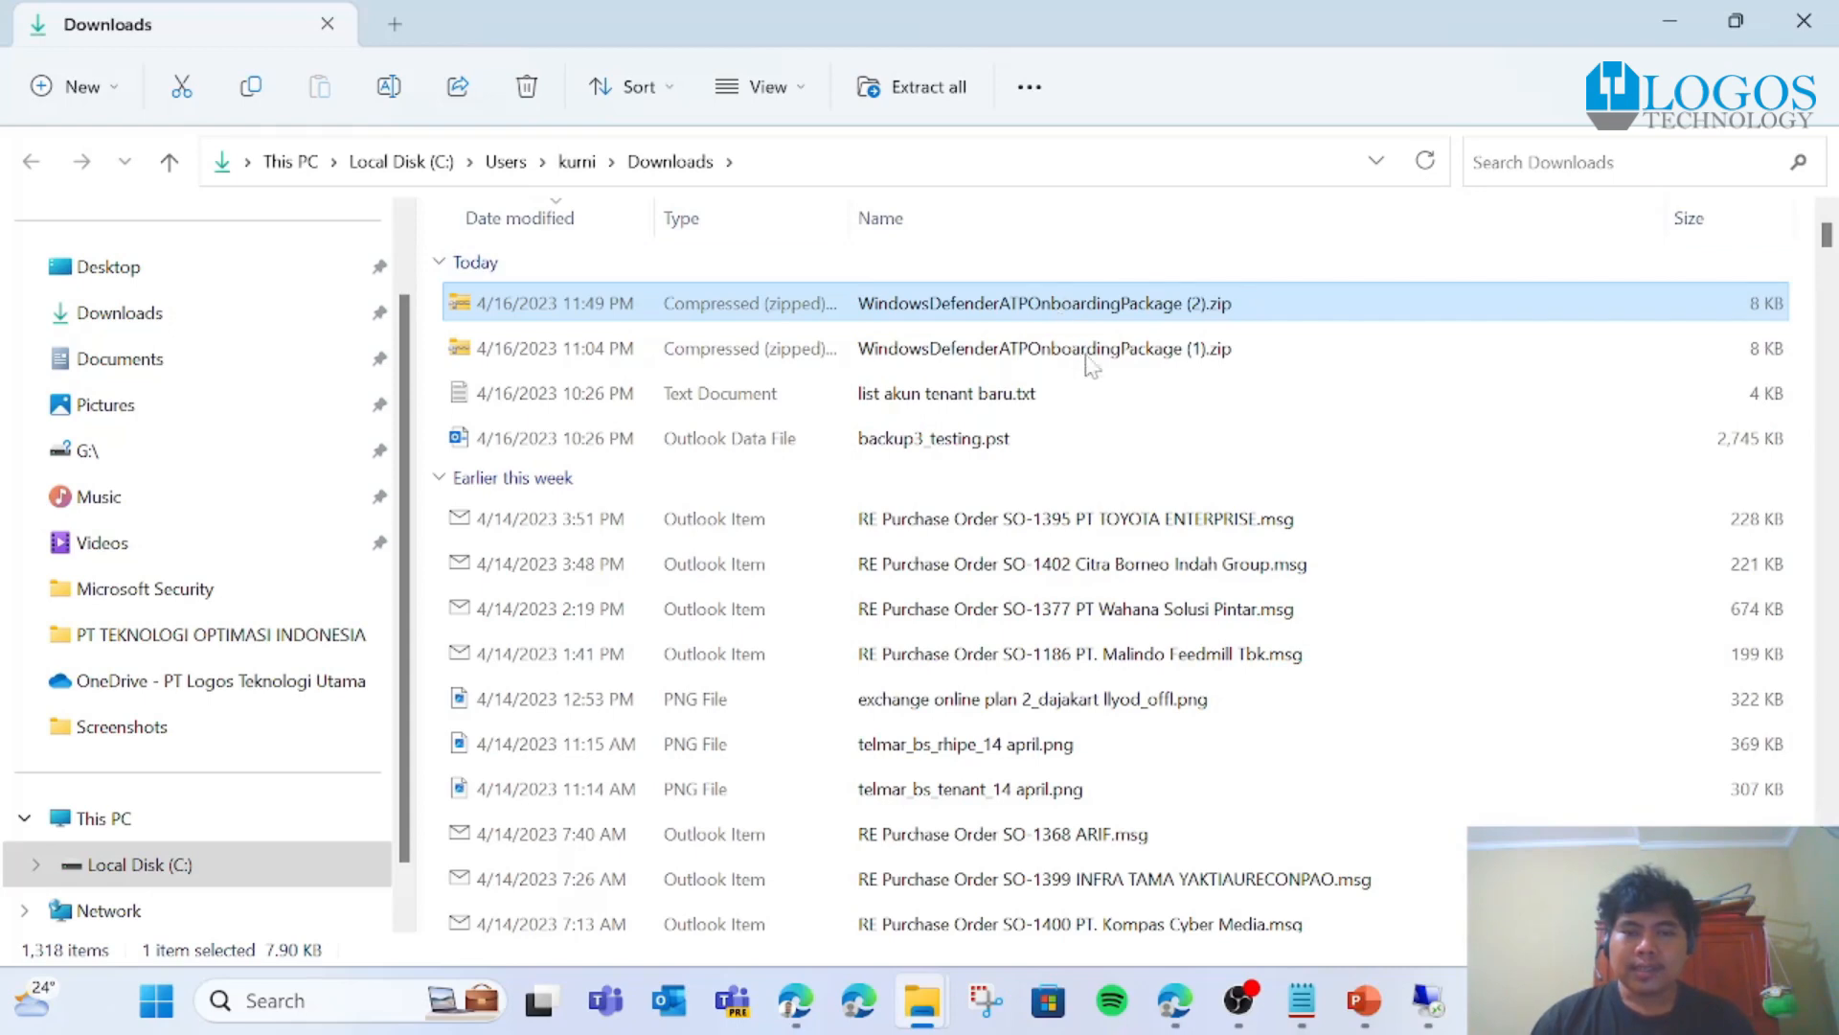
{"action": "right_click", "coordinate": [1063, 312]}
{"action": "left_click", "coordinate": [1178, 812]}
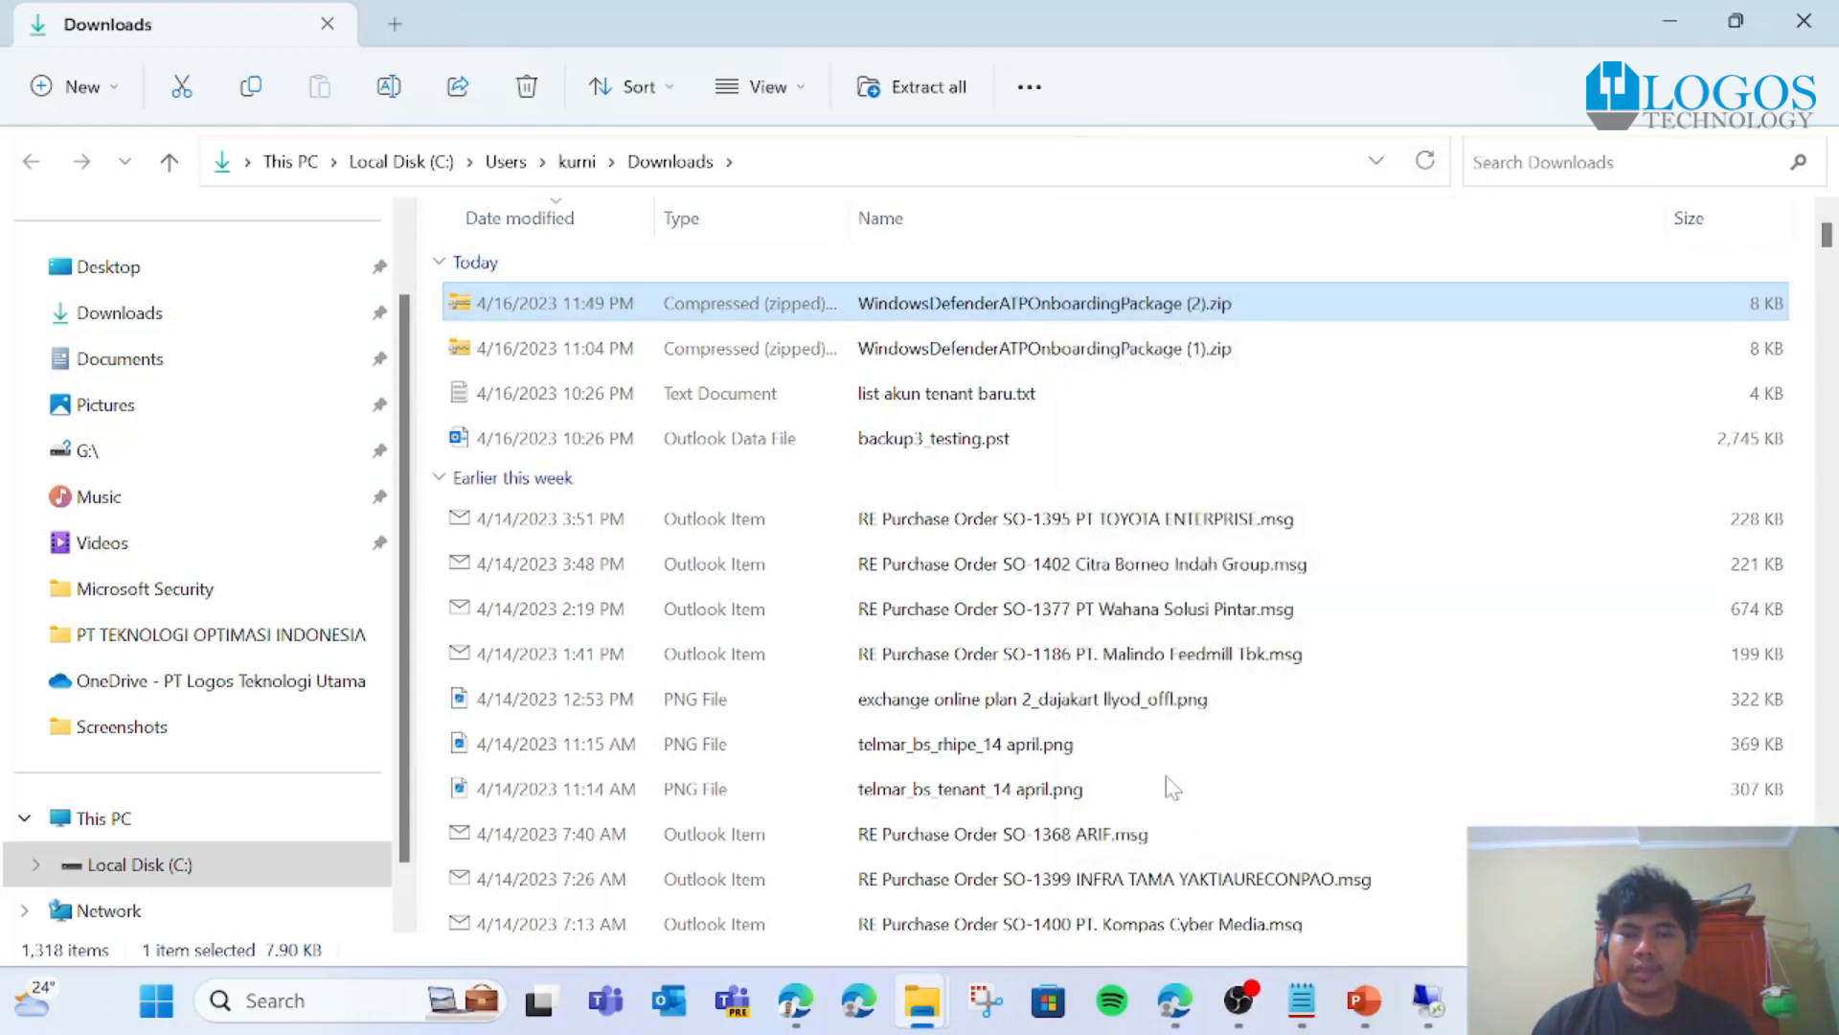
{"action": "left_click", "coordinate": [1310, 803]}
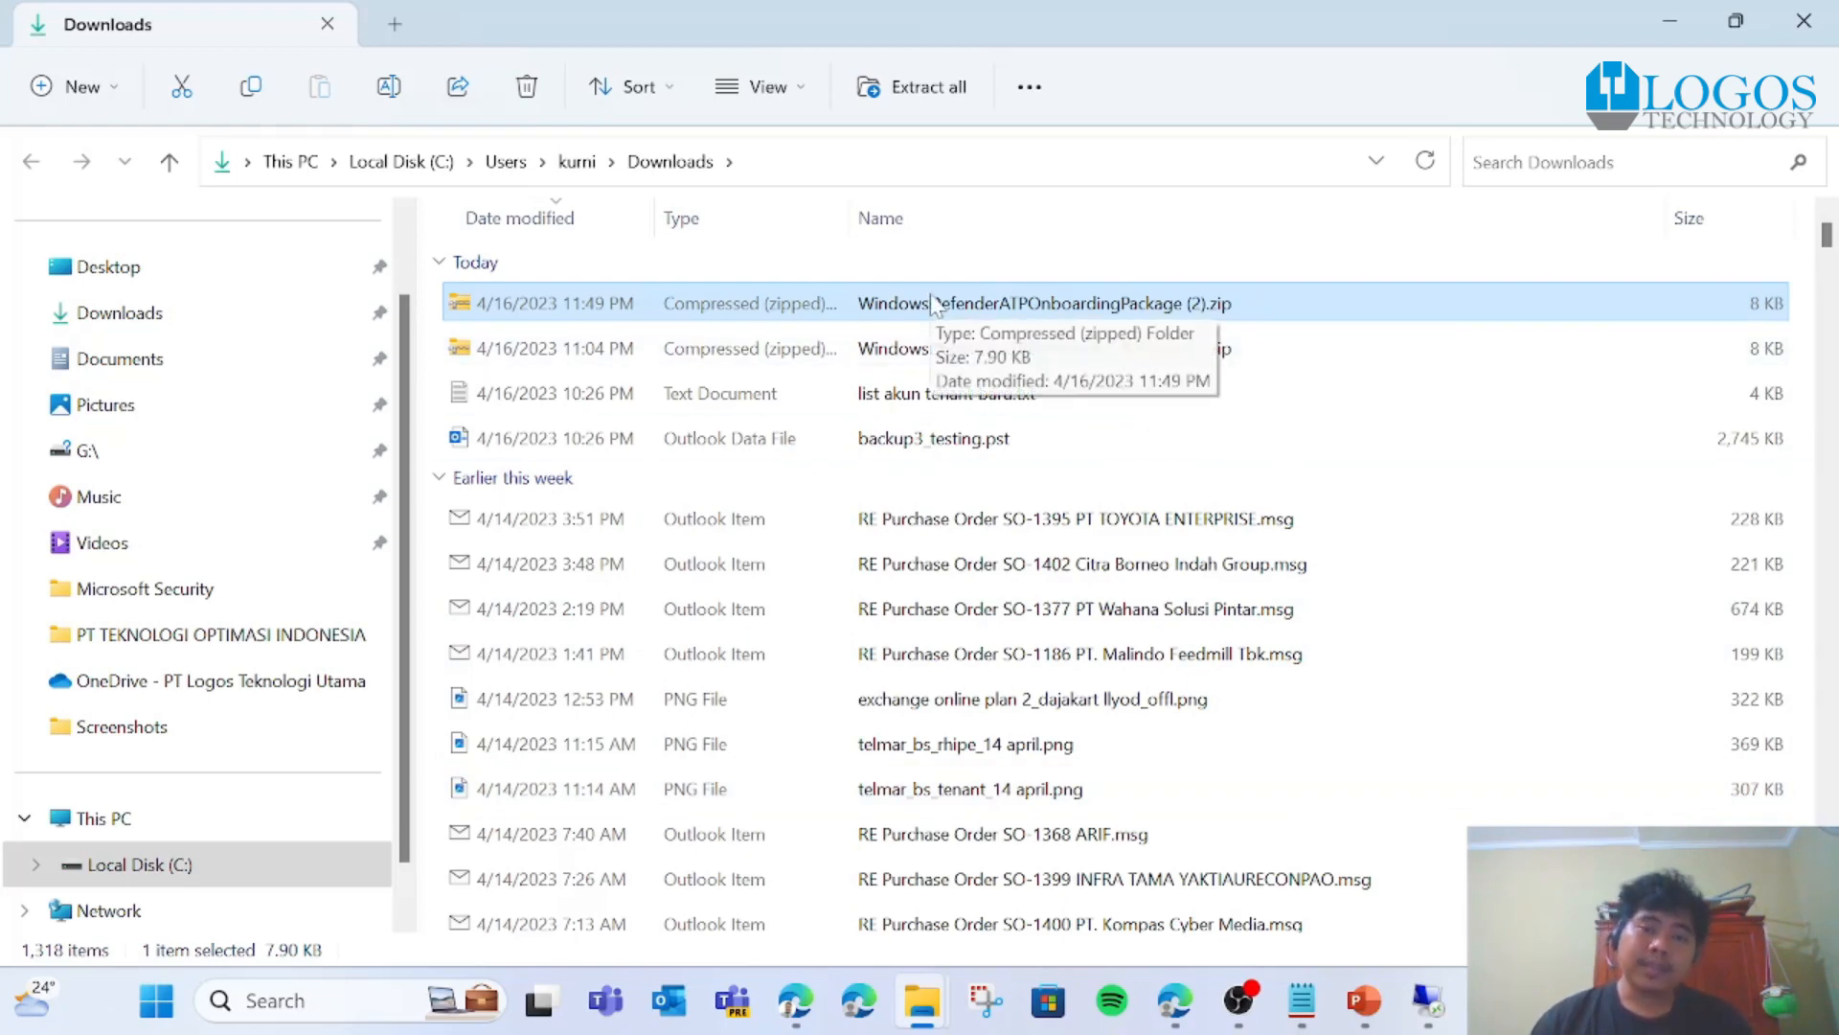
Step: Switch to the remote desktop session and paste the copied onboarding package into its Downloads folder
{"action": "left_click", "coordinate": [1426, 1006]}
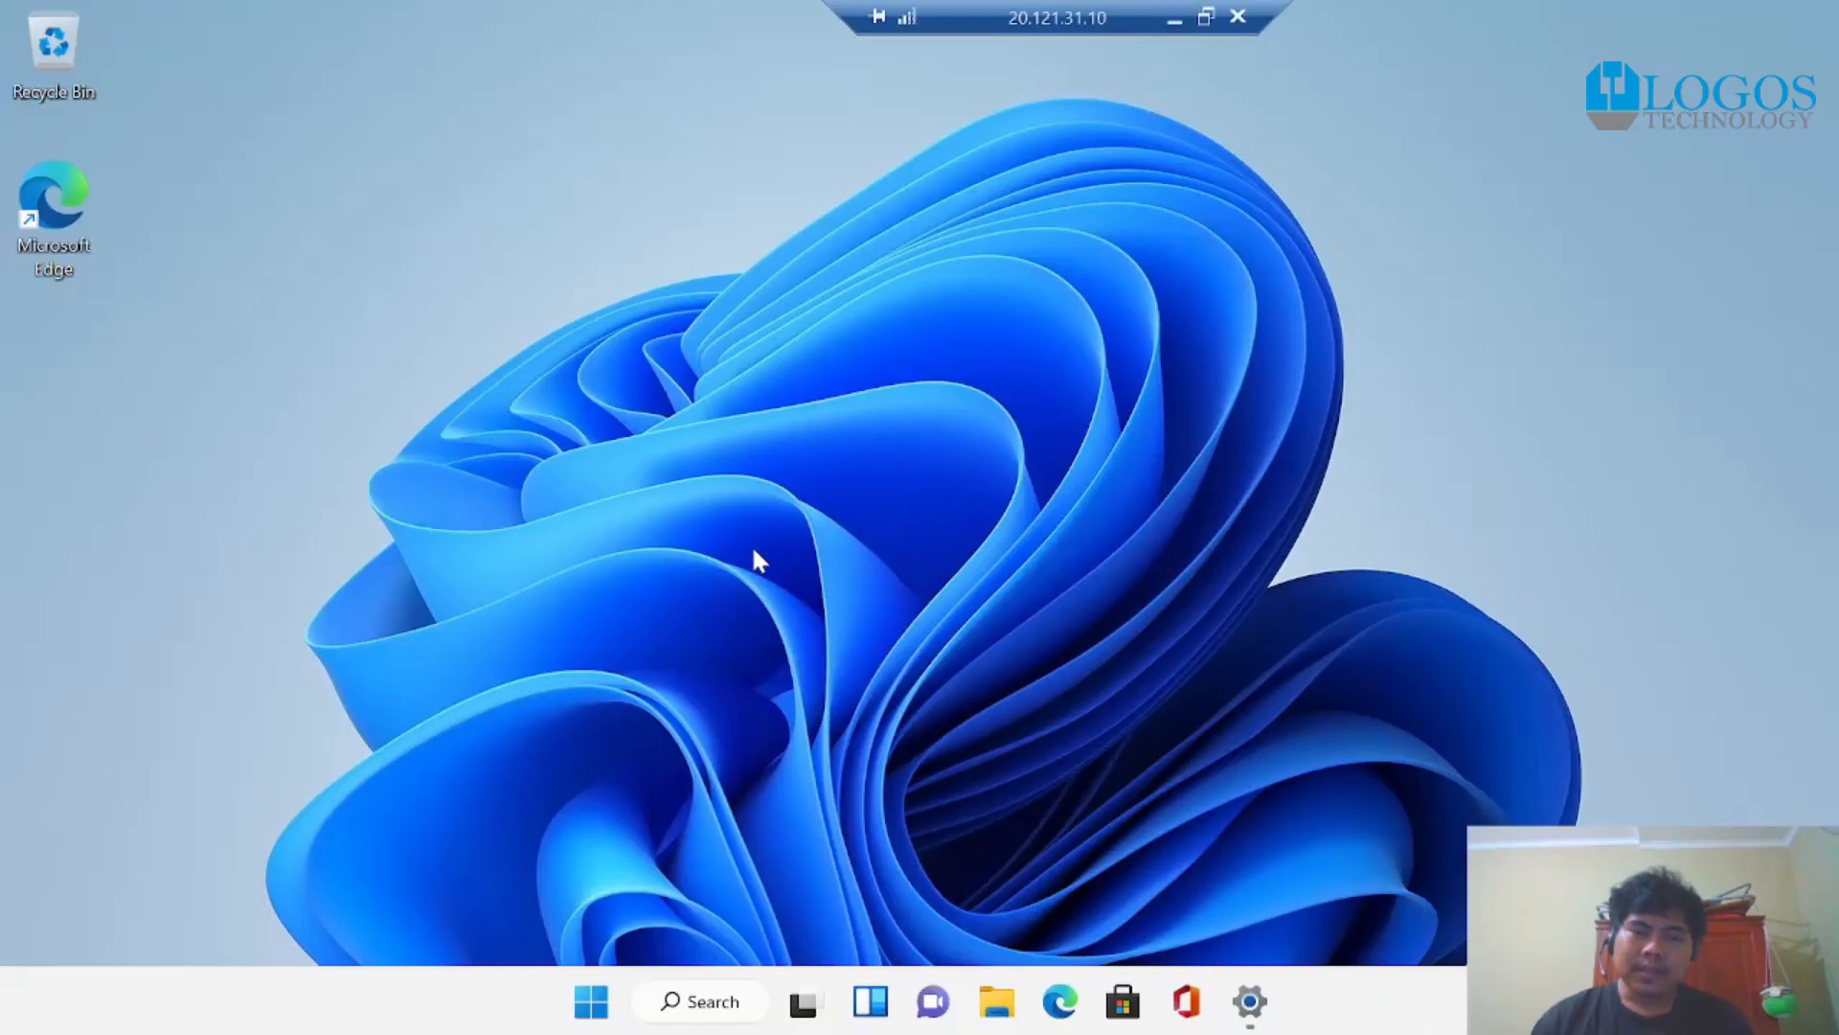
{"action": "left_click", "coordinate": [997, 1006]}
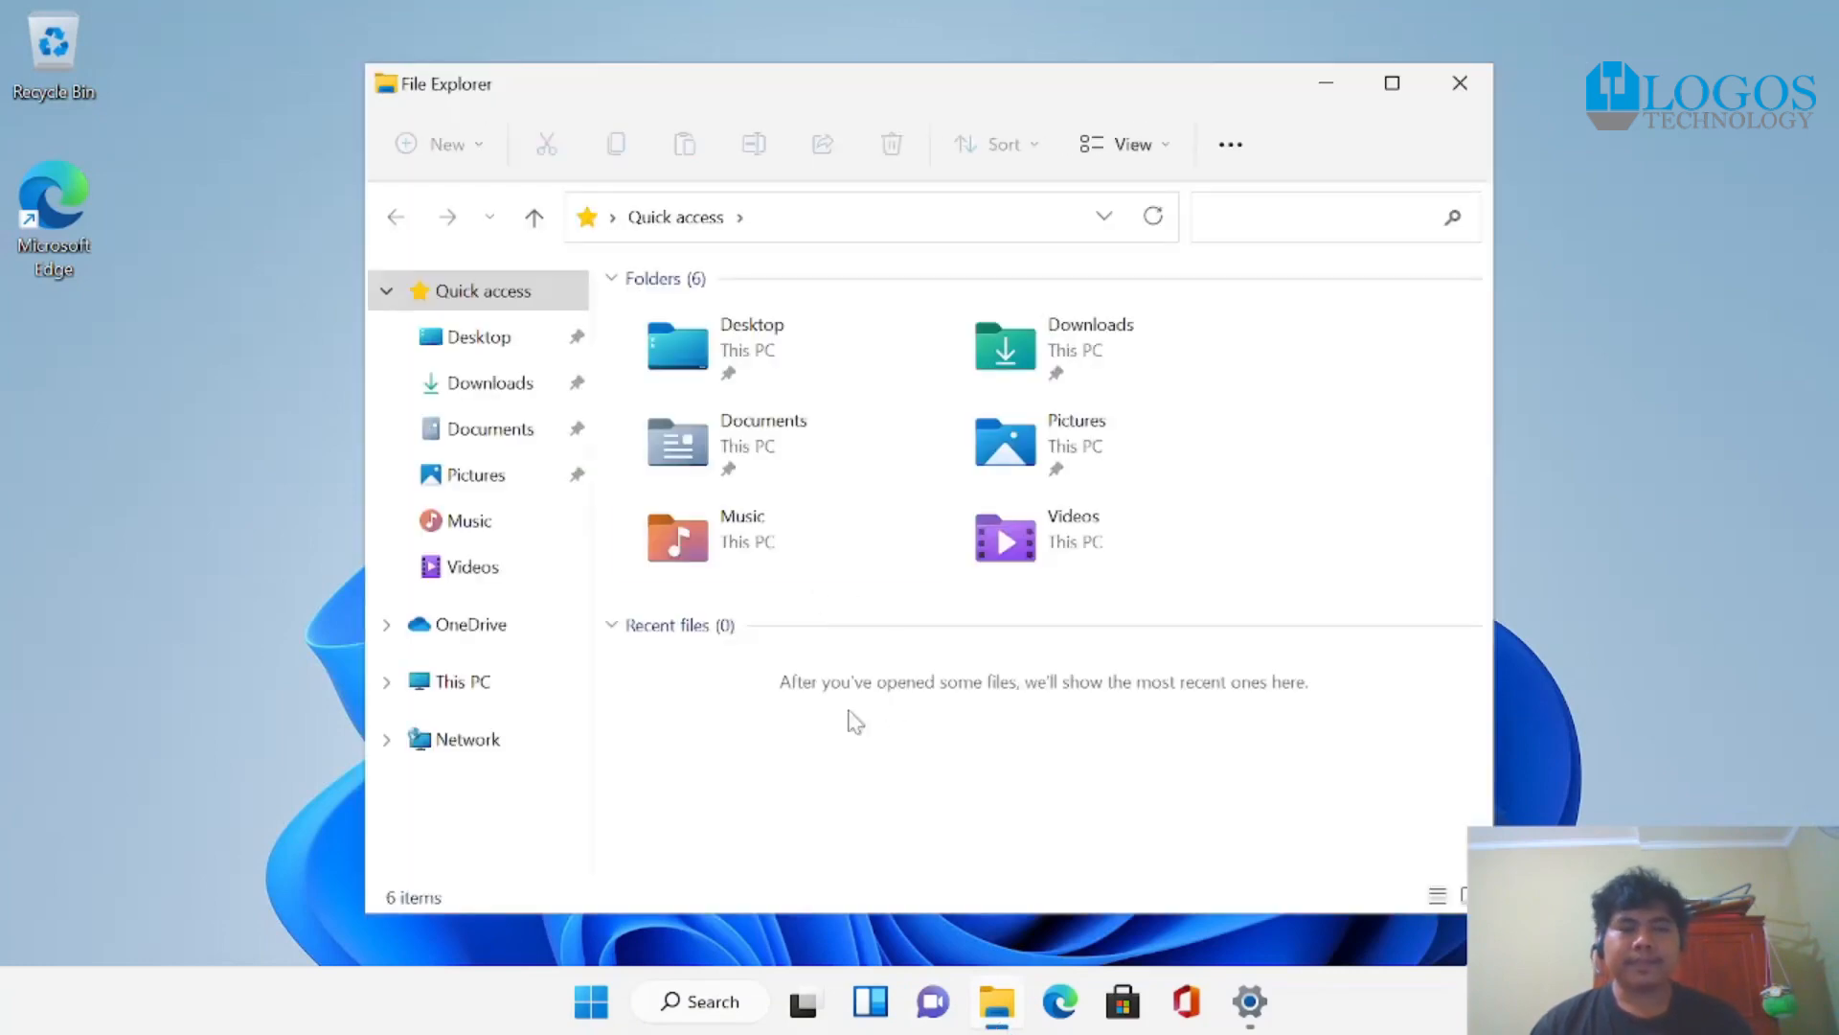
{"action": "left_click", "coordinate": [498, 385]}
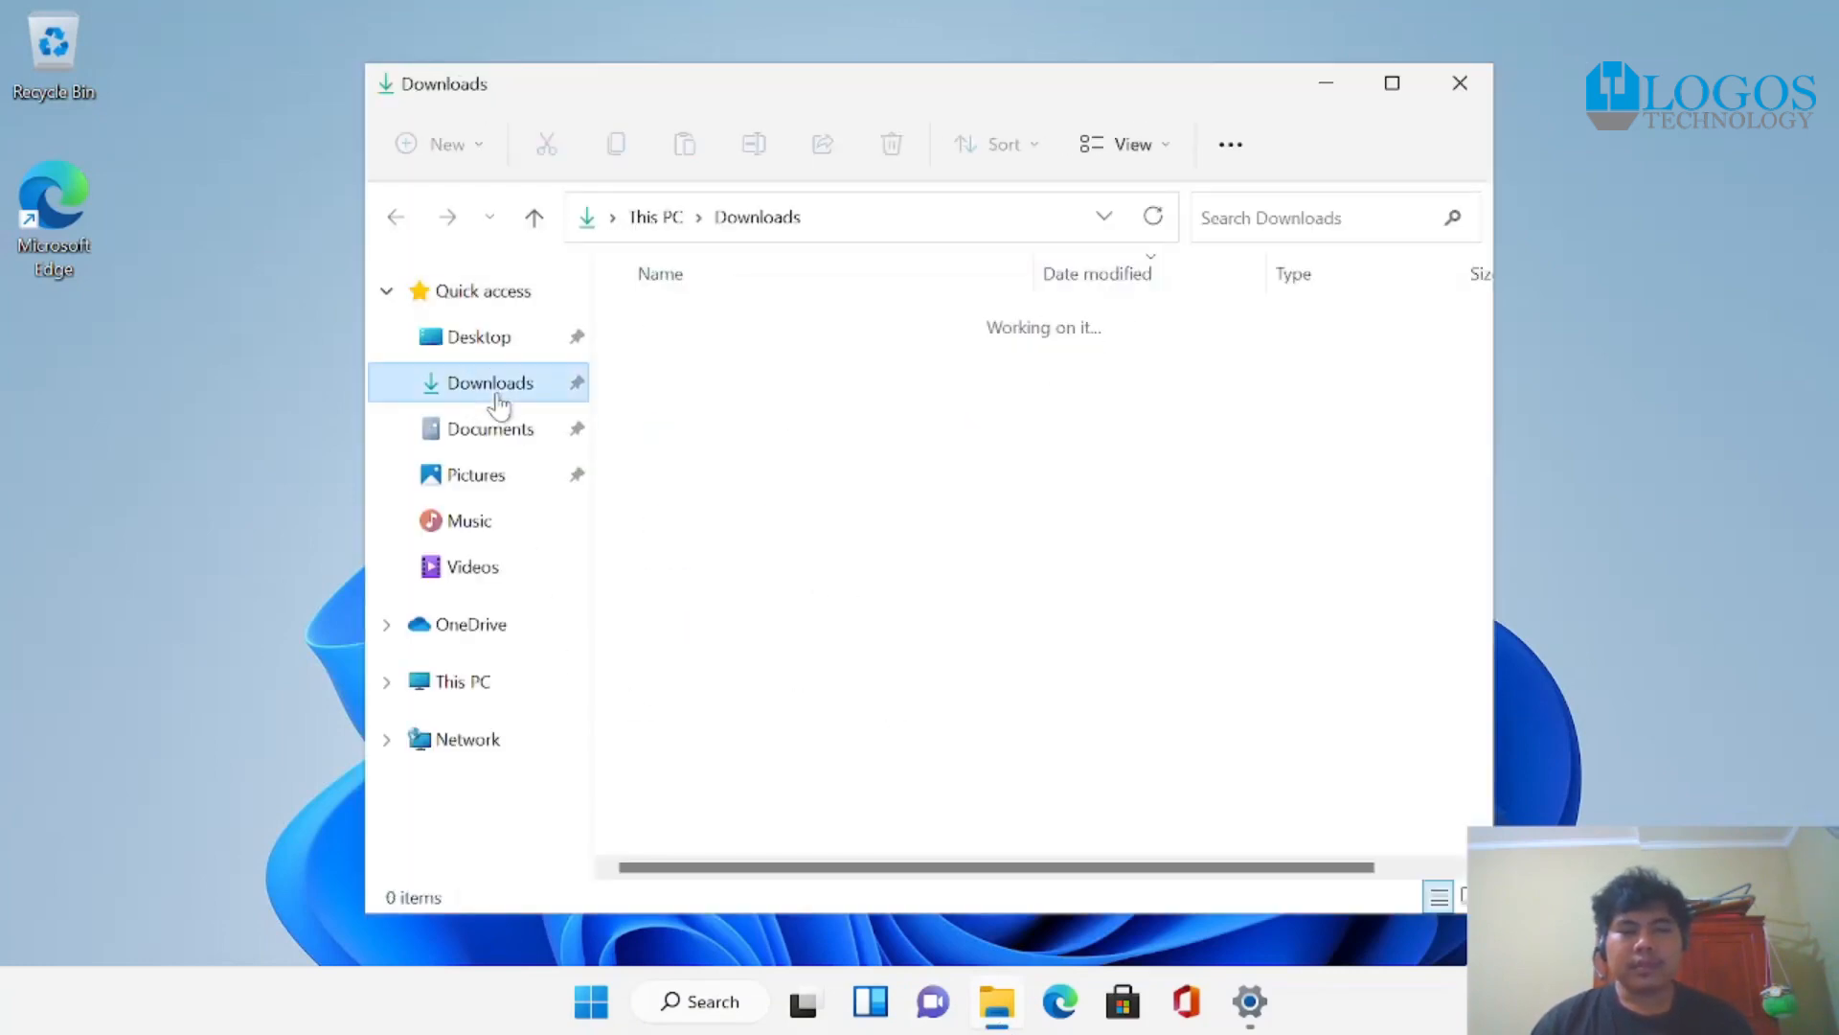
{"action": "left_click", "coordinate": [855, 452]}
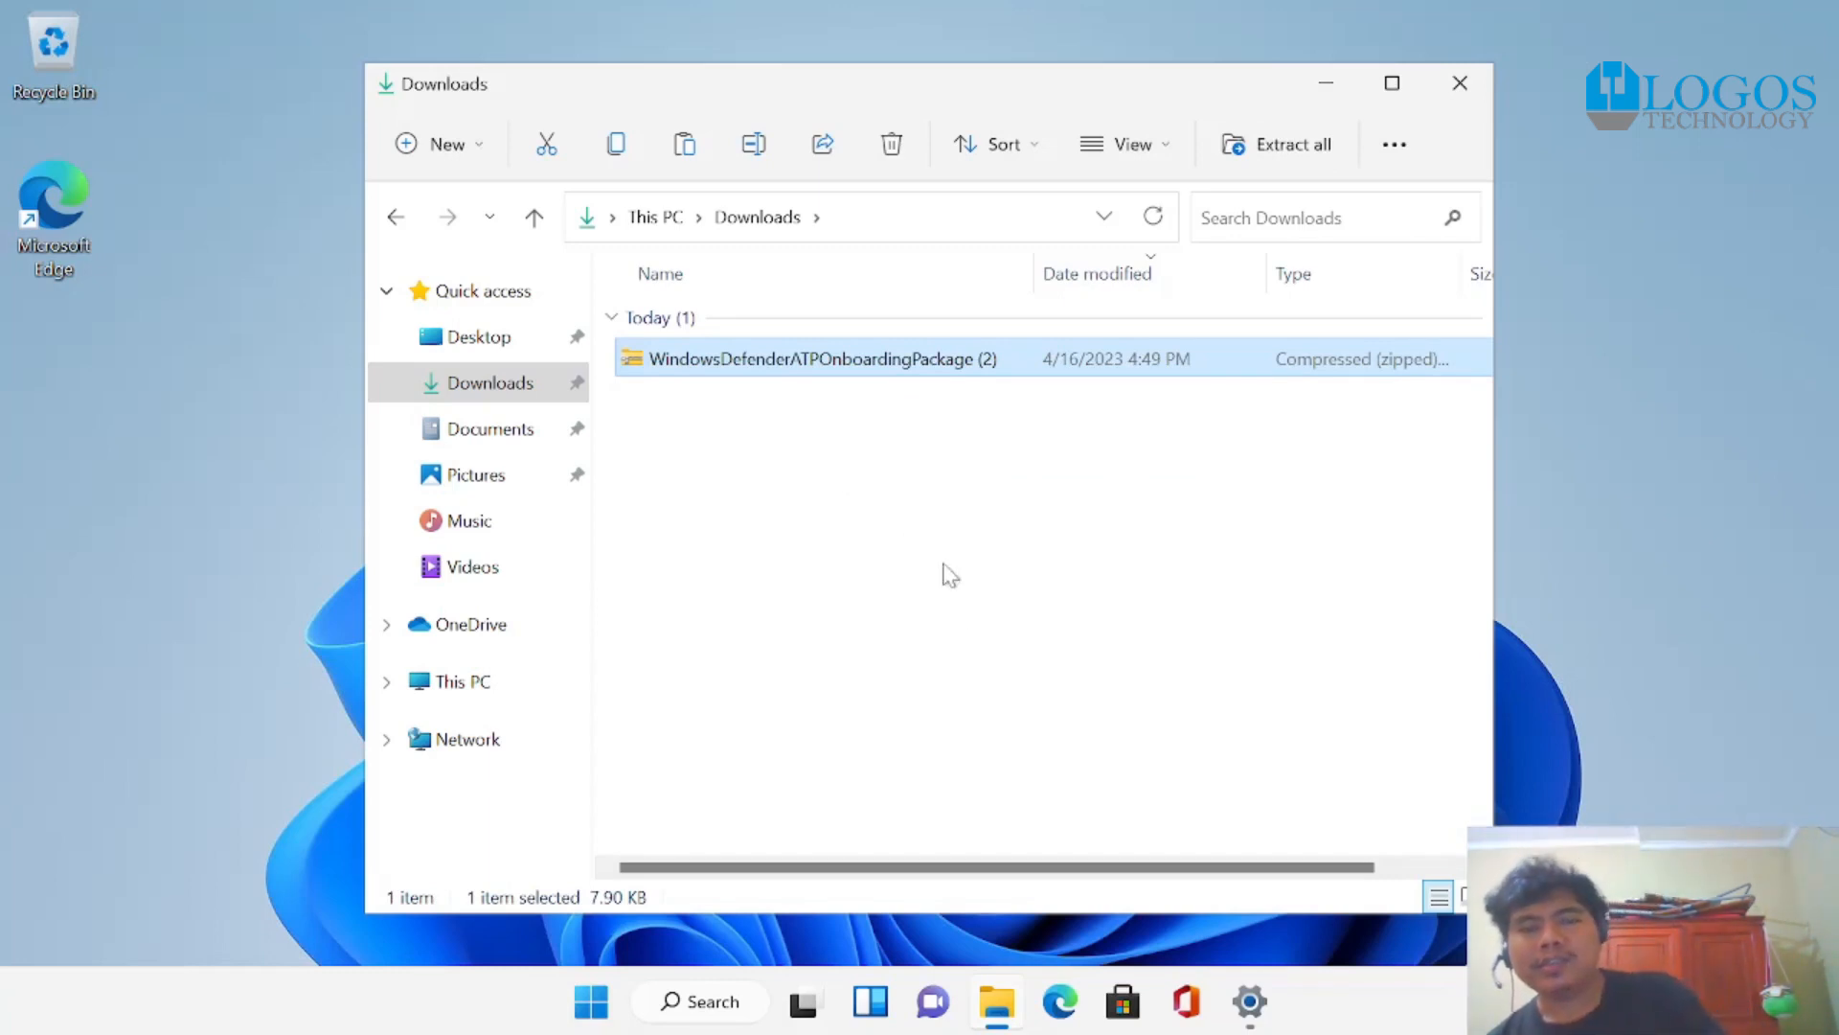
{"action": "left_click", "coordinate": [1320, 78]}
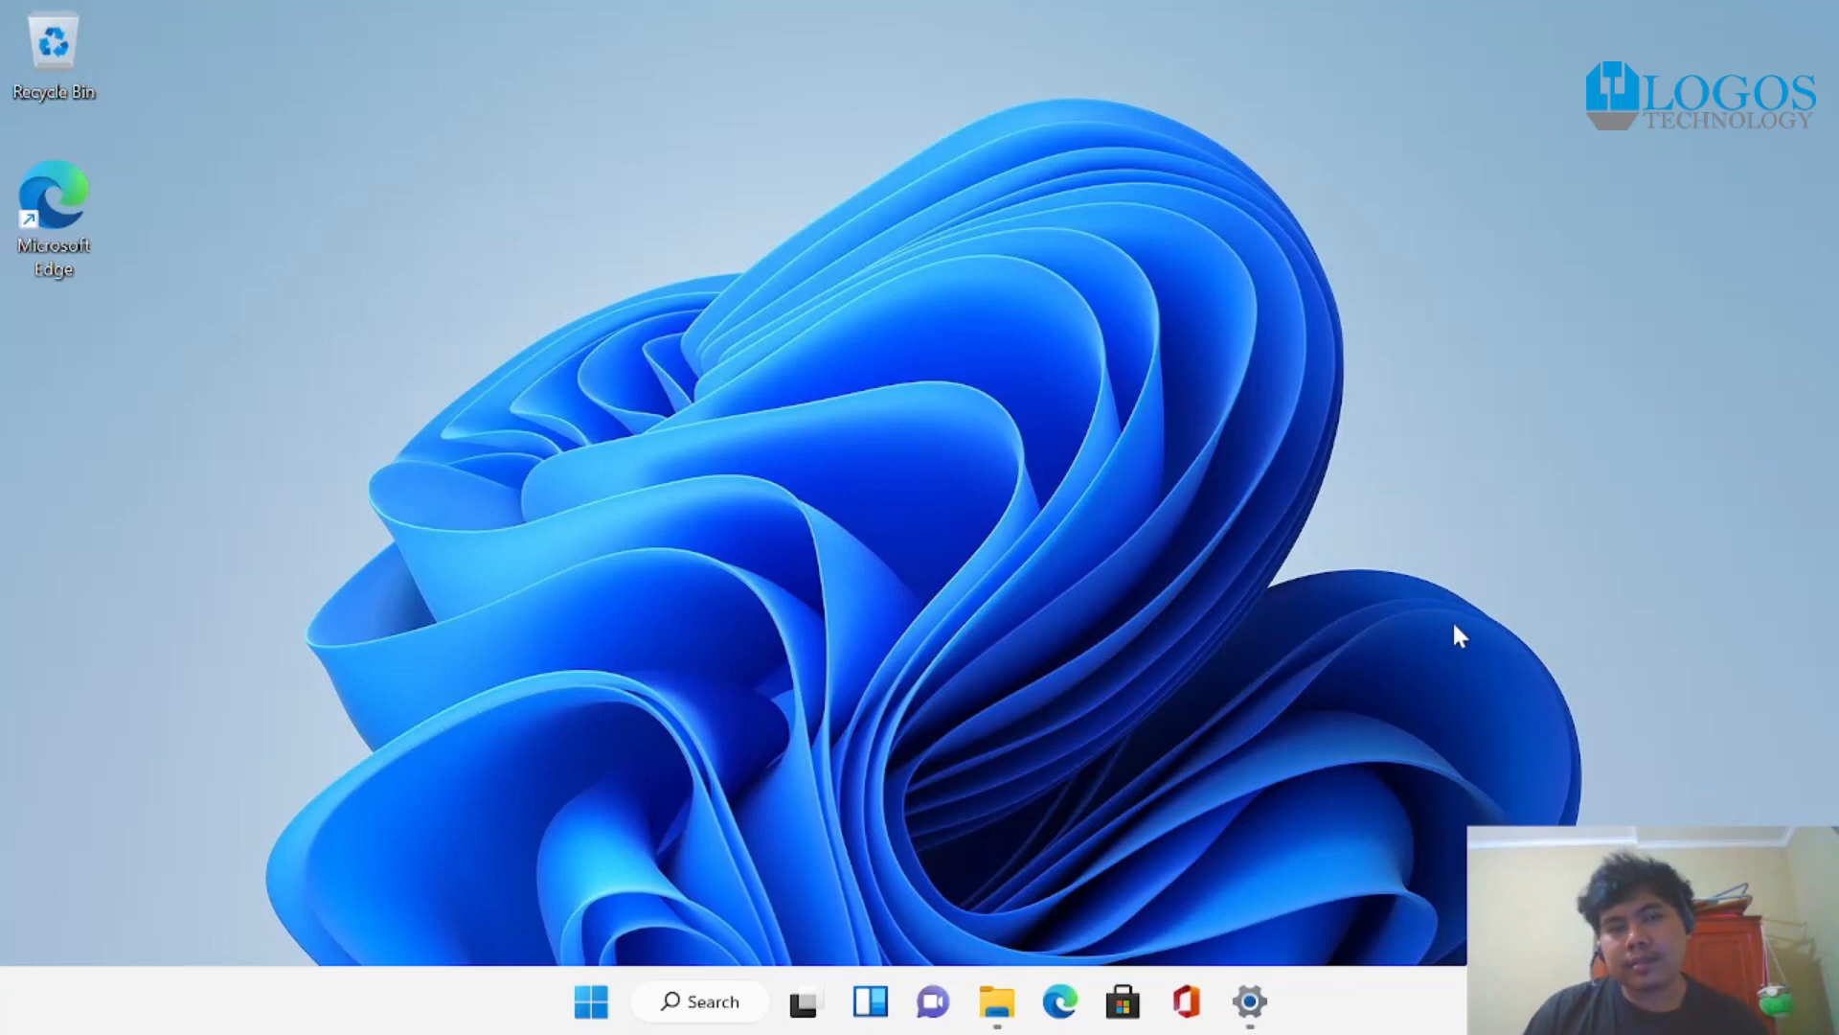
Step: Check the connected work or school account on the remote device's Access work or school settings page
{"action": "left_click", "coordinate": [1254, 1015]}
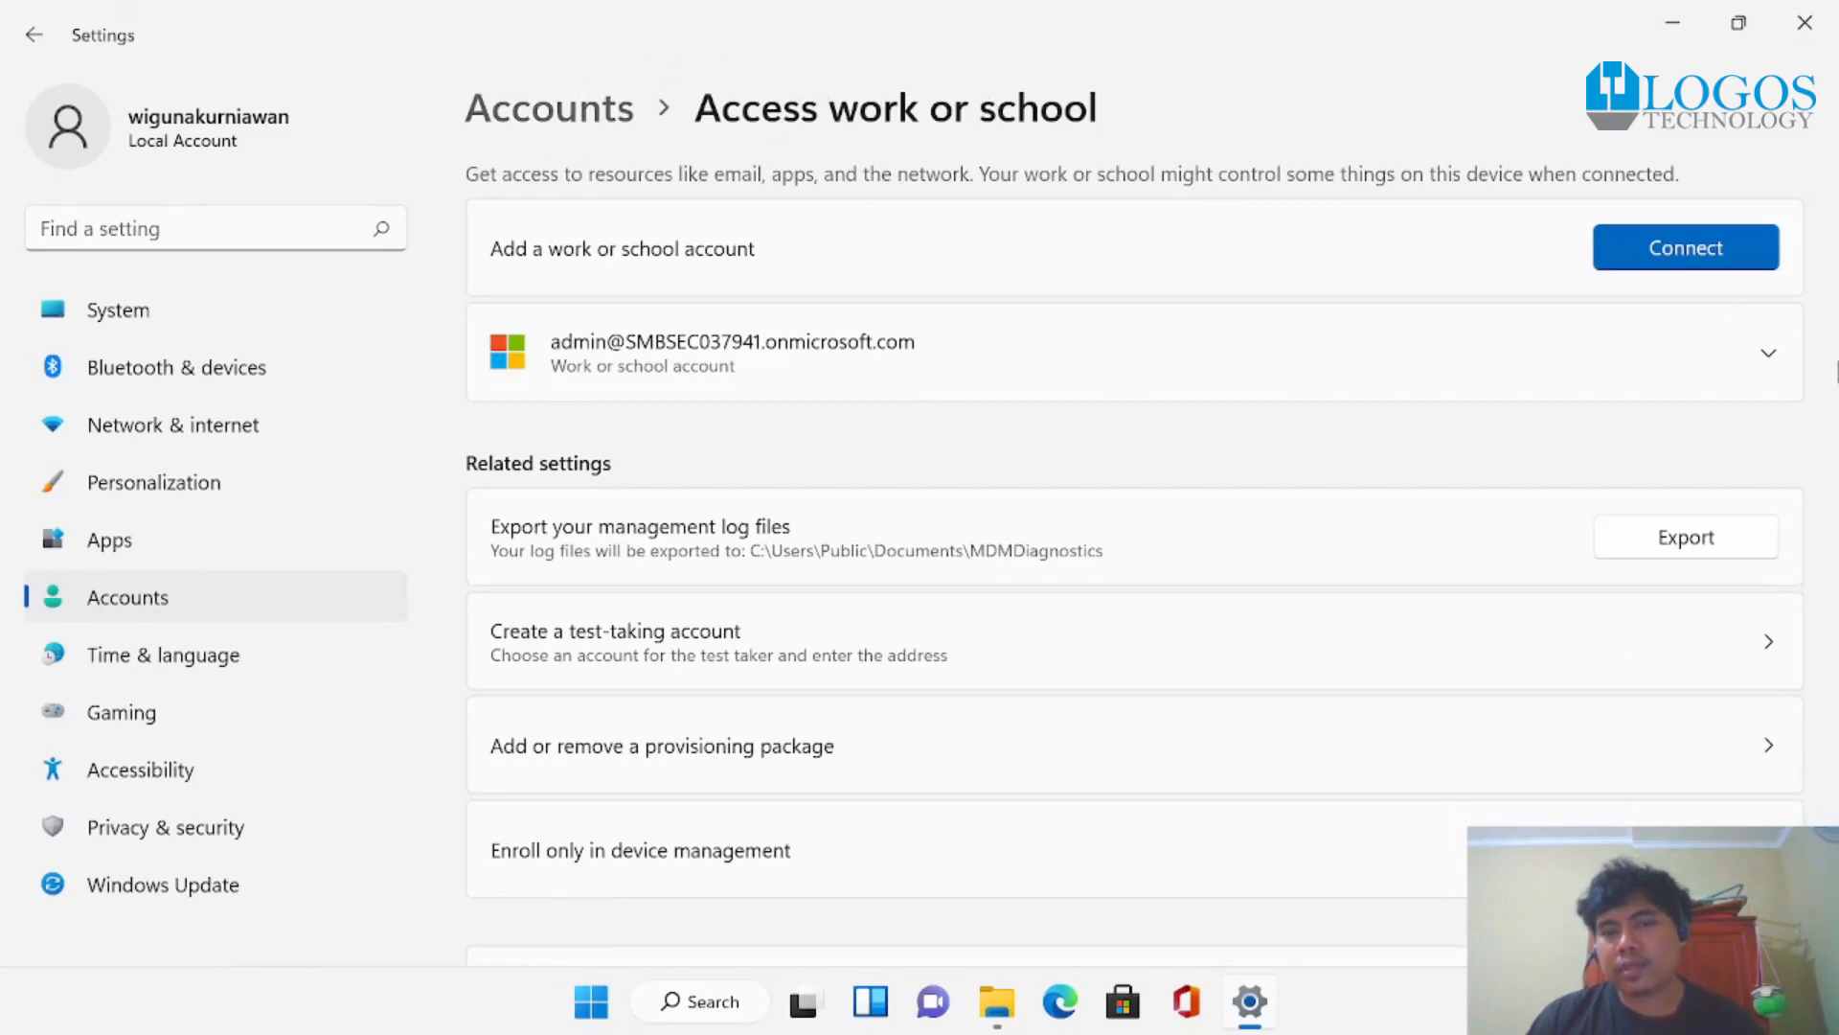
{"action": "left_click", "coordinate": [1785, 374]}
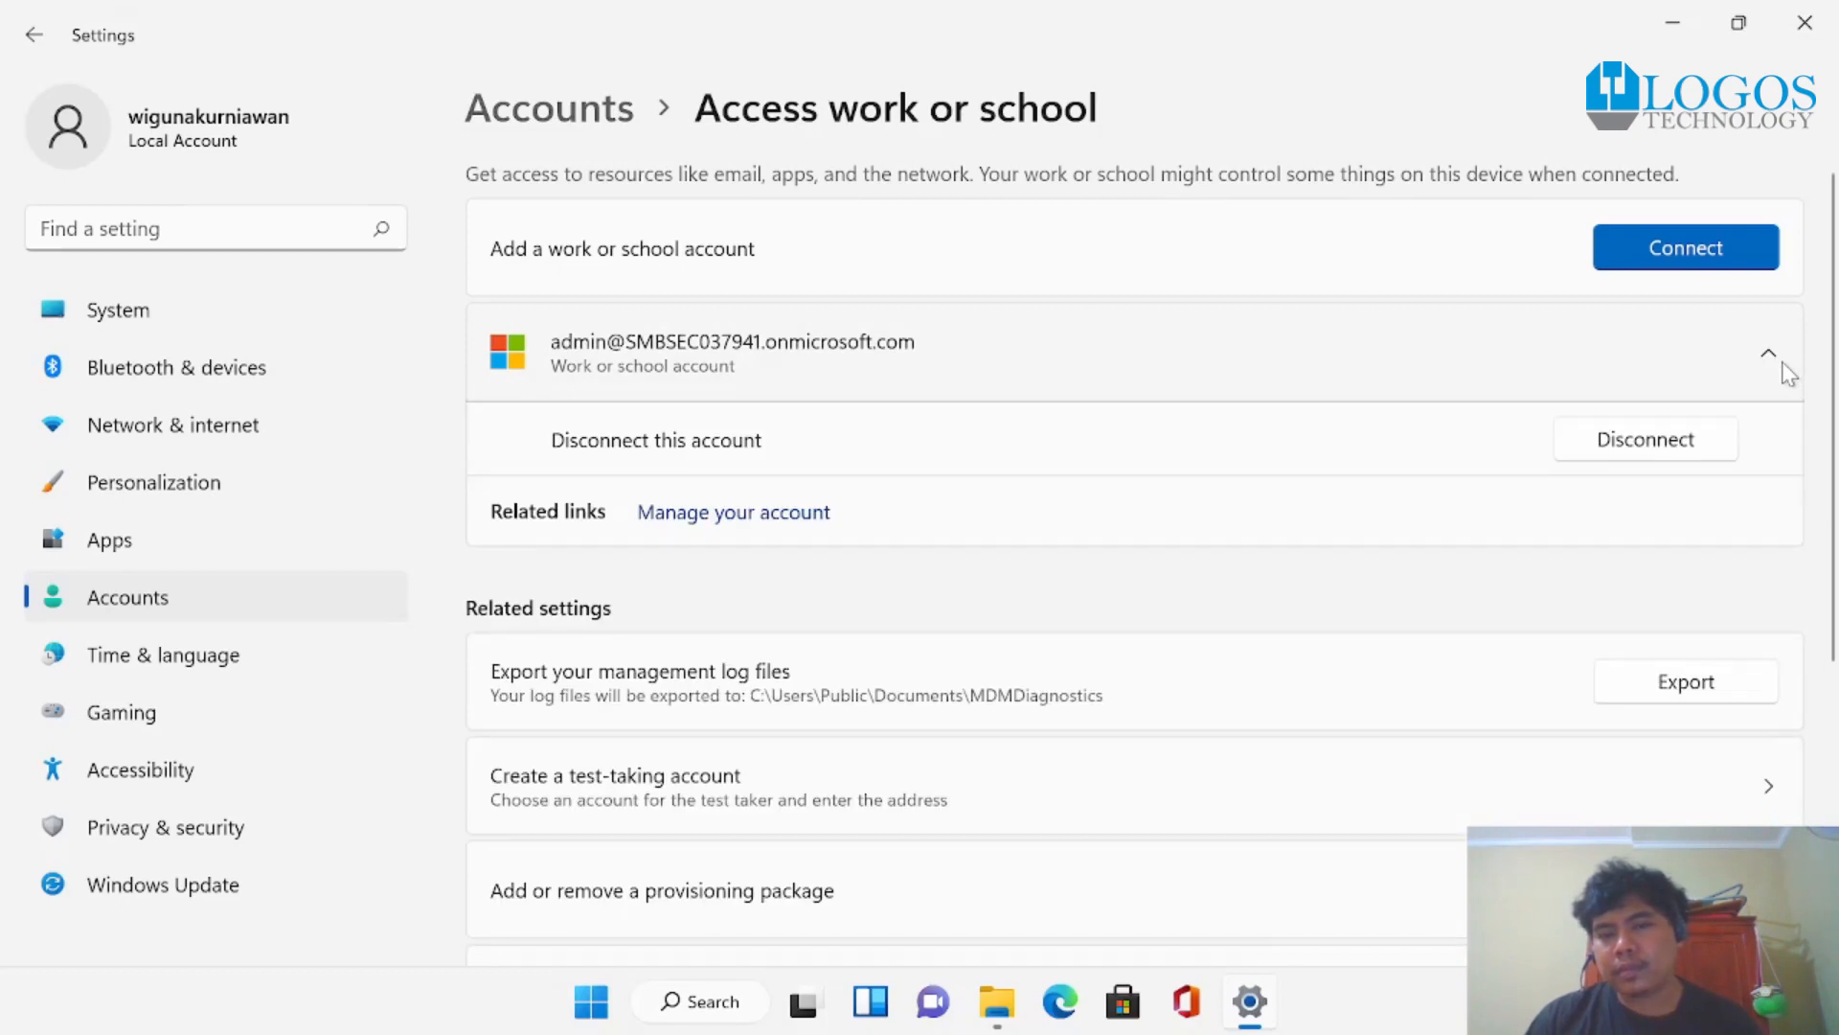
{"action": "left_click", "coordinate": [1786, 373]}
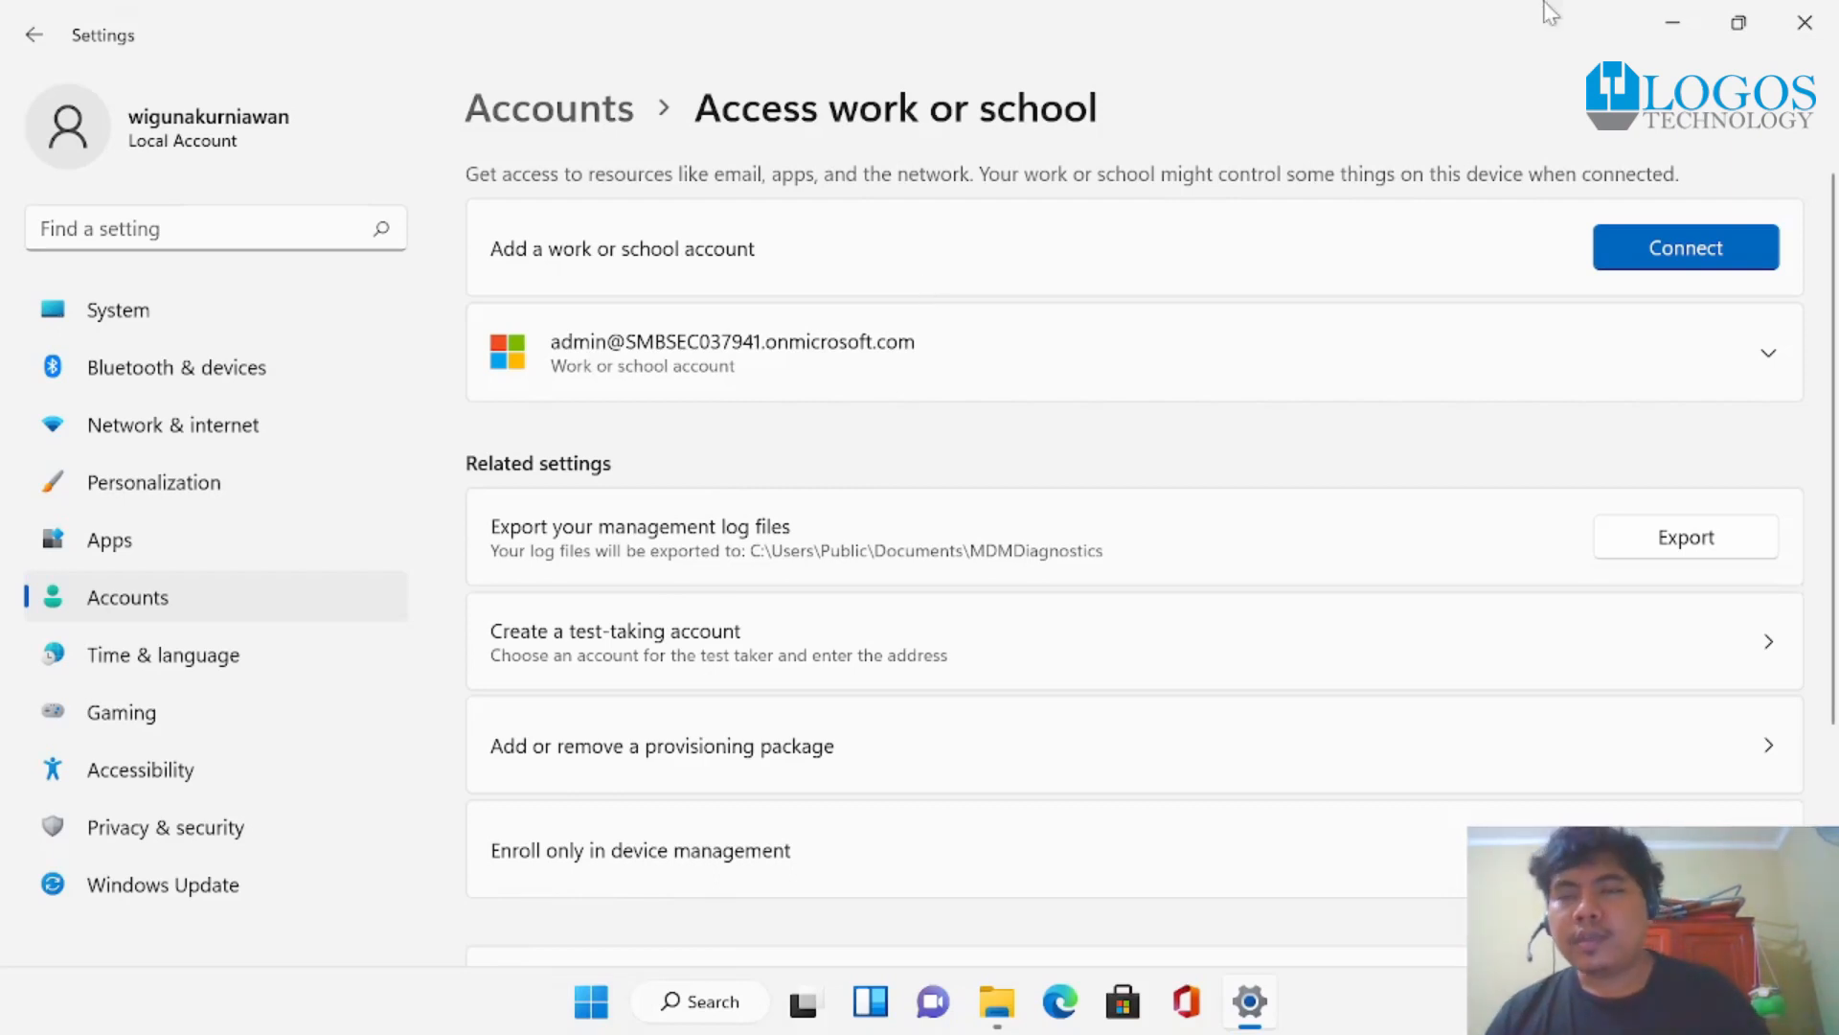
{"action": "left_click", "coordinate": [1673, 26]}
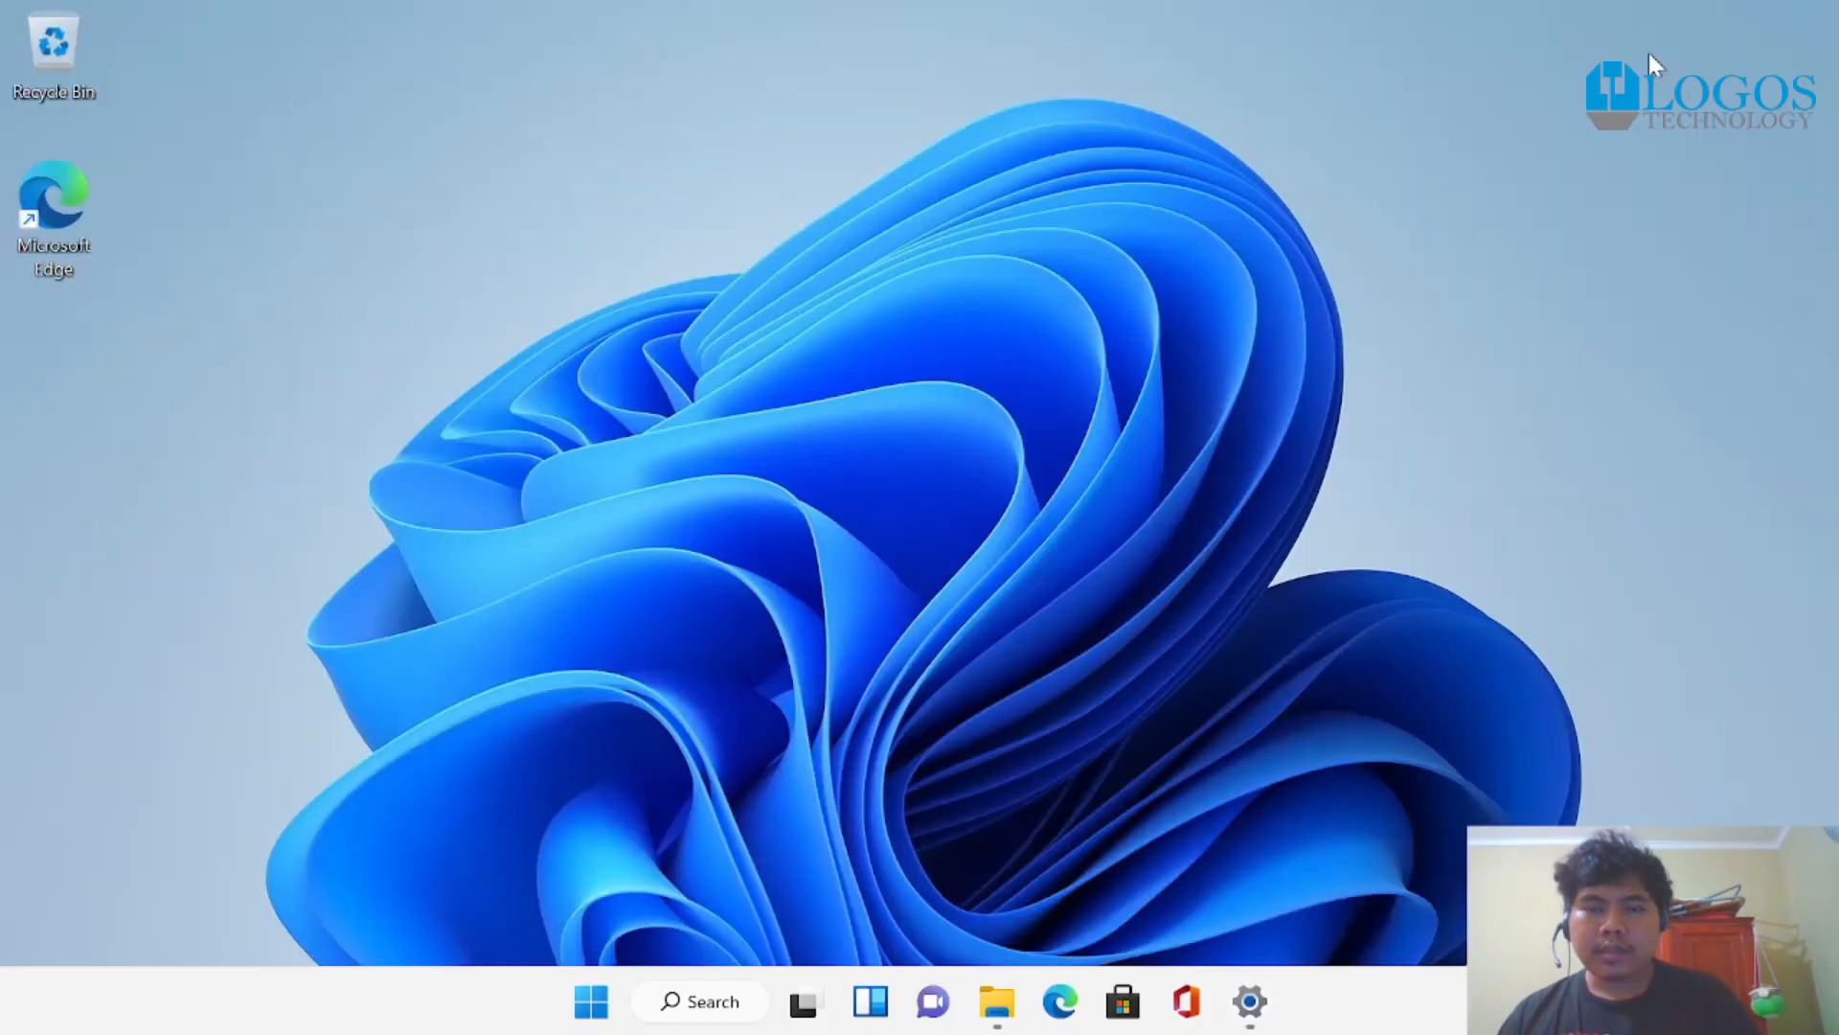
Step: Extract the WindowsDefenderATPOnboardingPackage (2) archive into its default folder in Downloads on the remote device
{"action": "left_click", "coordinate": [999, 1015]}
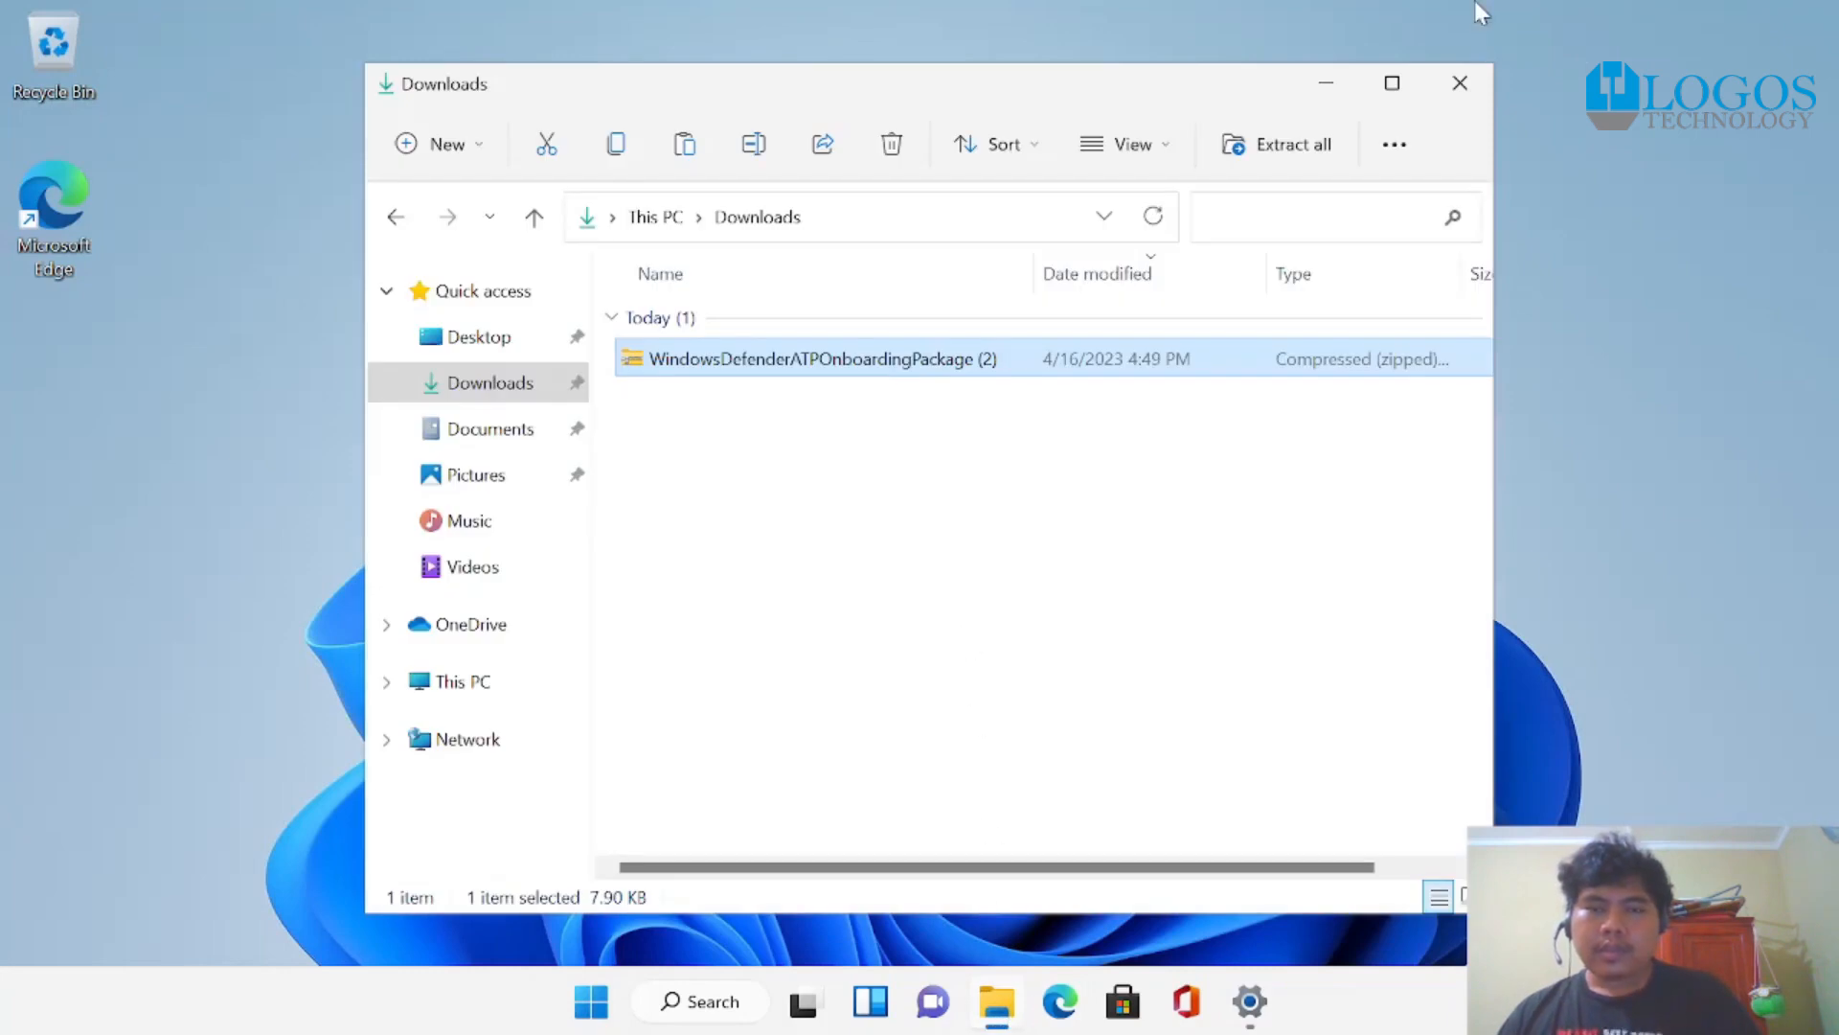
{"action": "left_click", "coordinate": [1392, 84]}
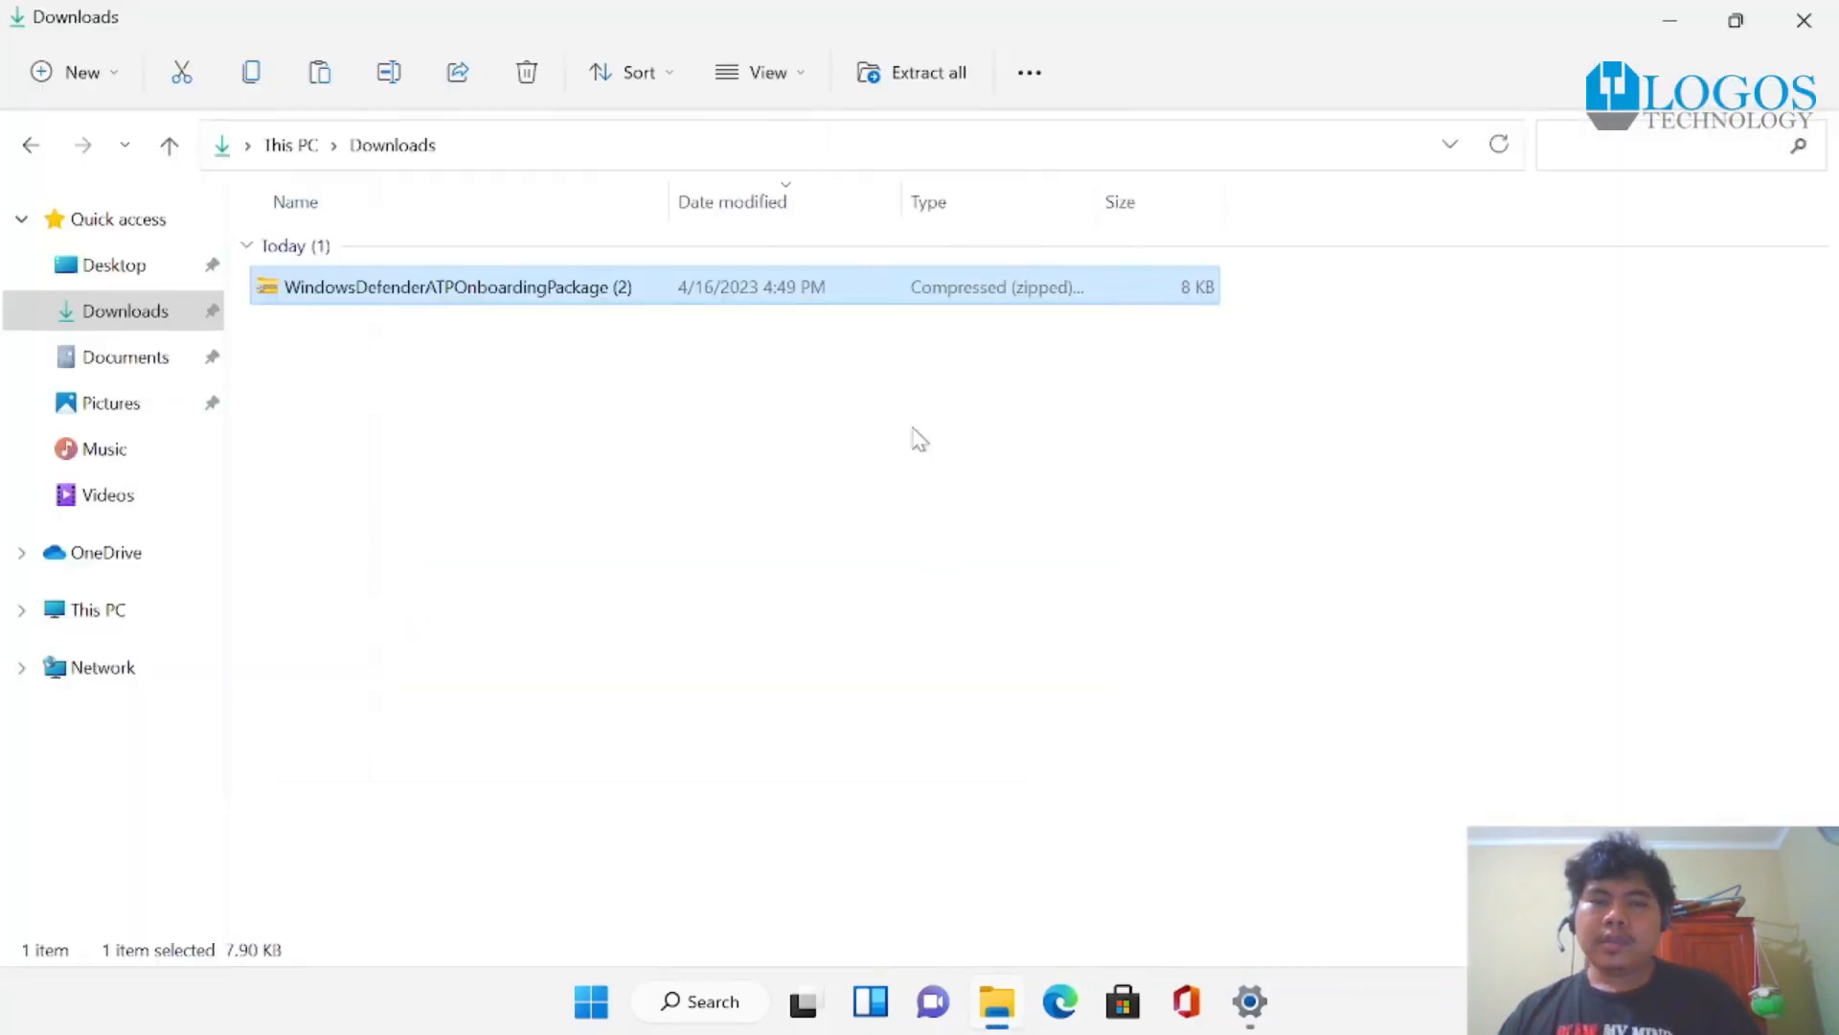
{"action": "right_click", "coordinate": [699, 305]}
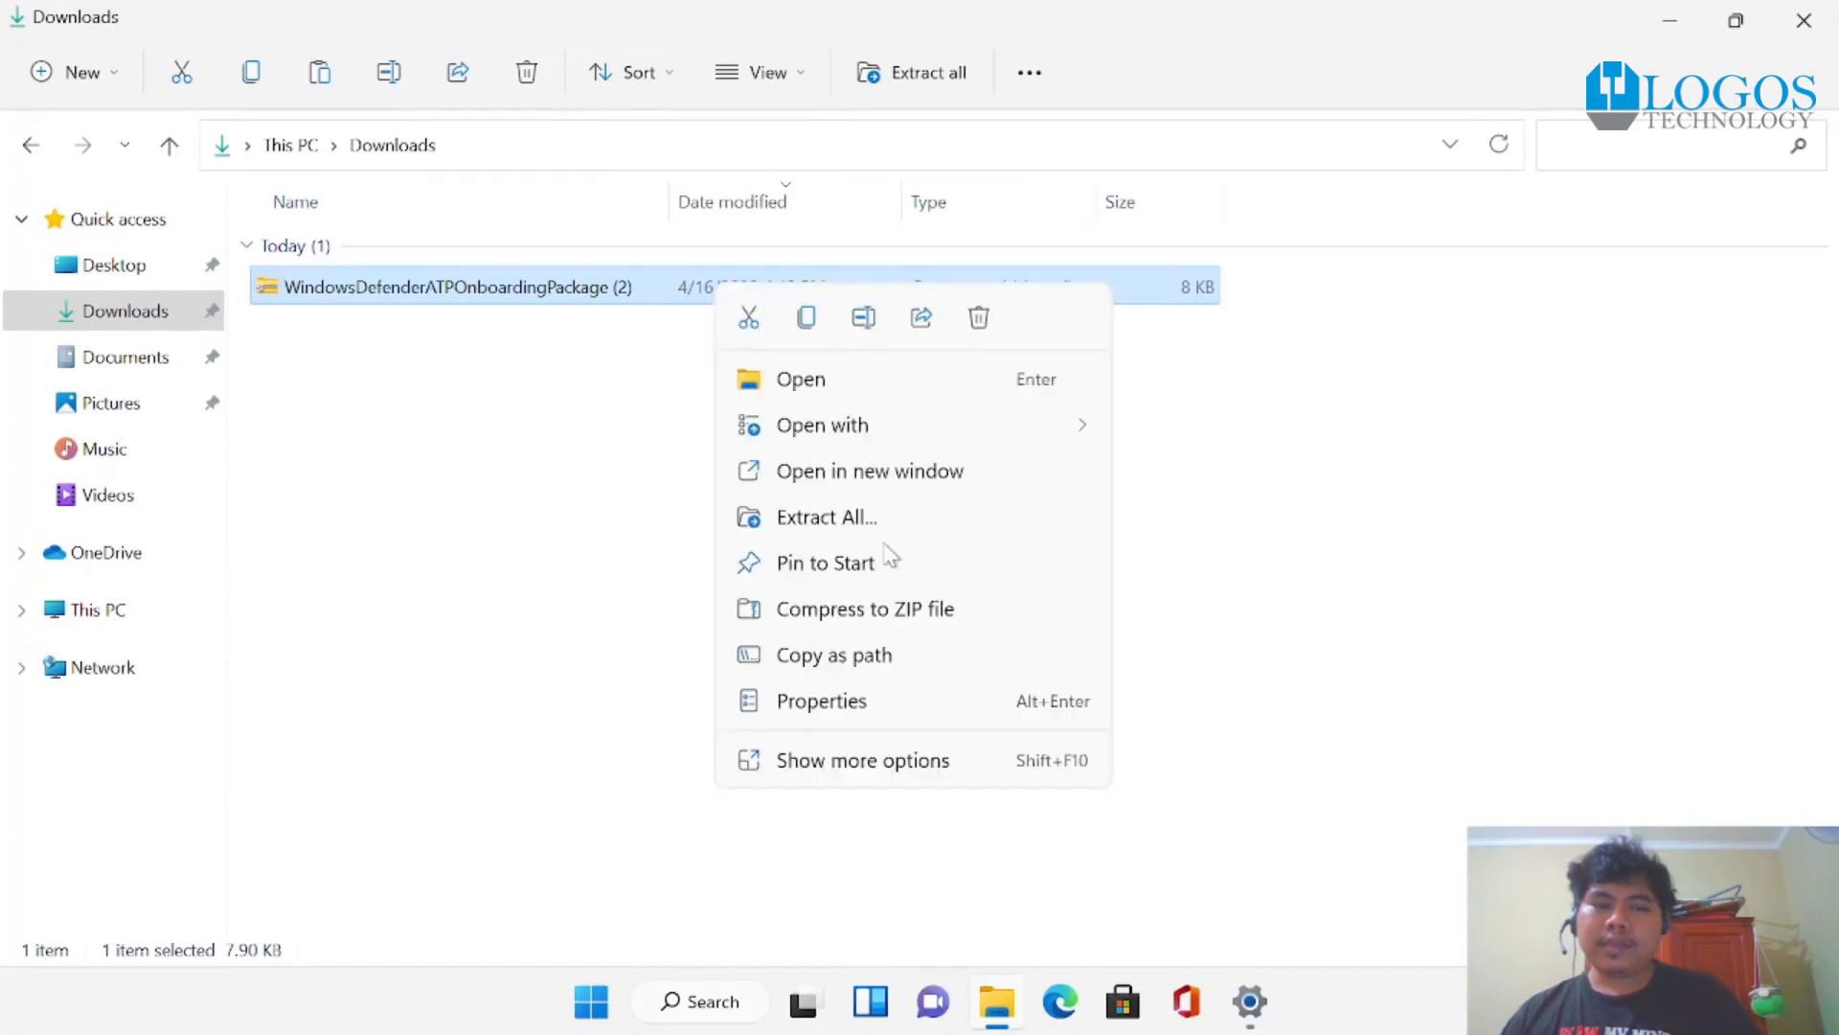
{"action": "left_click", "coordinate": [830, 523]}
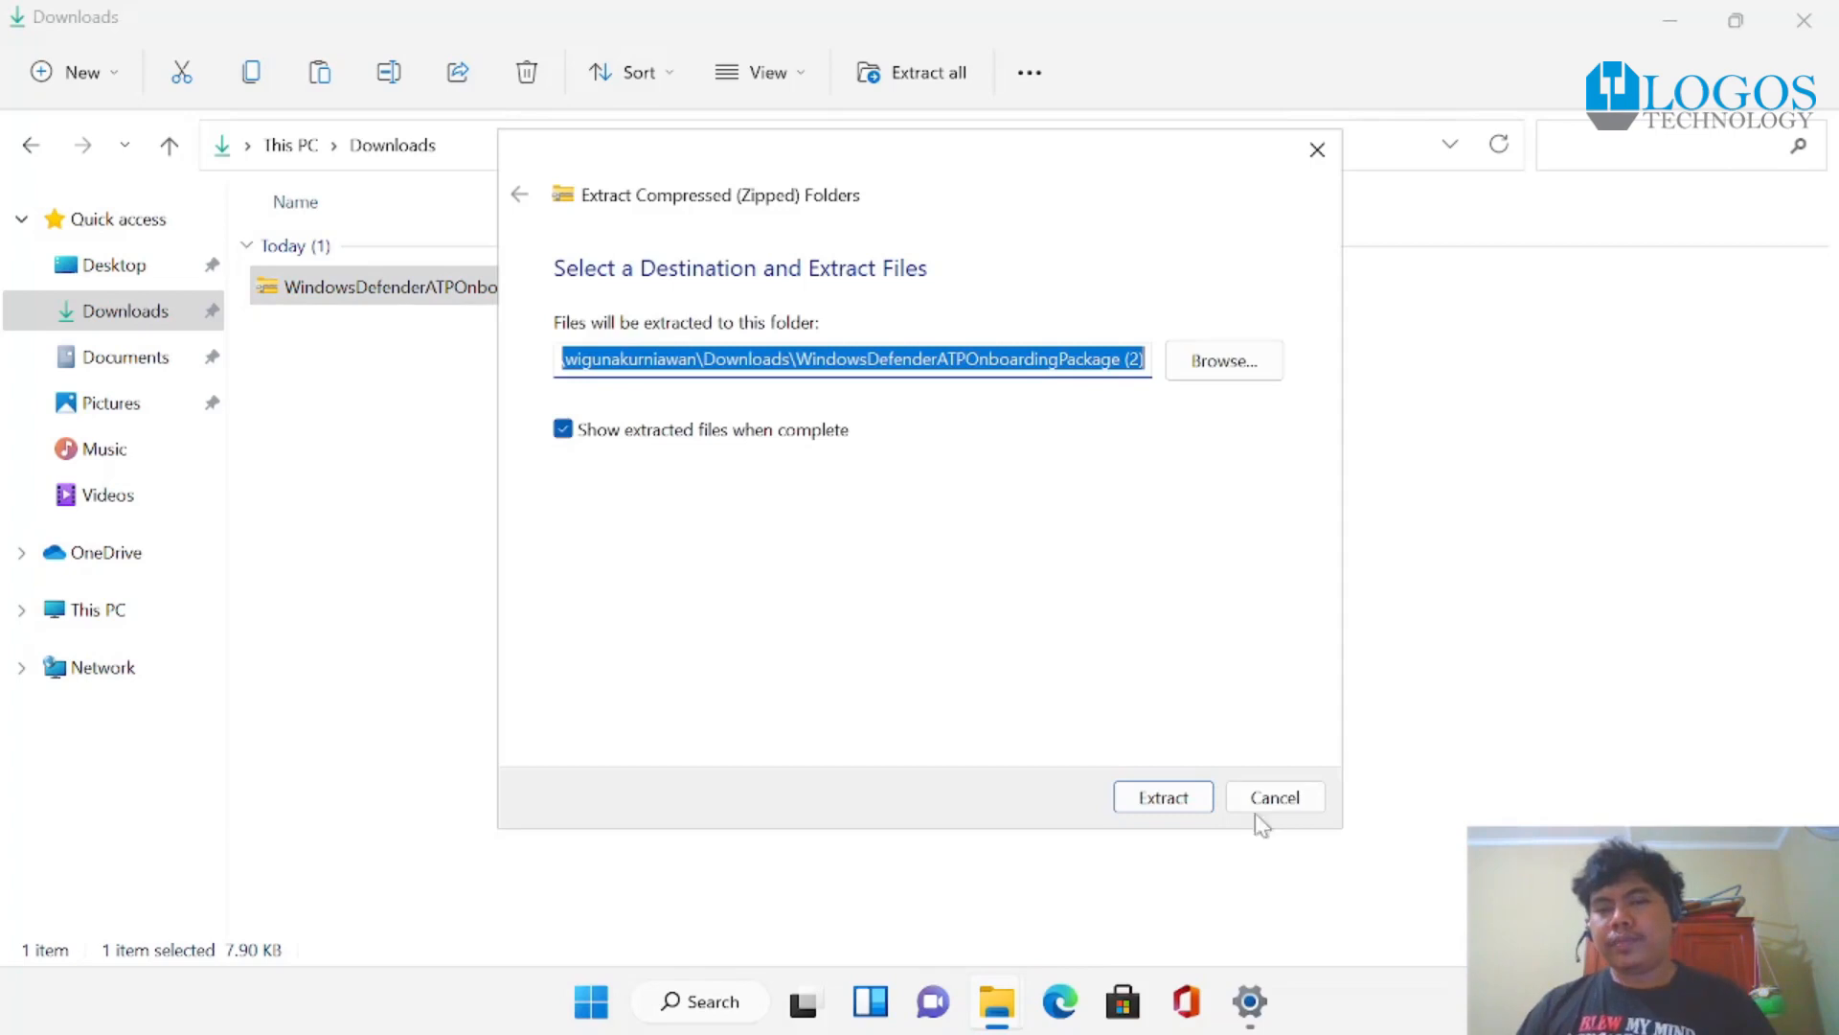
{"action": "left_click", "coordinate": [1176, 803]}
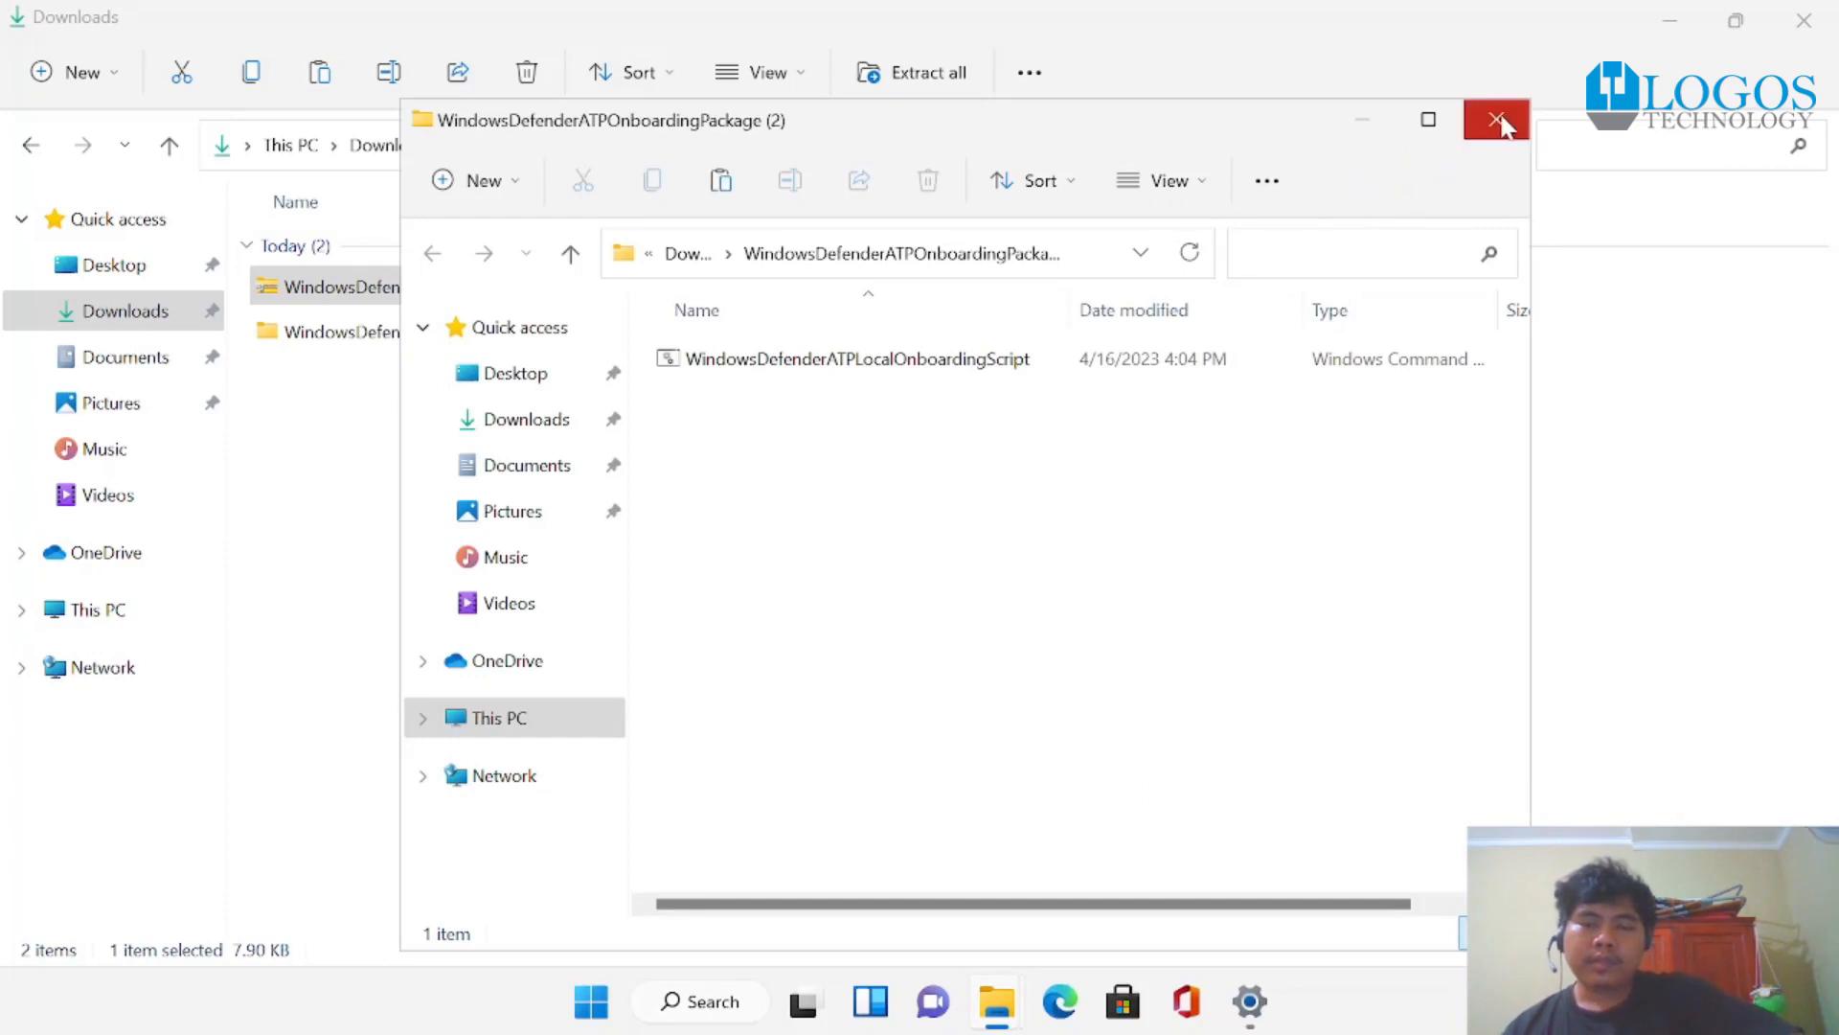
Step: Run the extracted WindowsDefenderATPLocalOnboardingScript as administrator
{"action": "left_click", "coordinate": [1427, 119]}
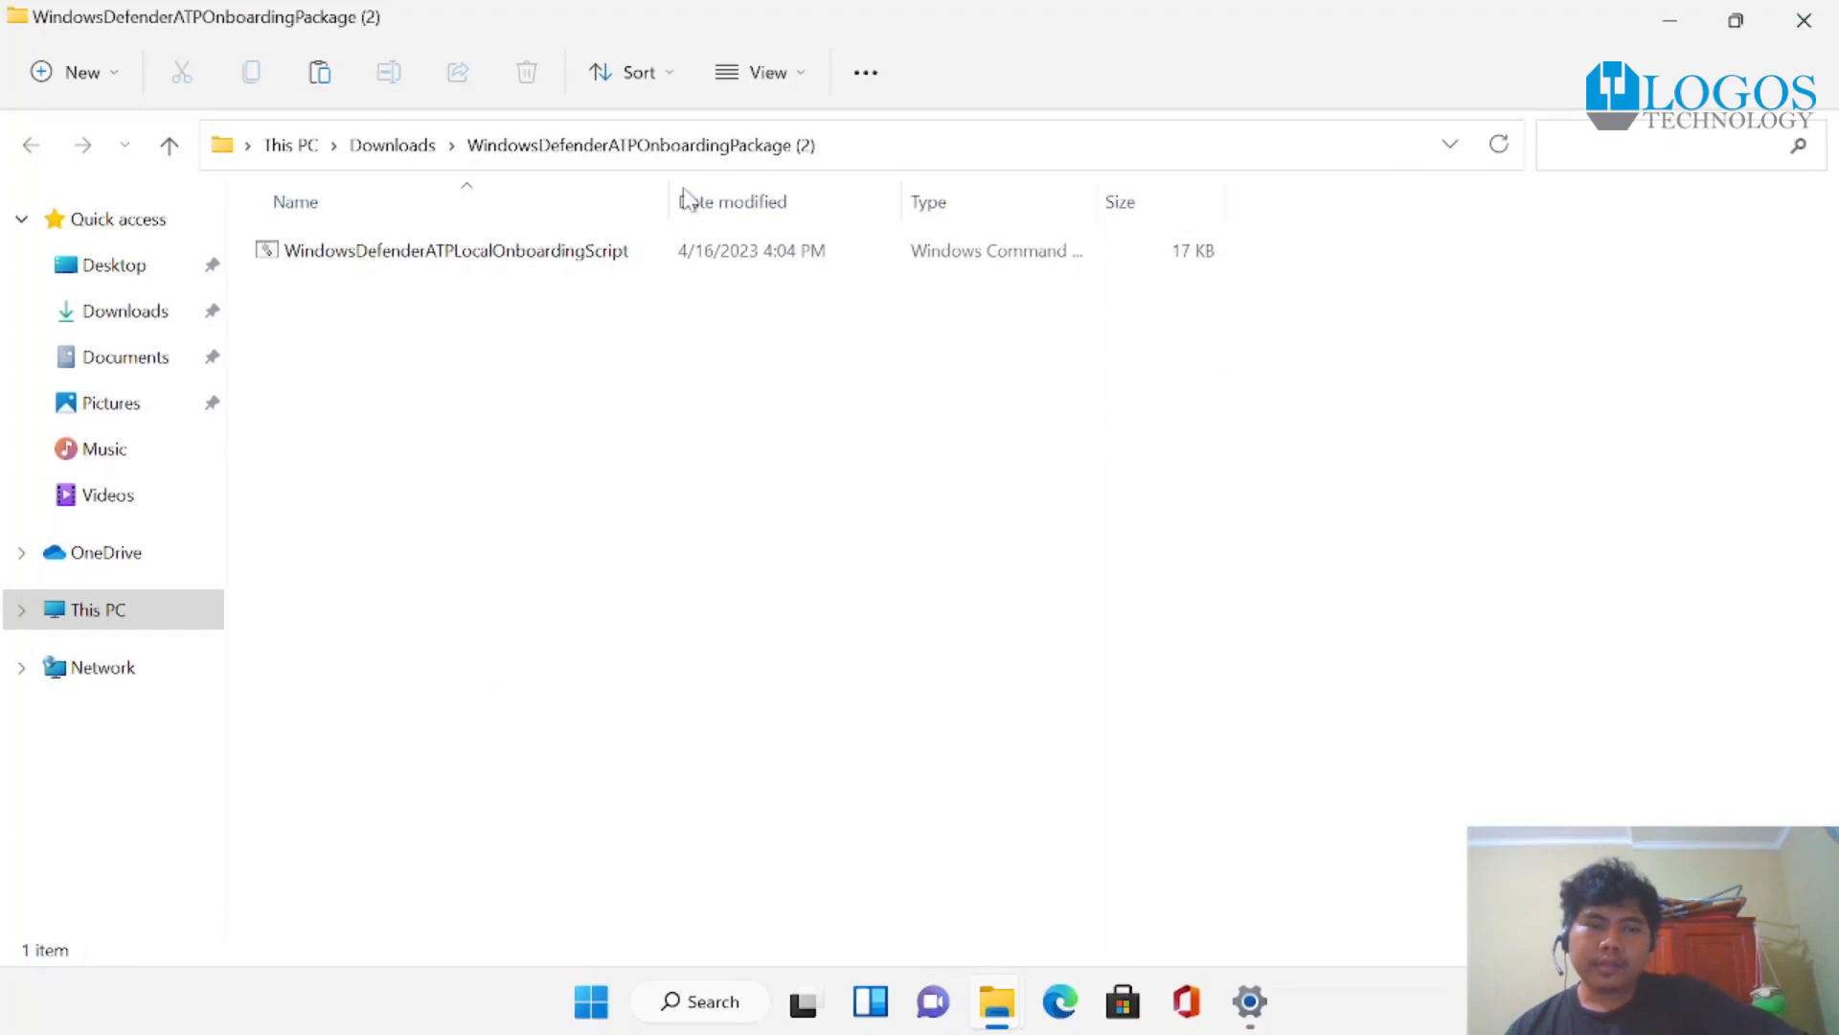
{"action": "left_click_drag", "start_coordinate": [670, 198], "coordinate": [758, 201]}
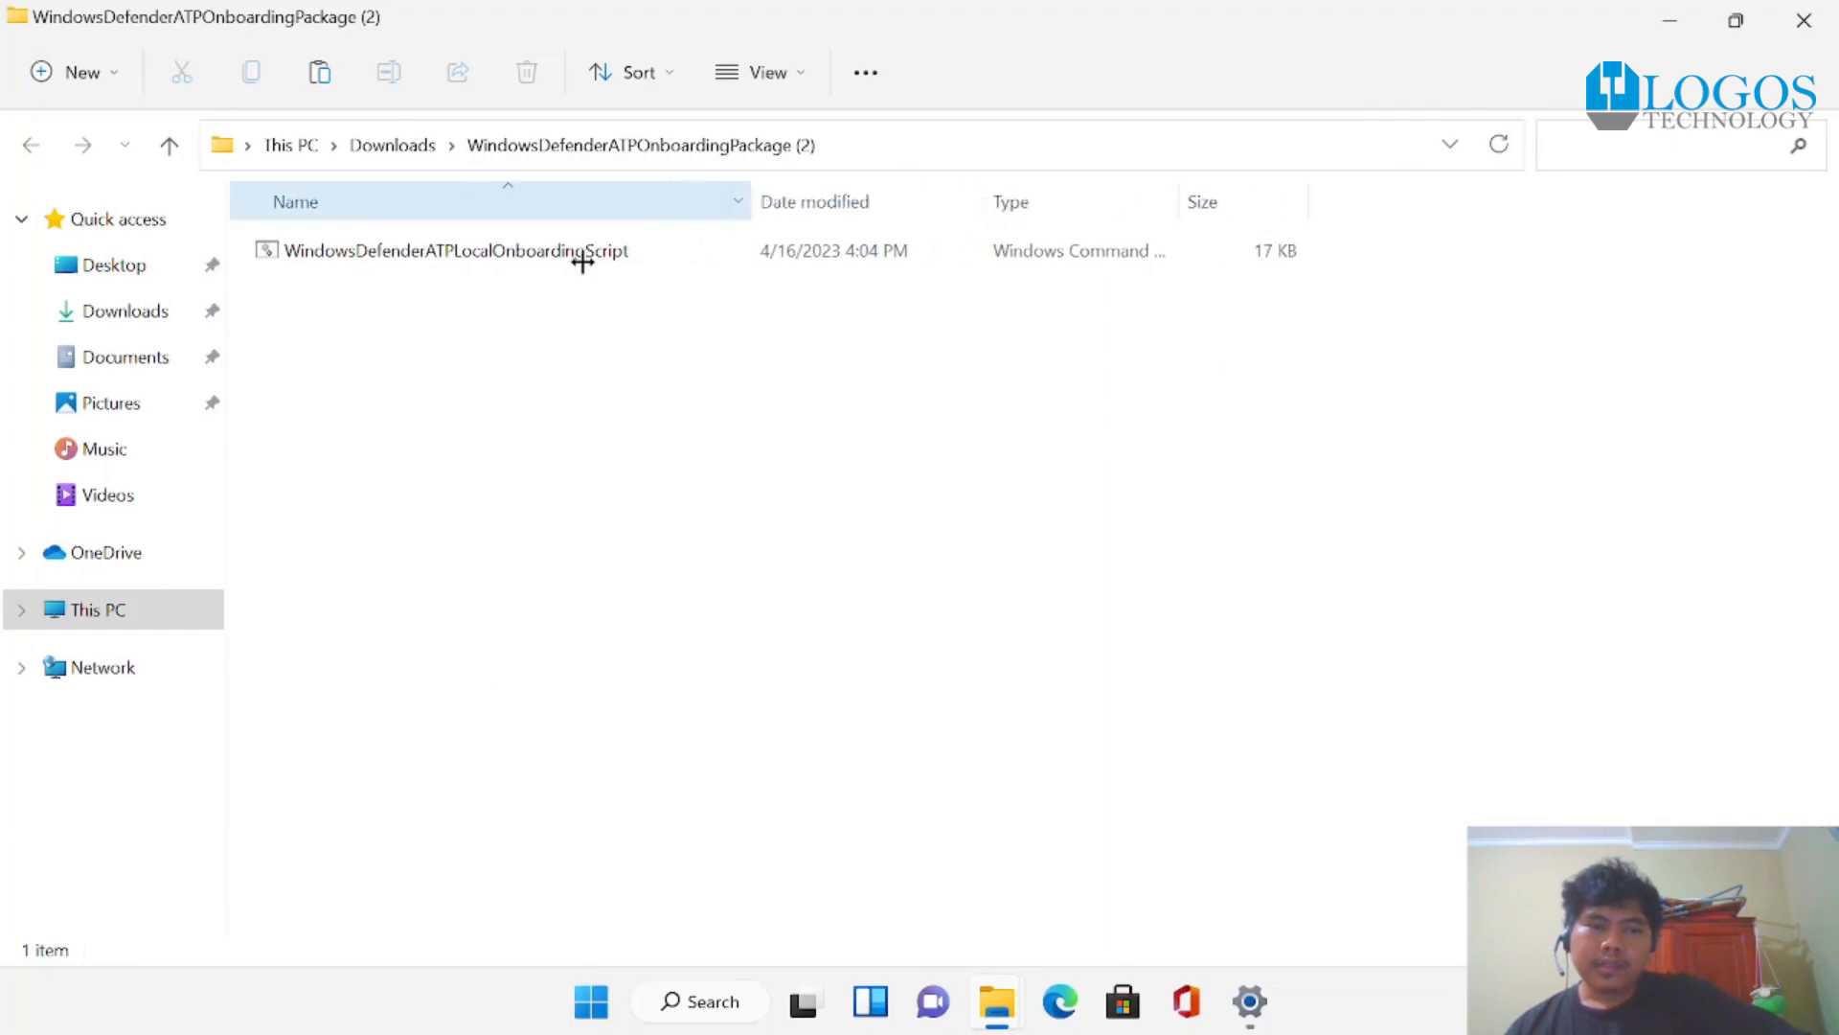
{"action": "left_click", "coordinate": [580, 264]}
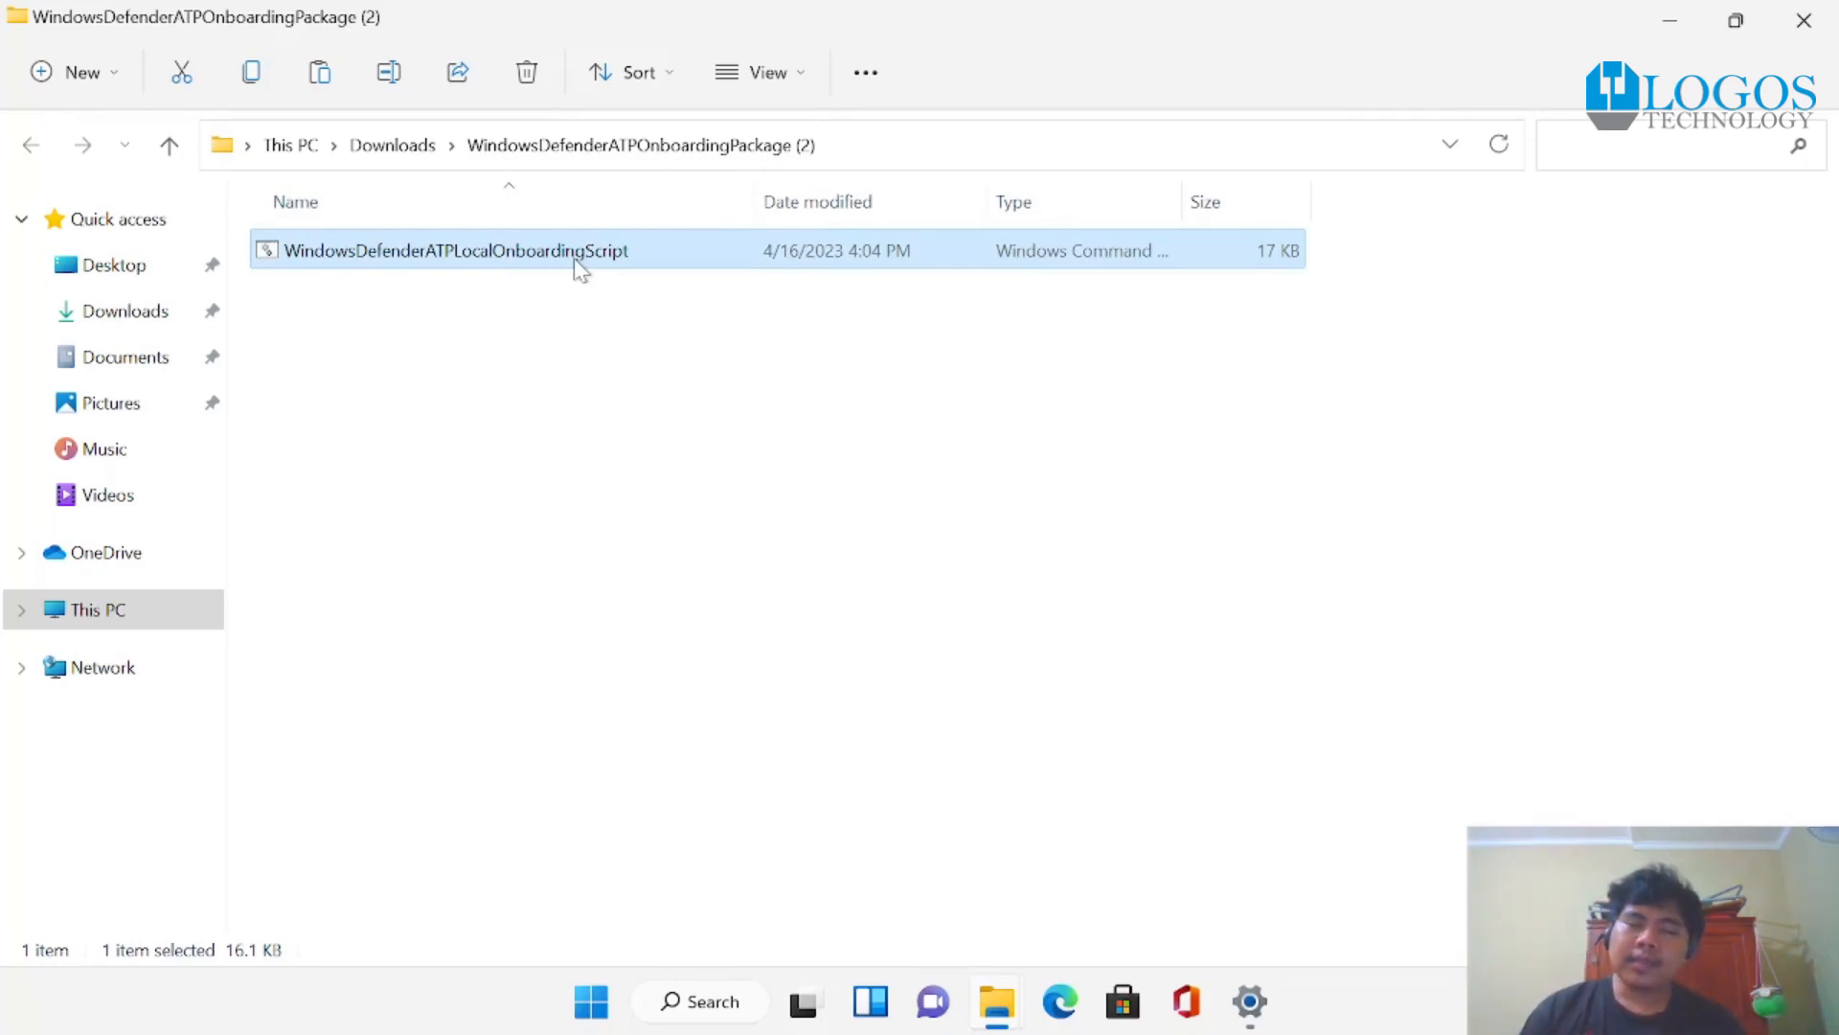
{"action": "right_click", "coordinate": [573, 257]}
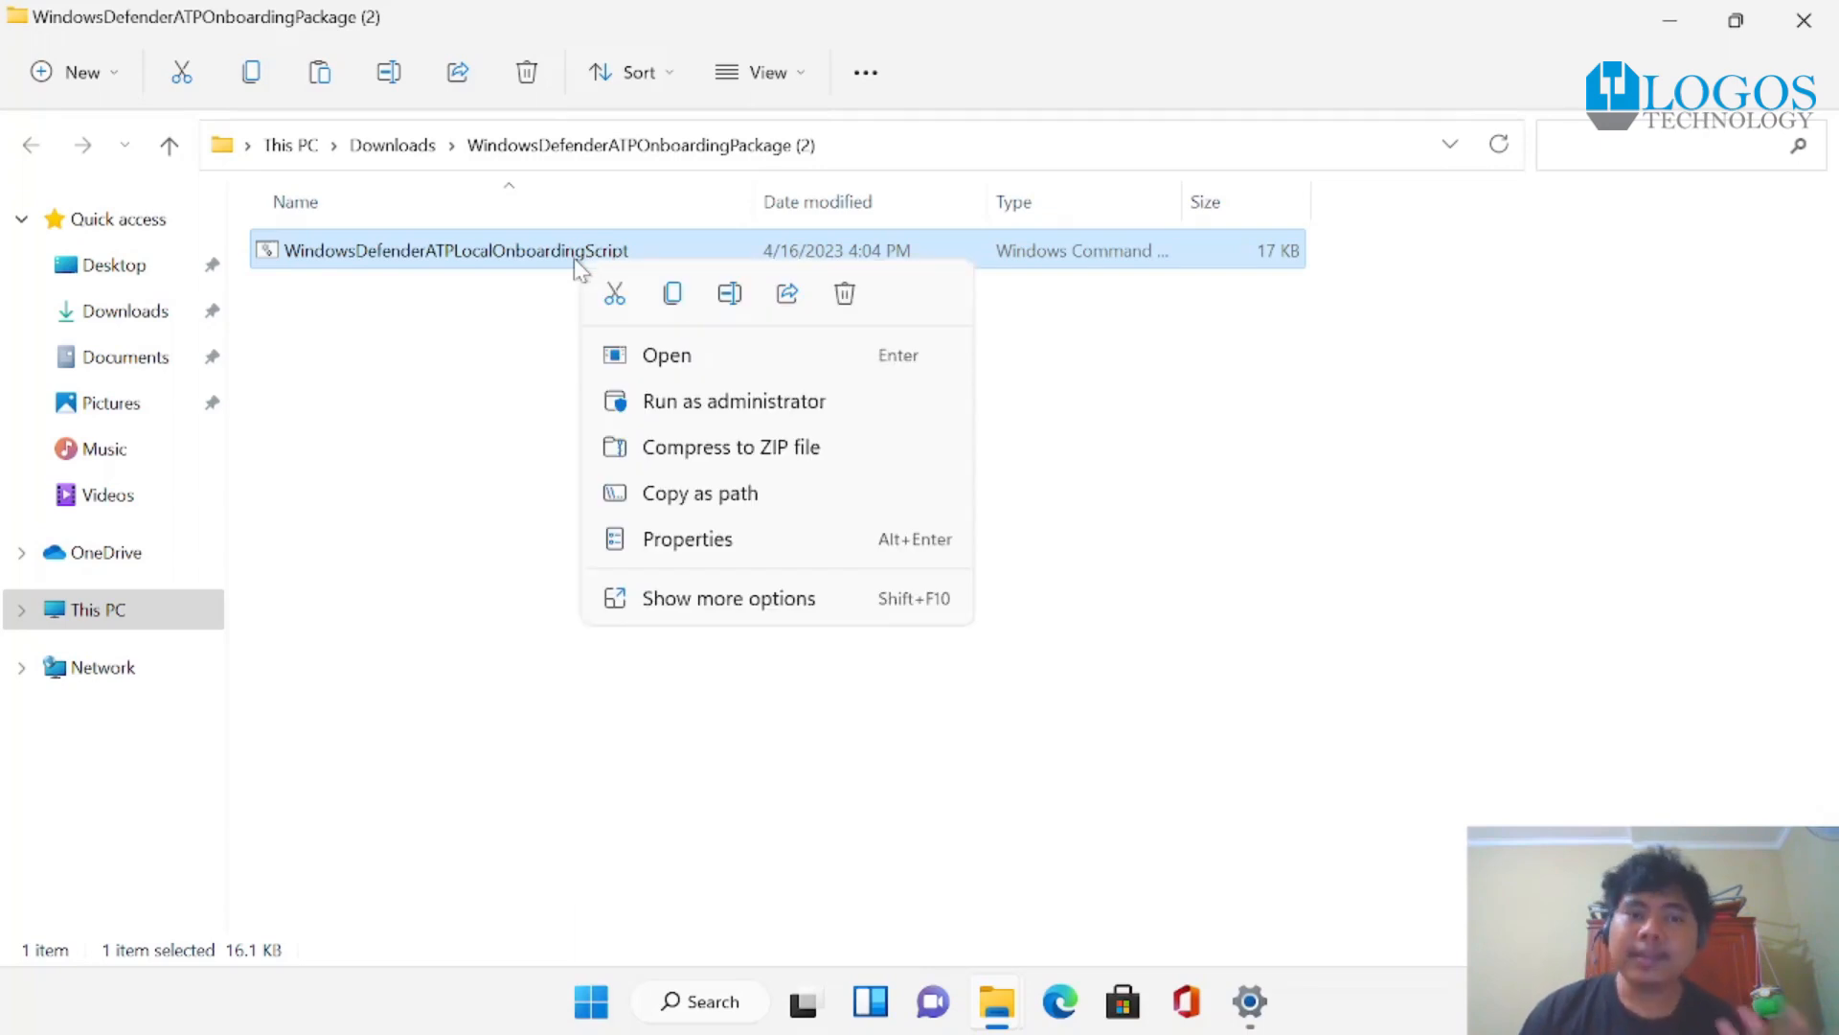
{"action": "left_click", "coordinate": [650, 414]}
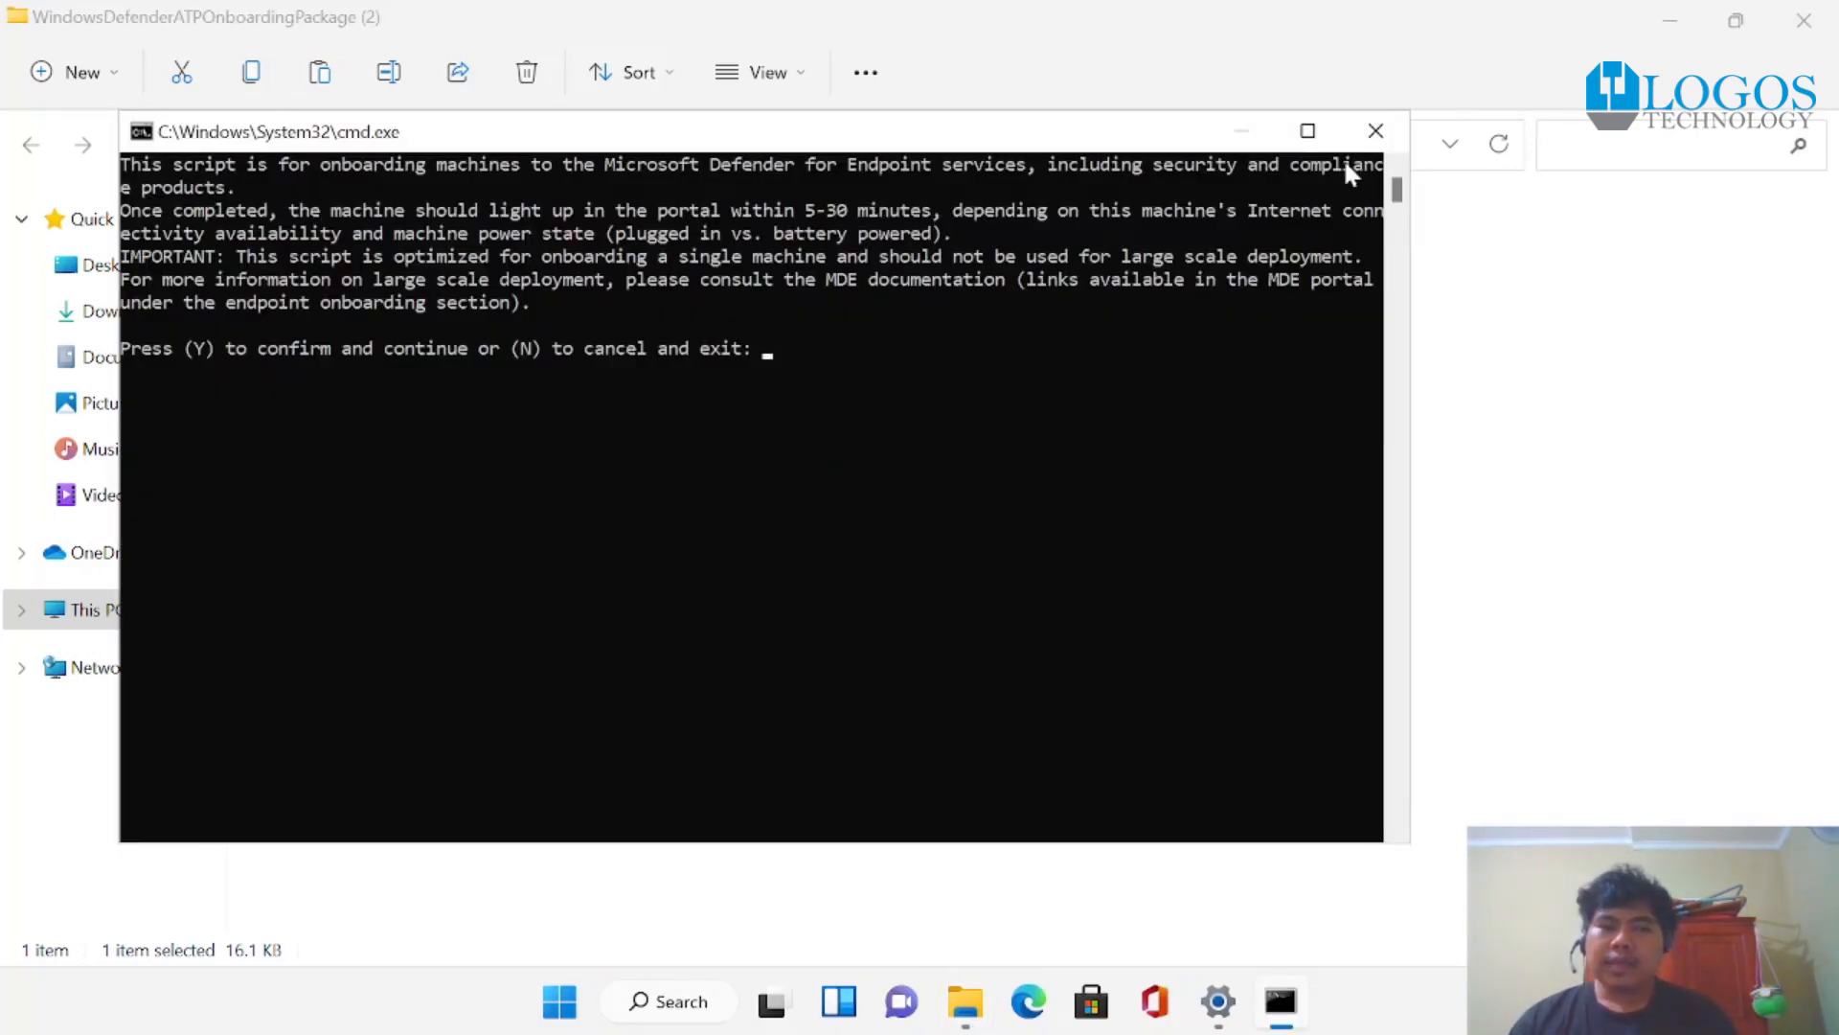
Step: Confirm the onboarding script with y, let it finish, and close its console
{"action": "left_click", "coordinate": [1308, 130]}
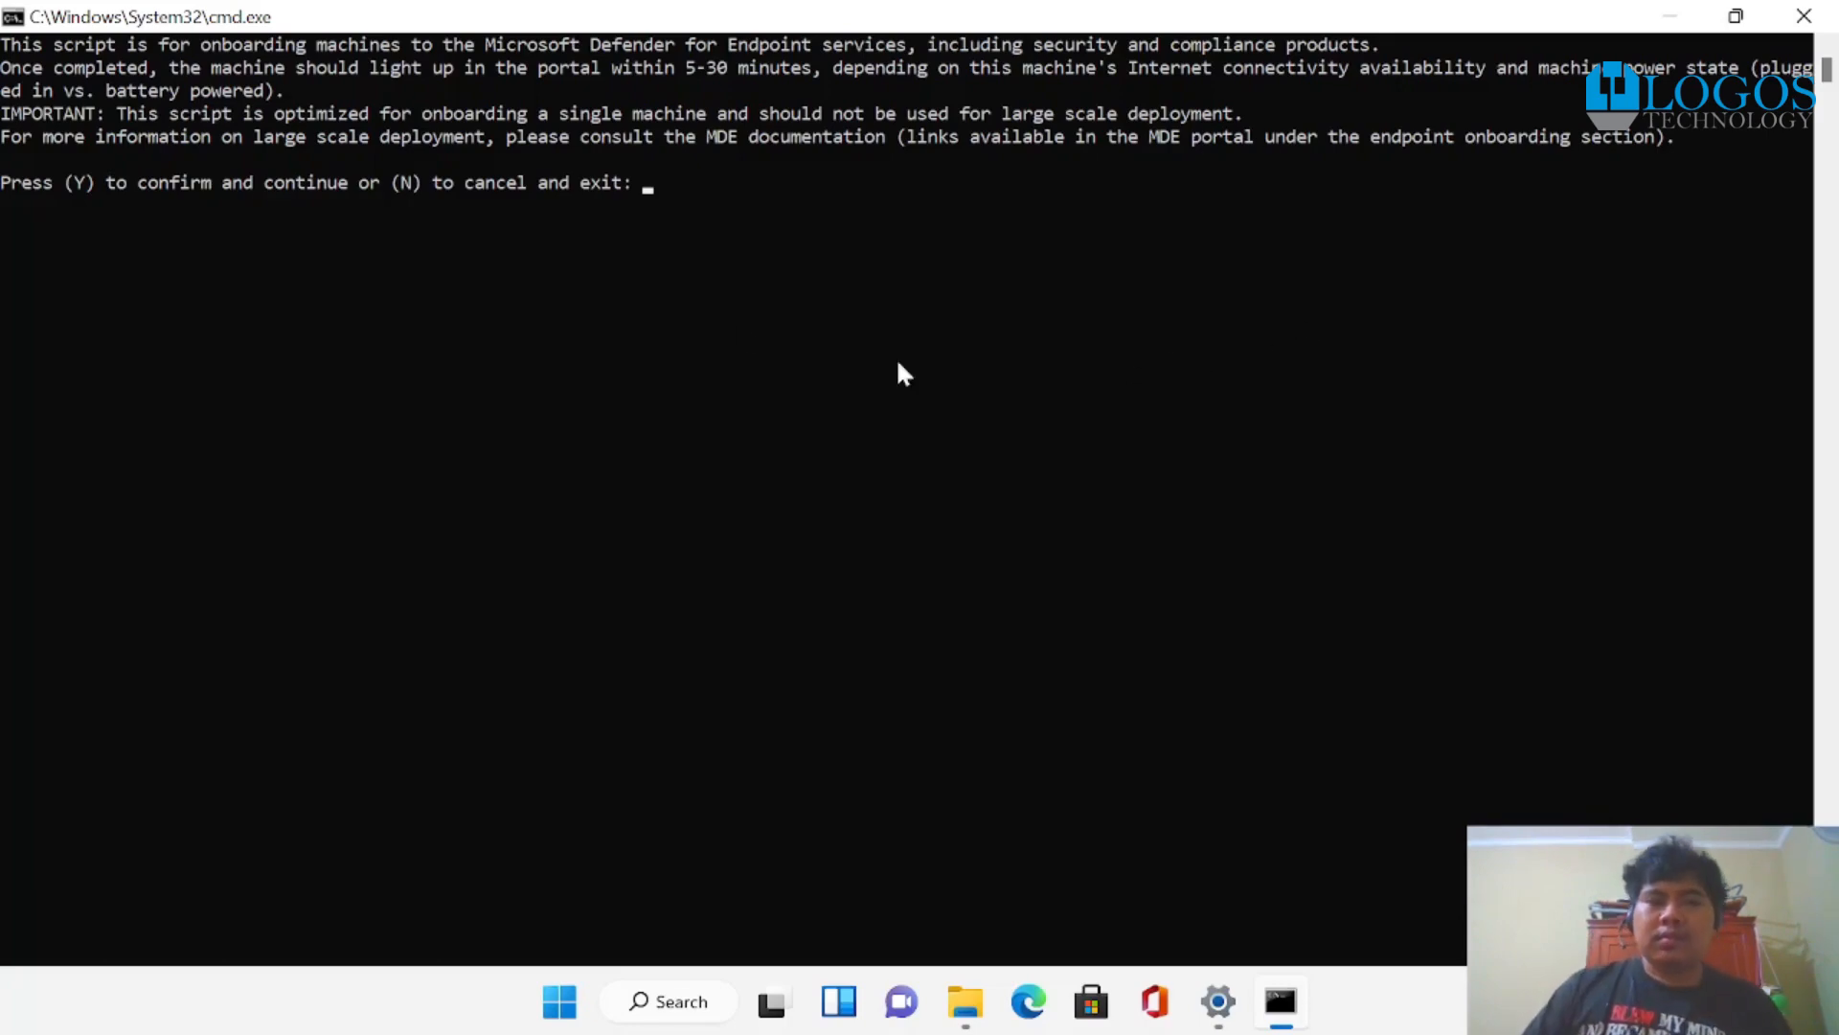
{"action": "left_click", "coordinate": [740, 195]}
{"action": "type", "text": "y"}
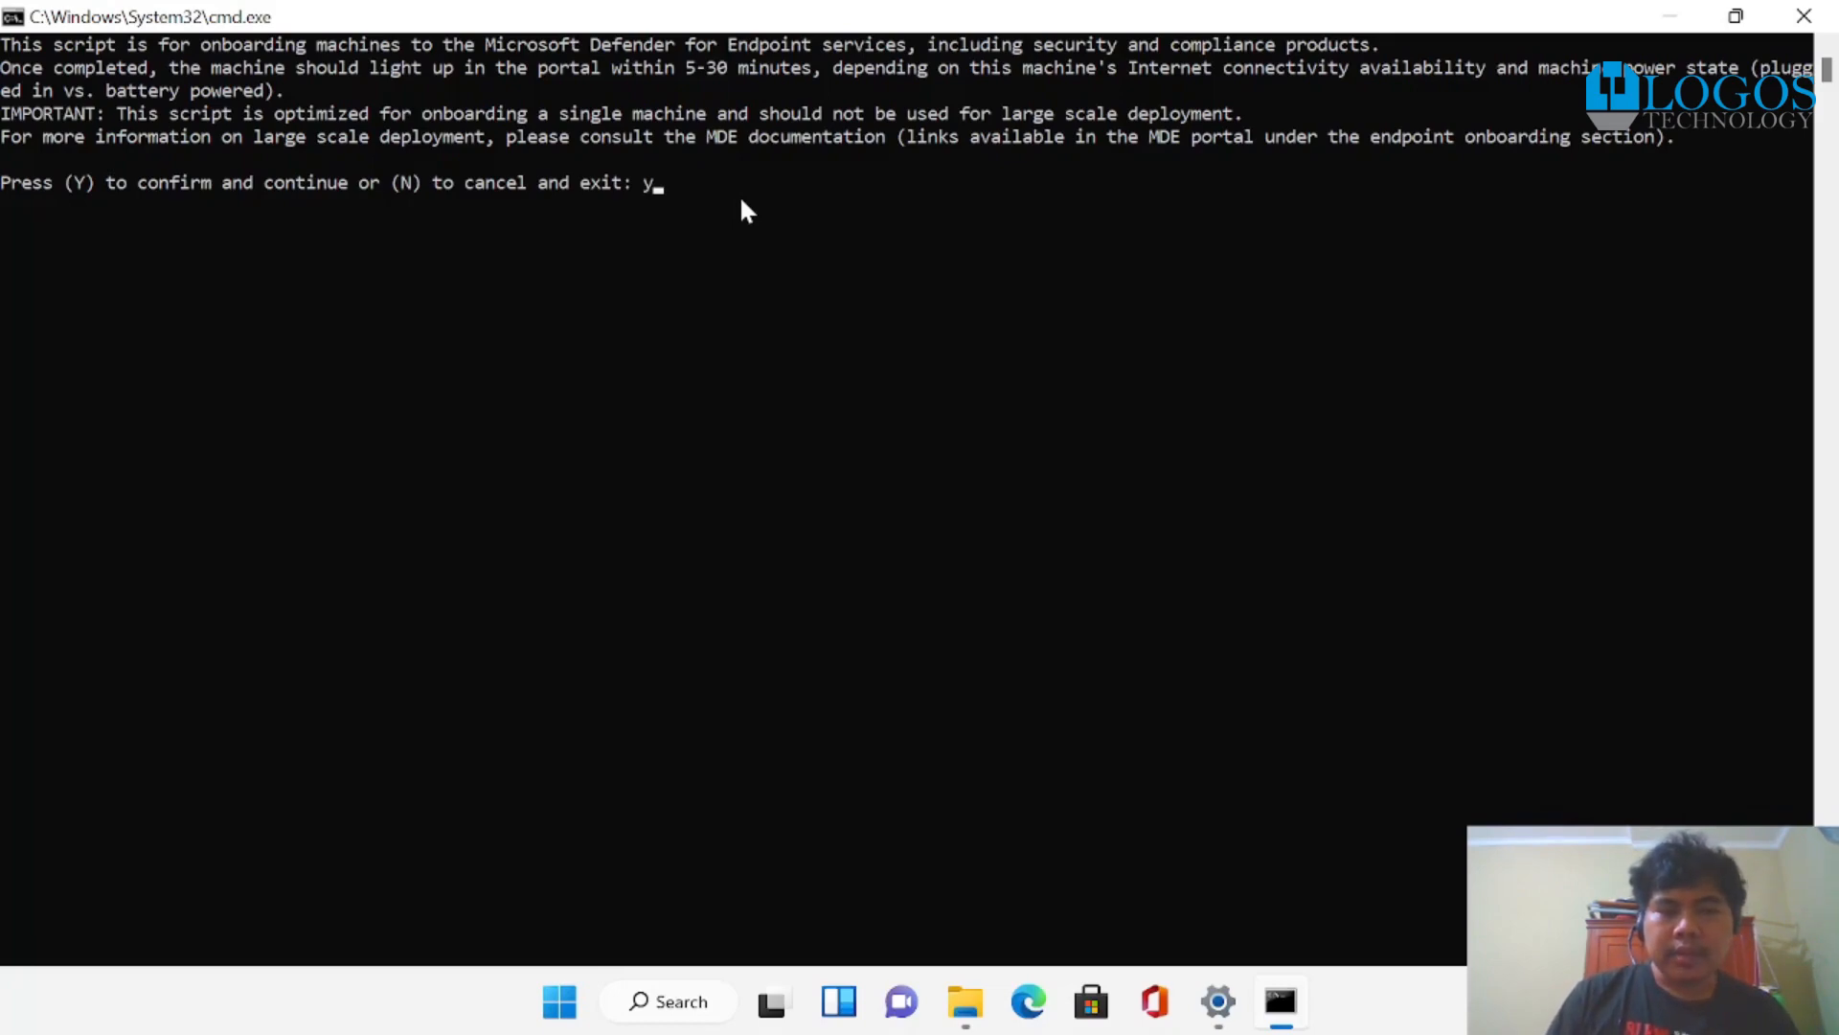
{"action": "key", "text": "Return"}
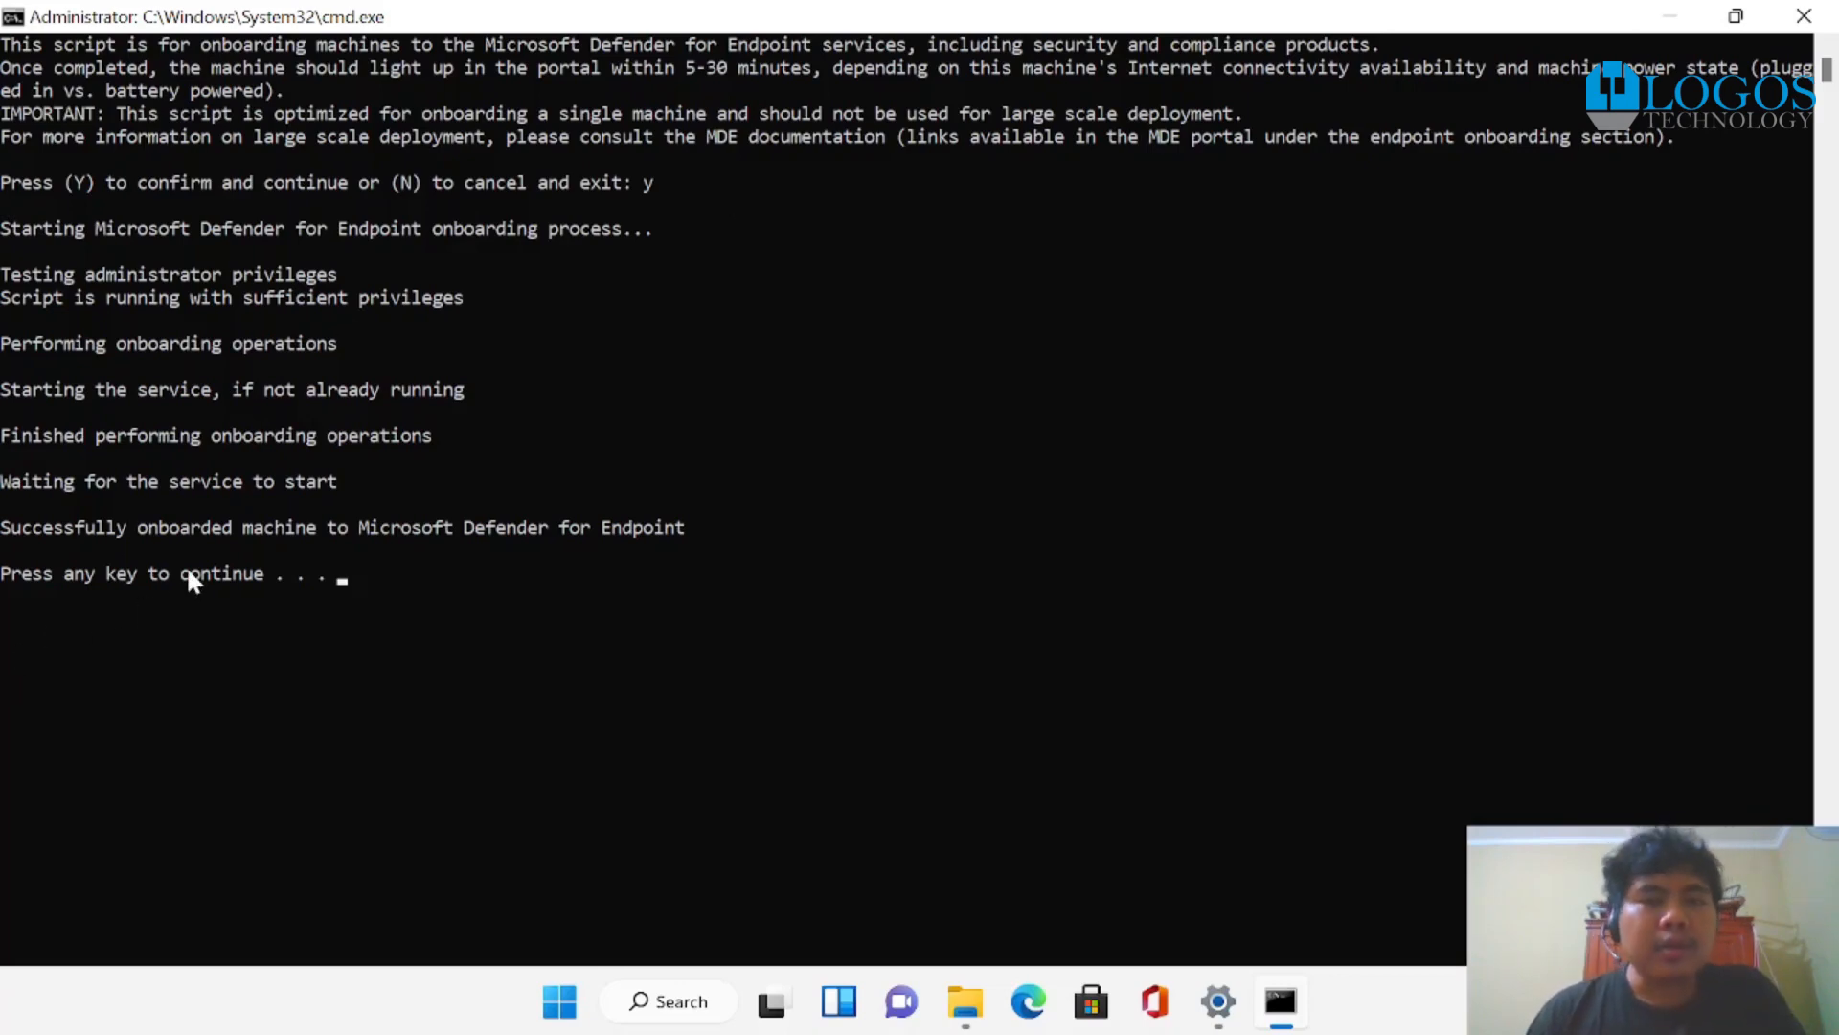
{"action": "key", "text": "Return"}
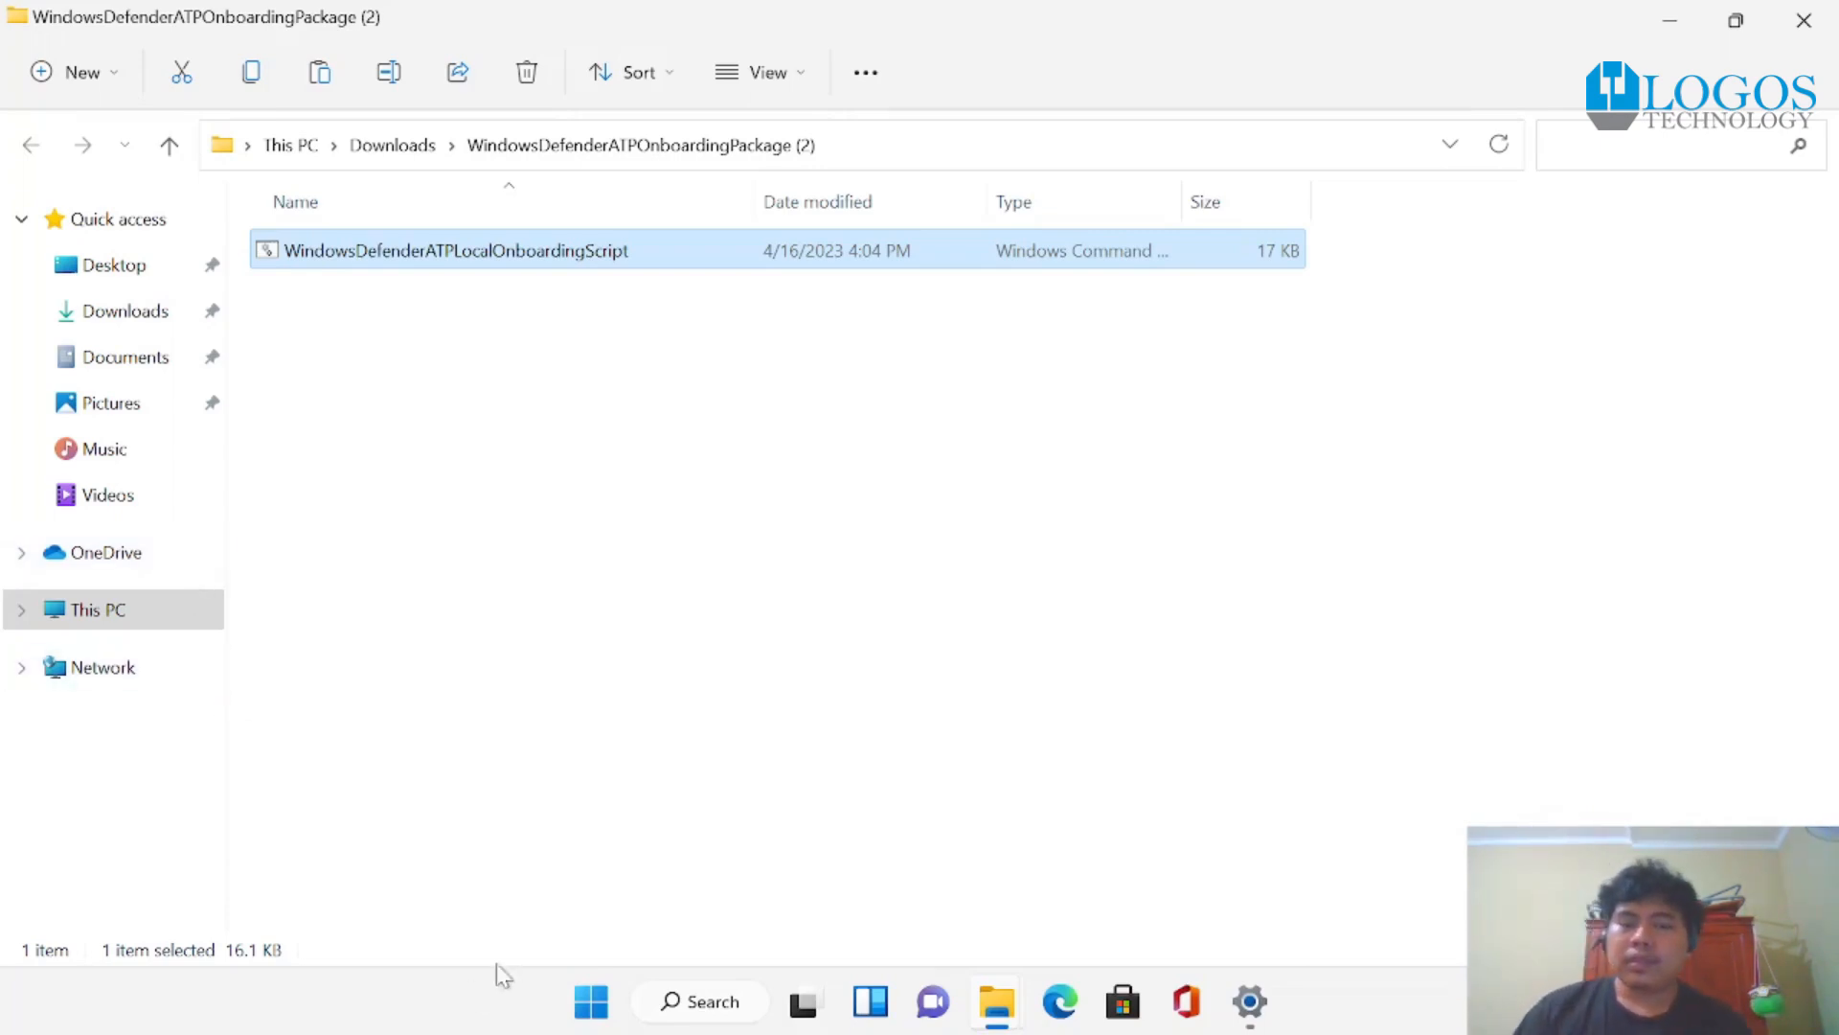
Step: Return to Microsoft 365 Defender in the local Edge InPrivate window and open the Devices page under Assets
{"action": "mouse_move", "coordinate": [1349, 5]}
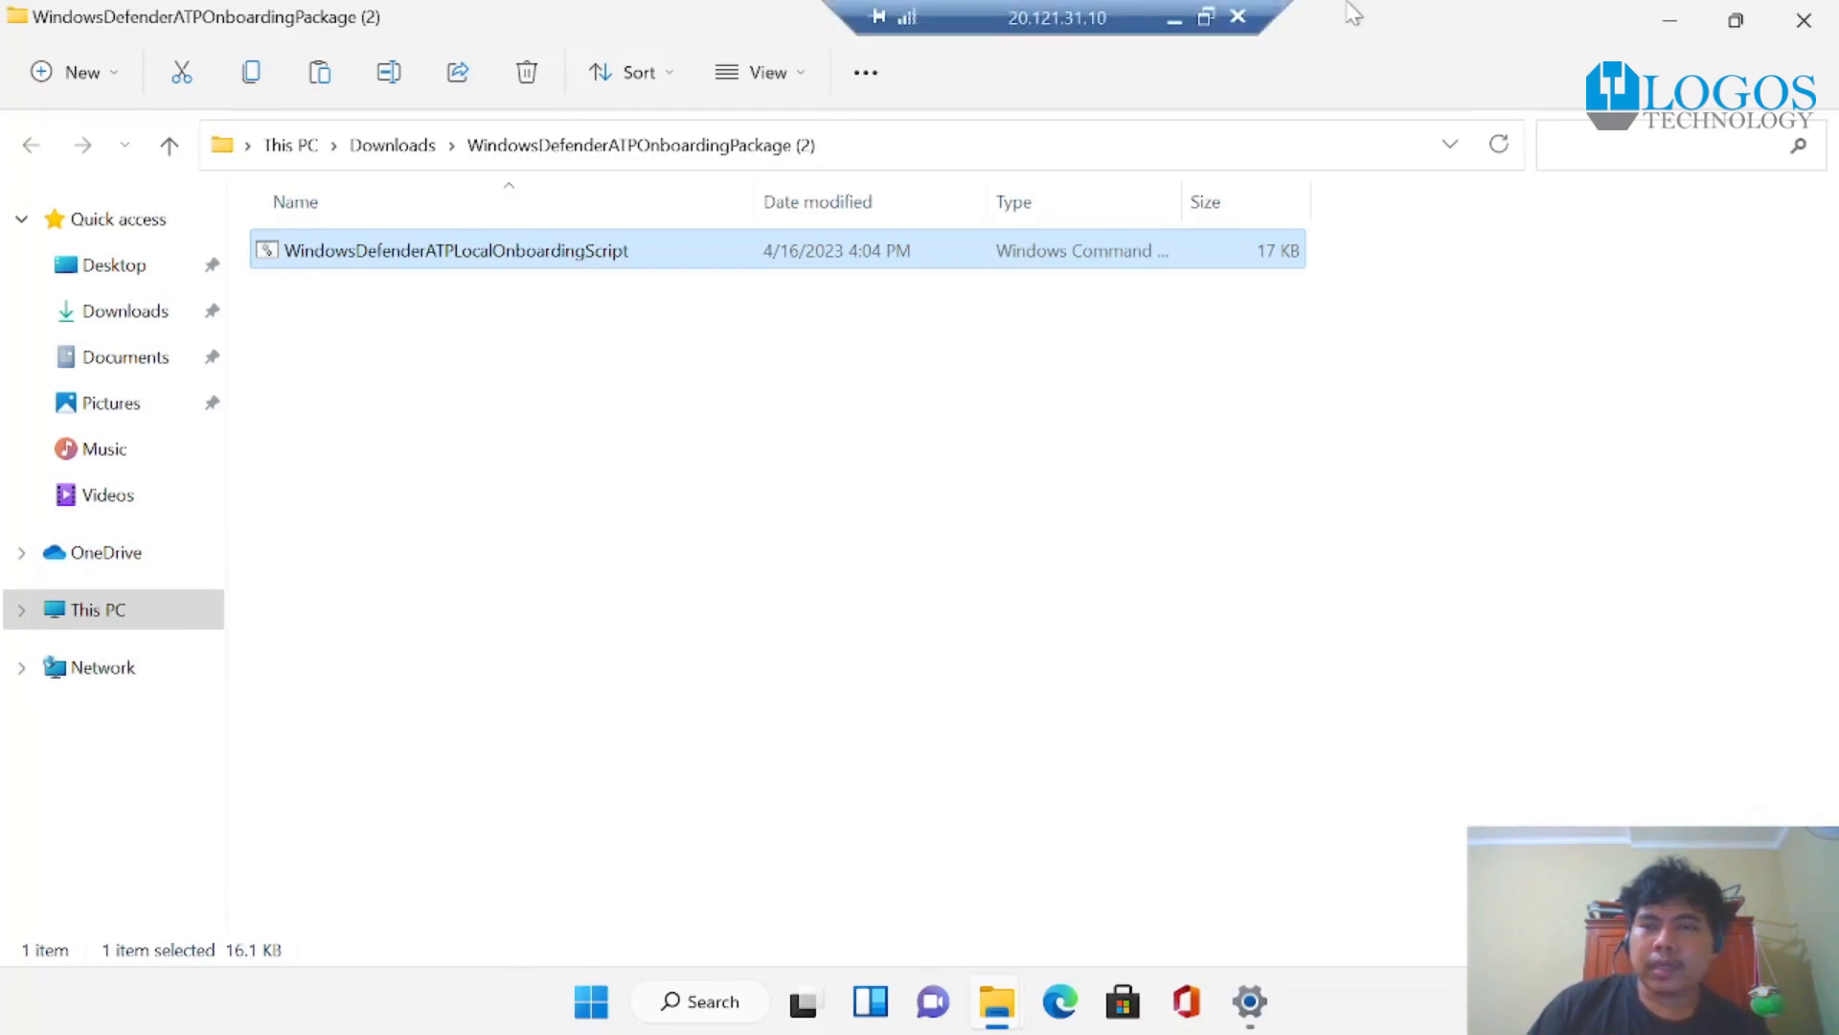
{"action": "left_click", "coordinate": [1172, 17]}
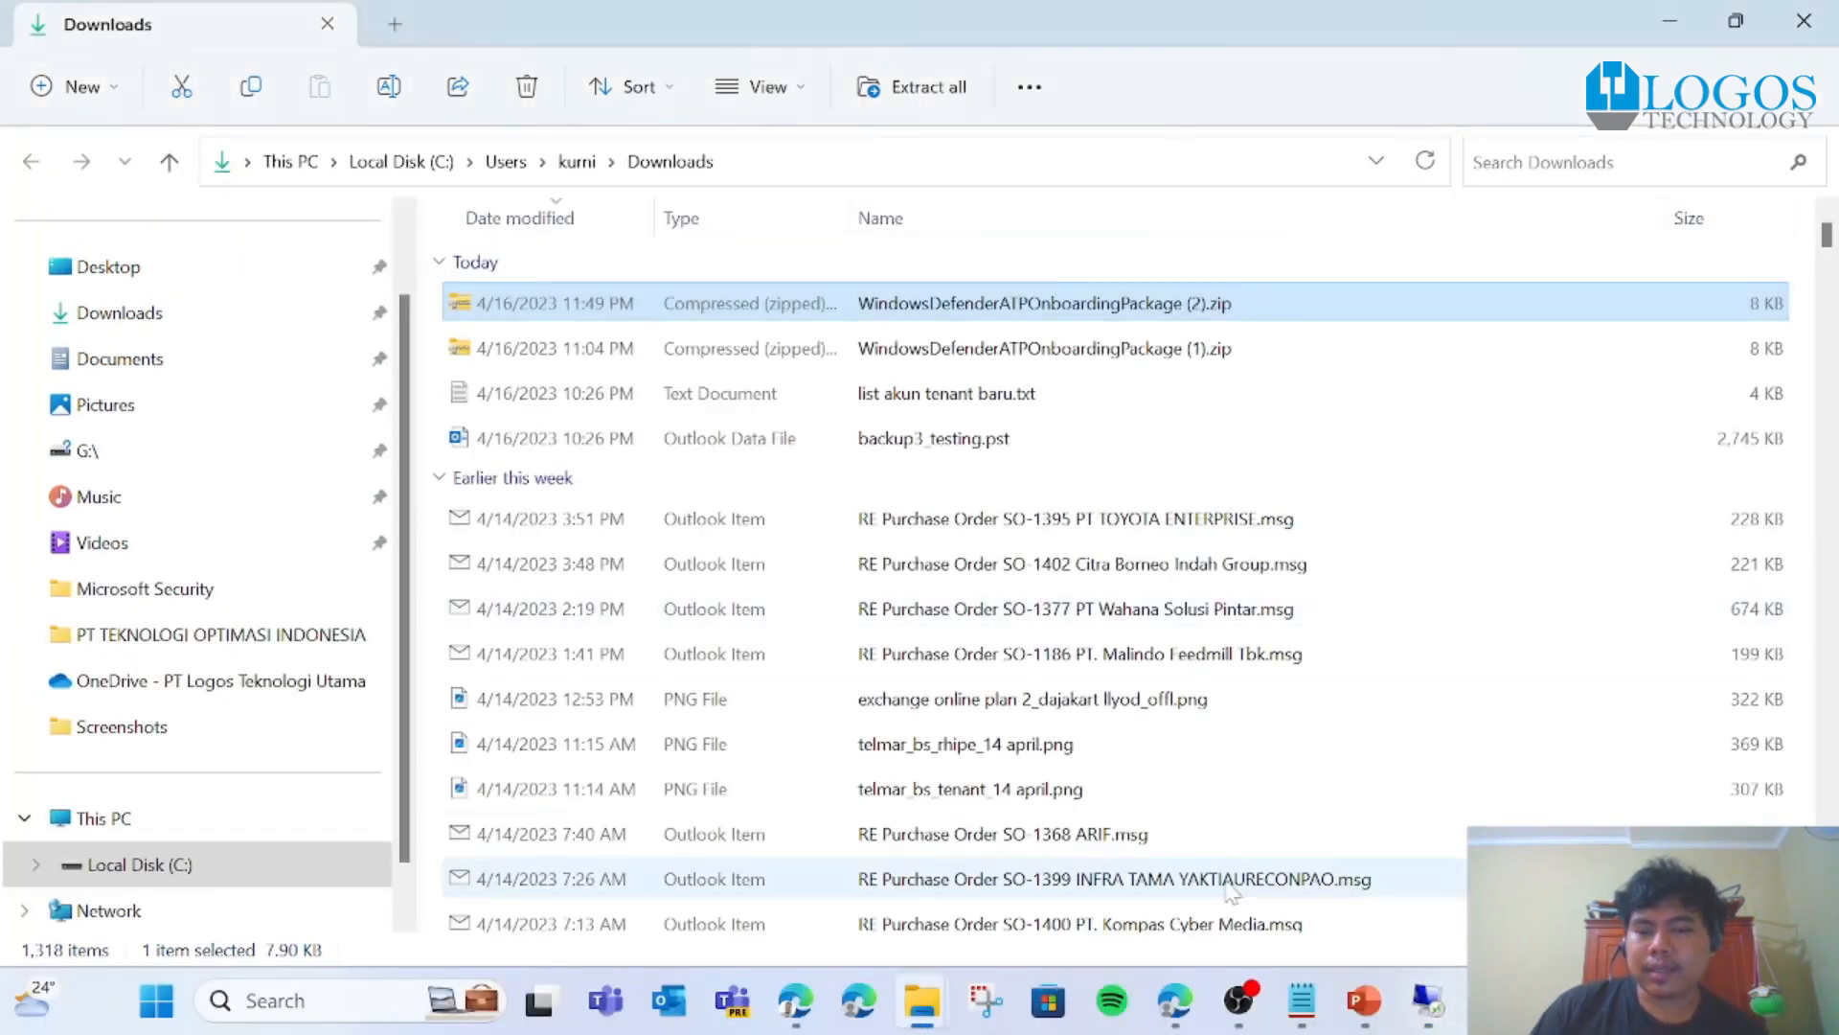
{"action": "left_click", "coordinate": [1177, 1000]}
{"action": "left_click", "coordinate": [1278, 403]}
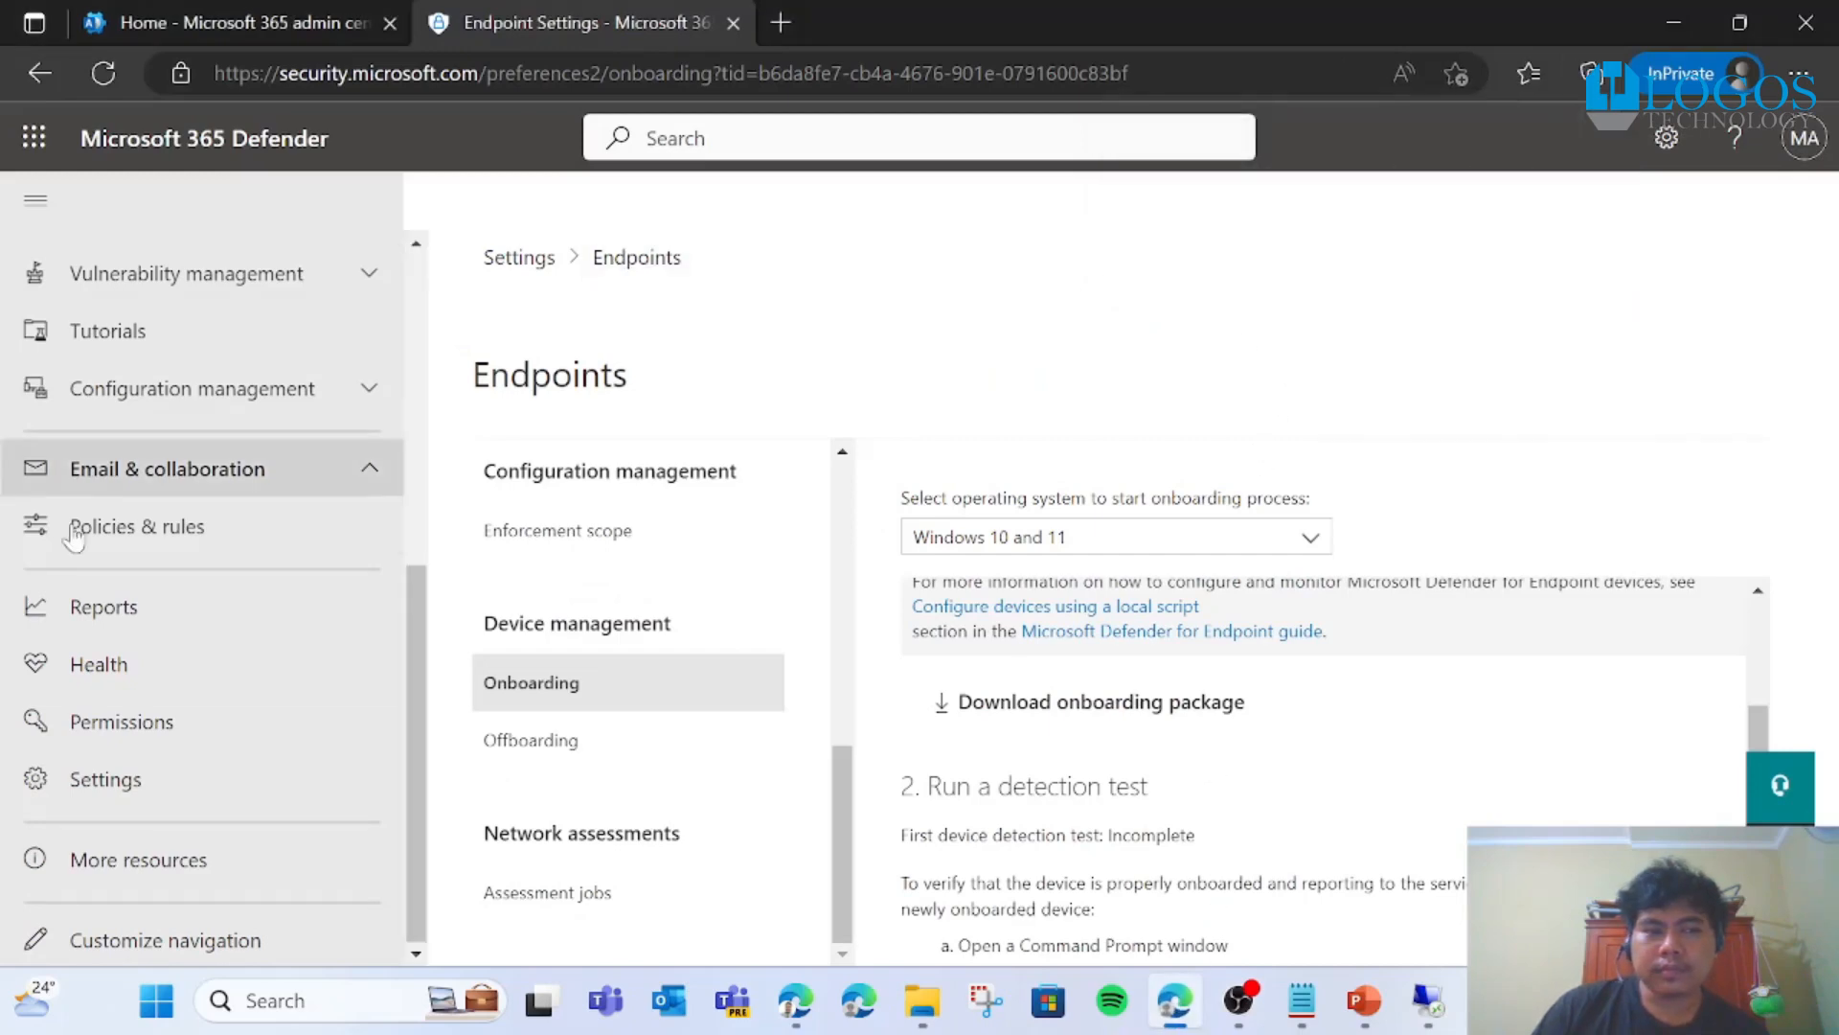
{"action": "scroll", "coordinate": [259, 761], "scroll_direction": "up", "scroll_amount": 1}
{"action": "scroll", "coordinate": [269, 769], "scroll_direction": "up", "scroll_amount": 4}
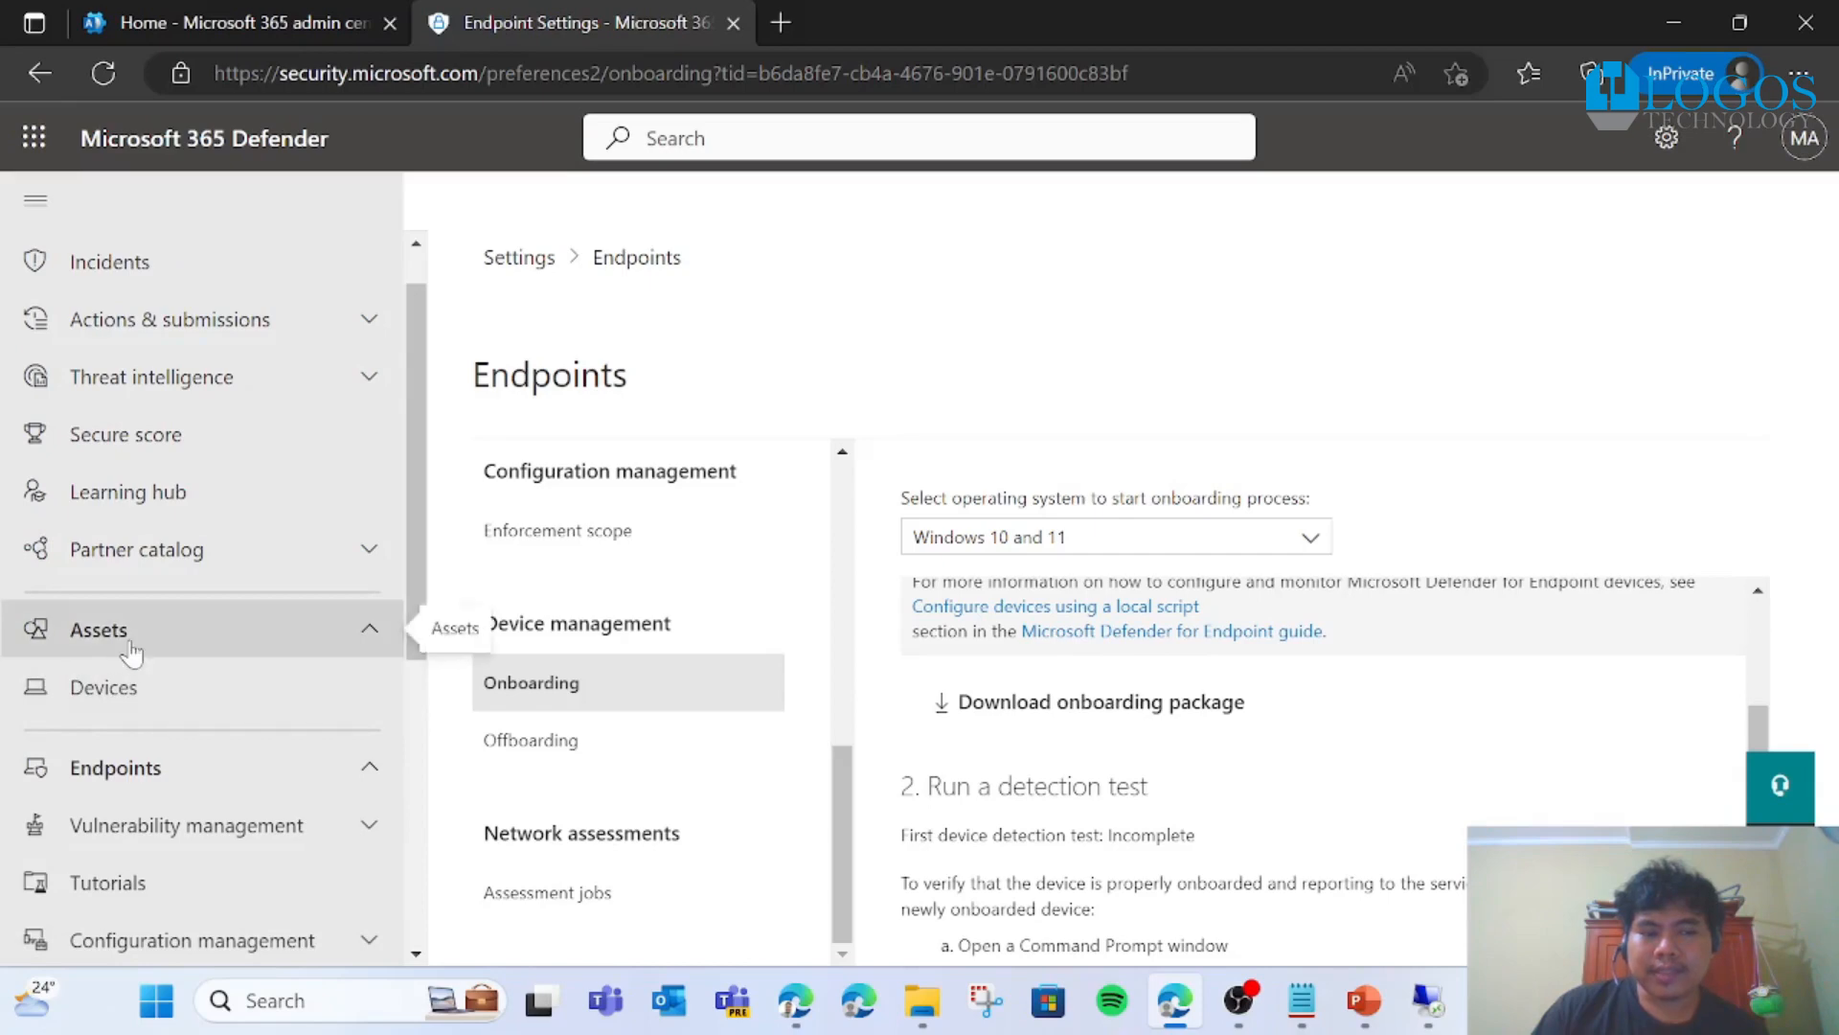
{"action": "left_click", "coordinate": [175, 704]}
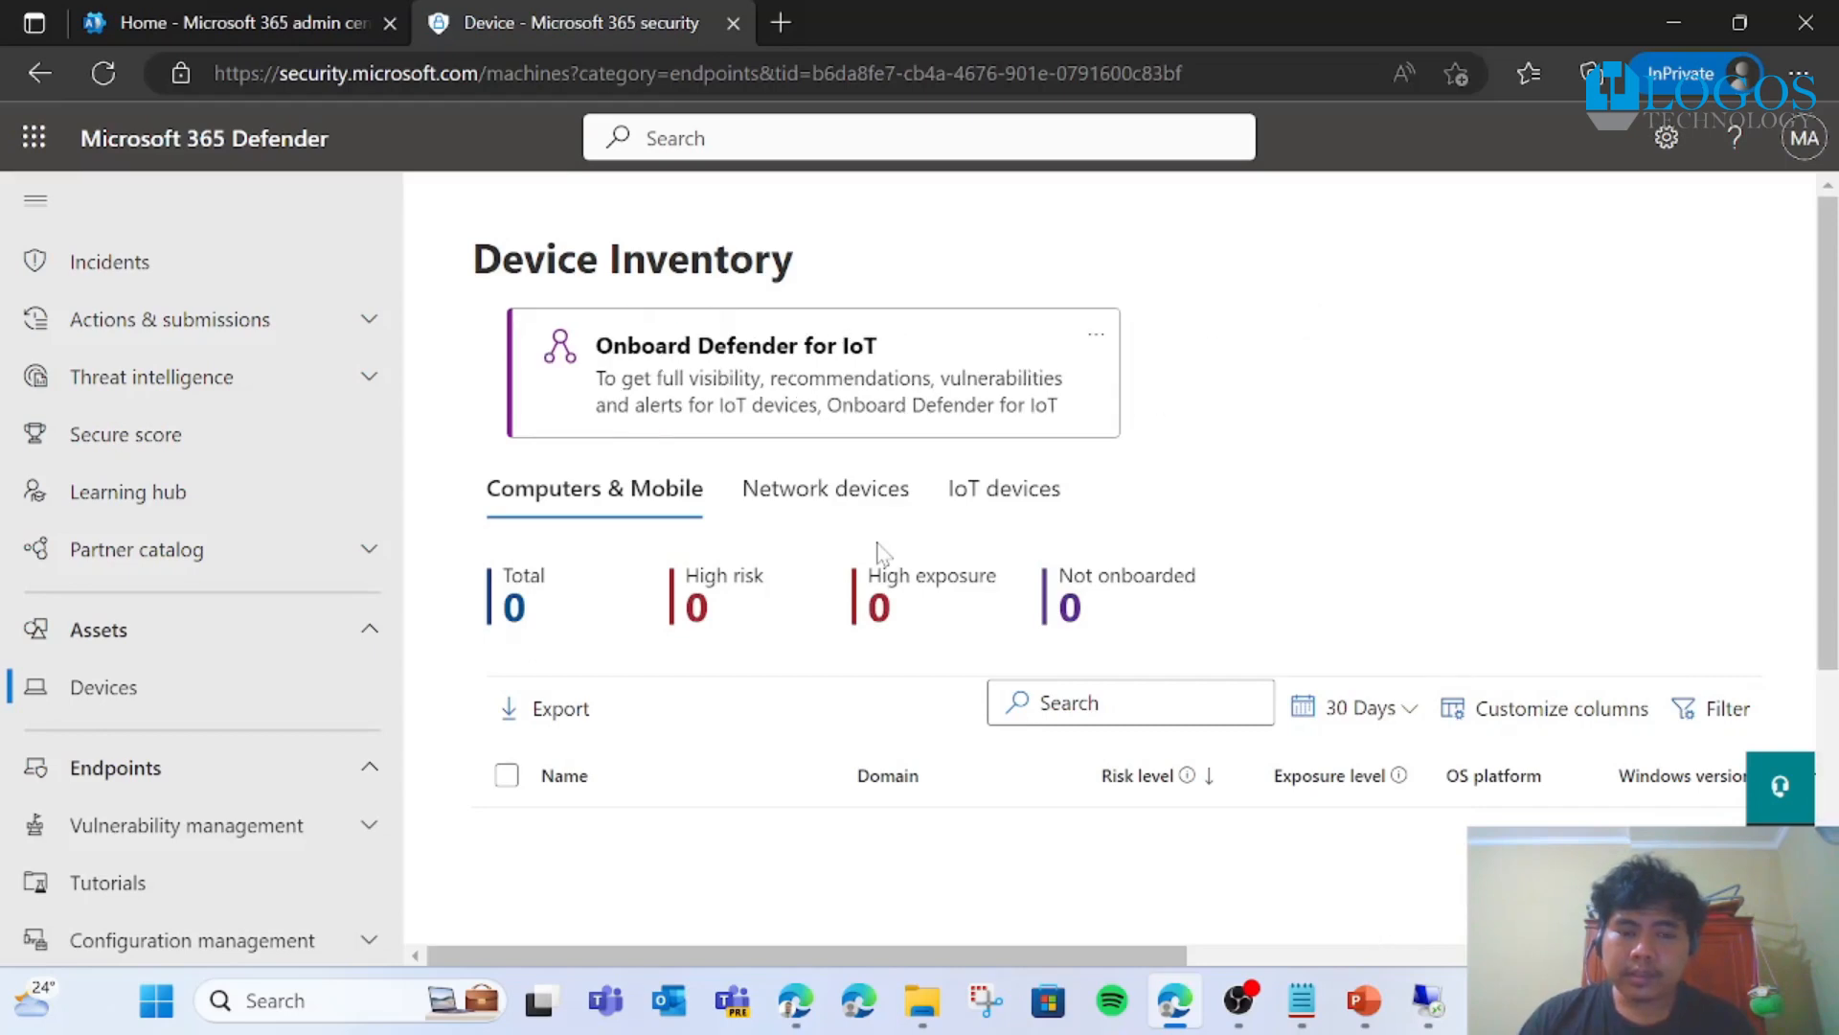
Step: Reload the Device Inventory and check the Computers & Mobile list for the onboarded device
{"action": "scroll", "coordinate": [877, 553], "scroll_direction": "down", "scroll_amount": 3}
{"action": "left_click", "coordinate": [101, 73]}
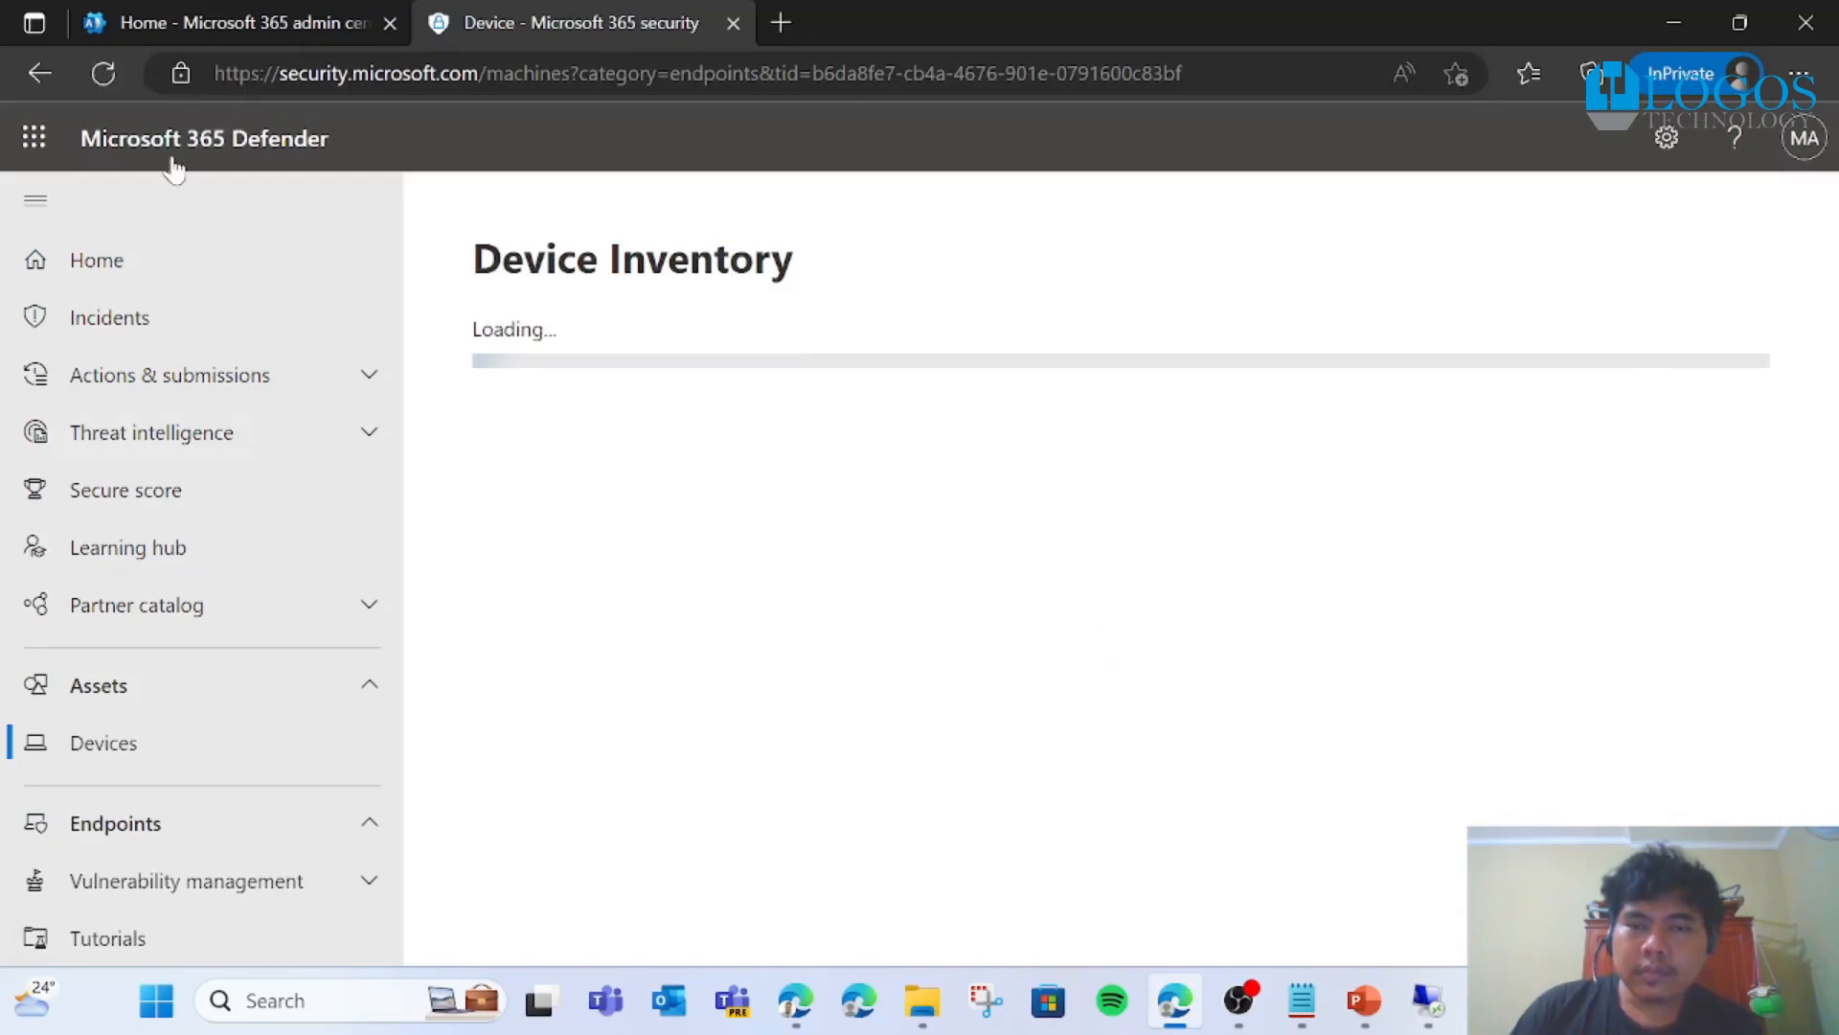
{"action": "scroll", "coordinate": [1235, 616], "scroll_direction": "down", "scroll_amount": 2}
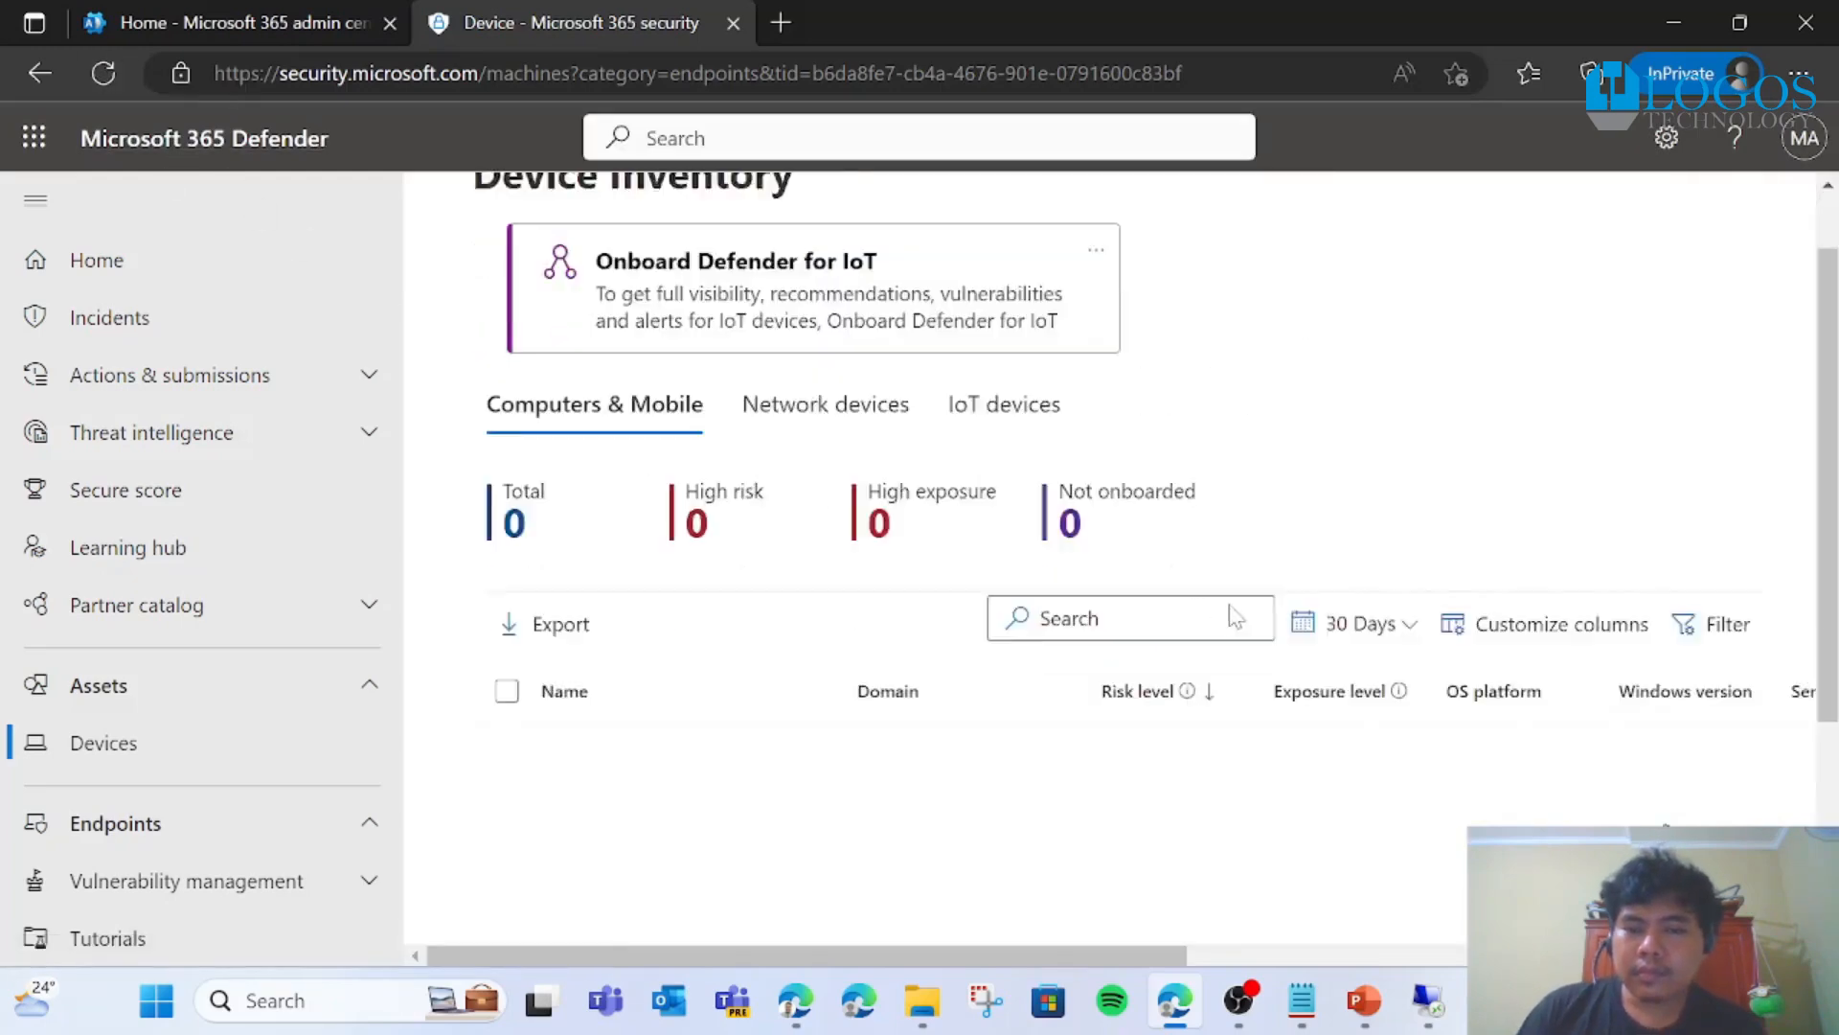
{"action": "scroll", "coordinate": [1236, 616], "scroll_direction": "down", "scroll_amount": 3}
{"action": "left_click_drag", "start_coordinate": [1093, 956], "coordinate": [945, 859]}
{"action": "scroll", "coordinate": [809, 462], "scroll_direction": "up", "scroll_amount": 3}
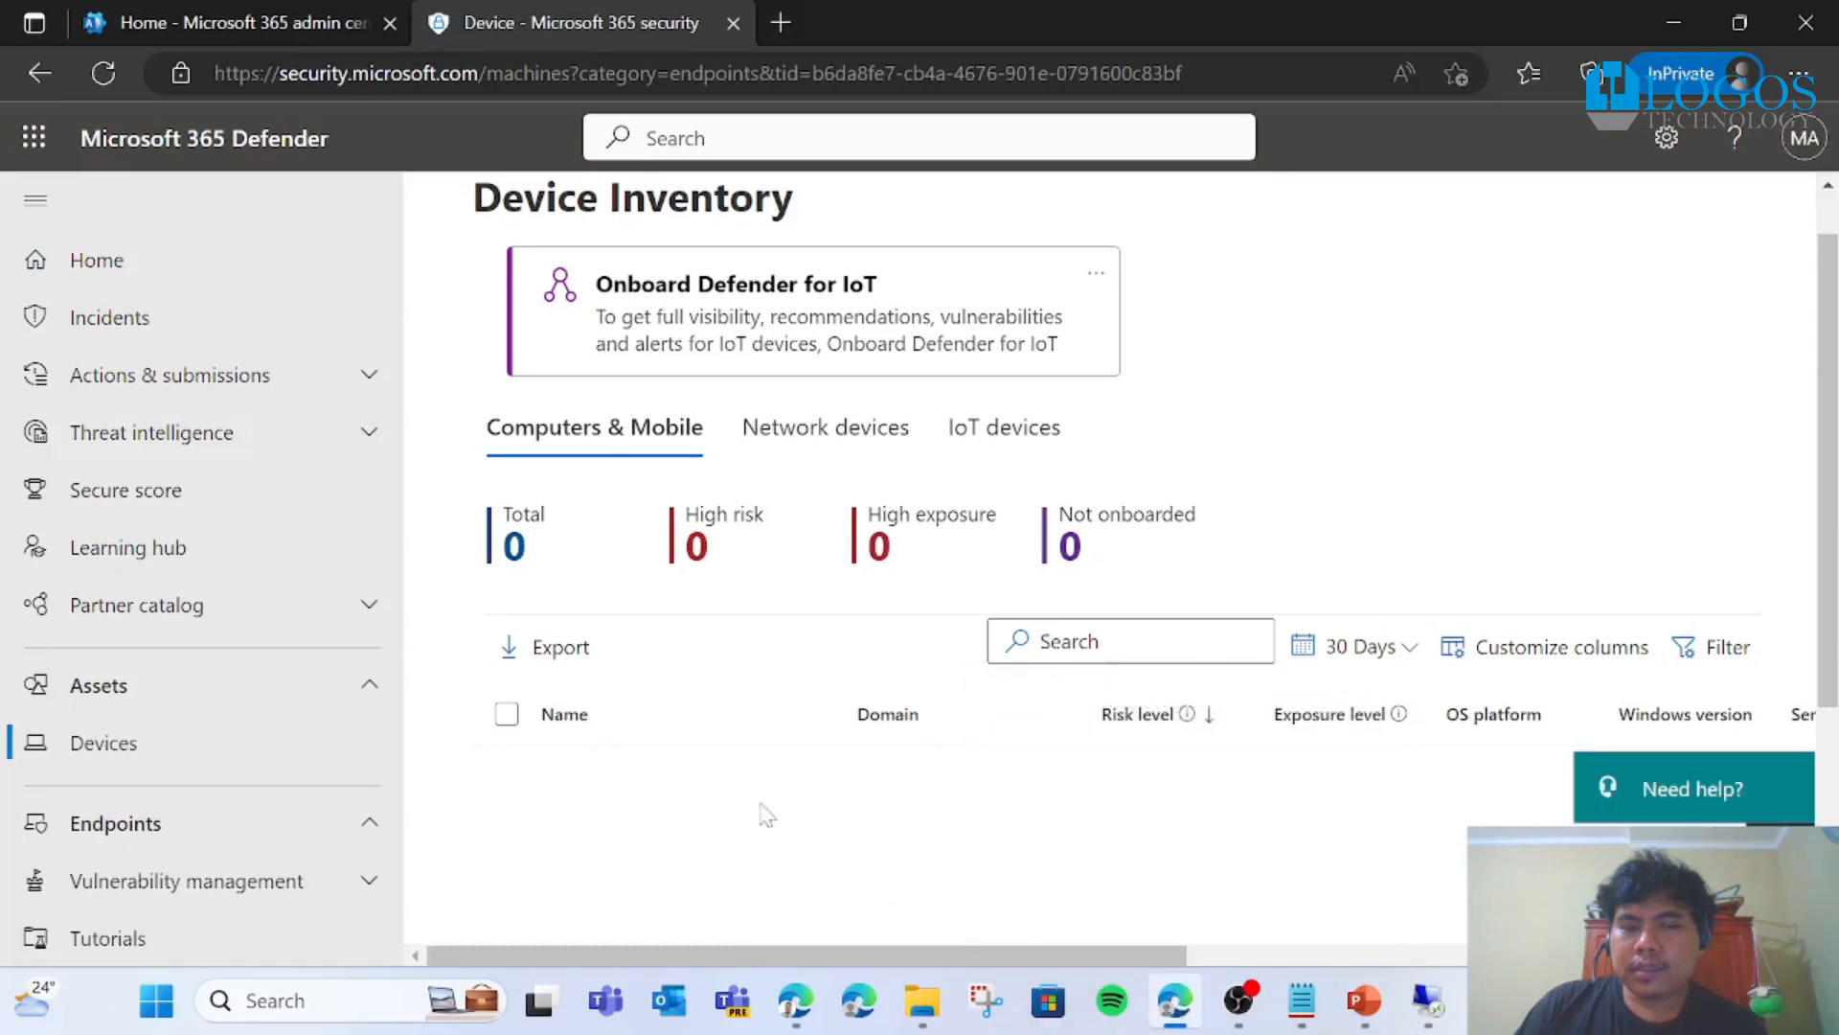
Step: Open a new InPrivate Edge window and go to security.microsoft.com
{"action": "mouse_move", "coordinate": [1178, 1003]}
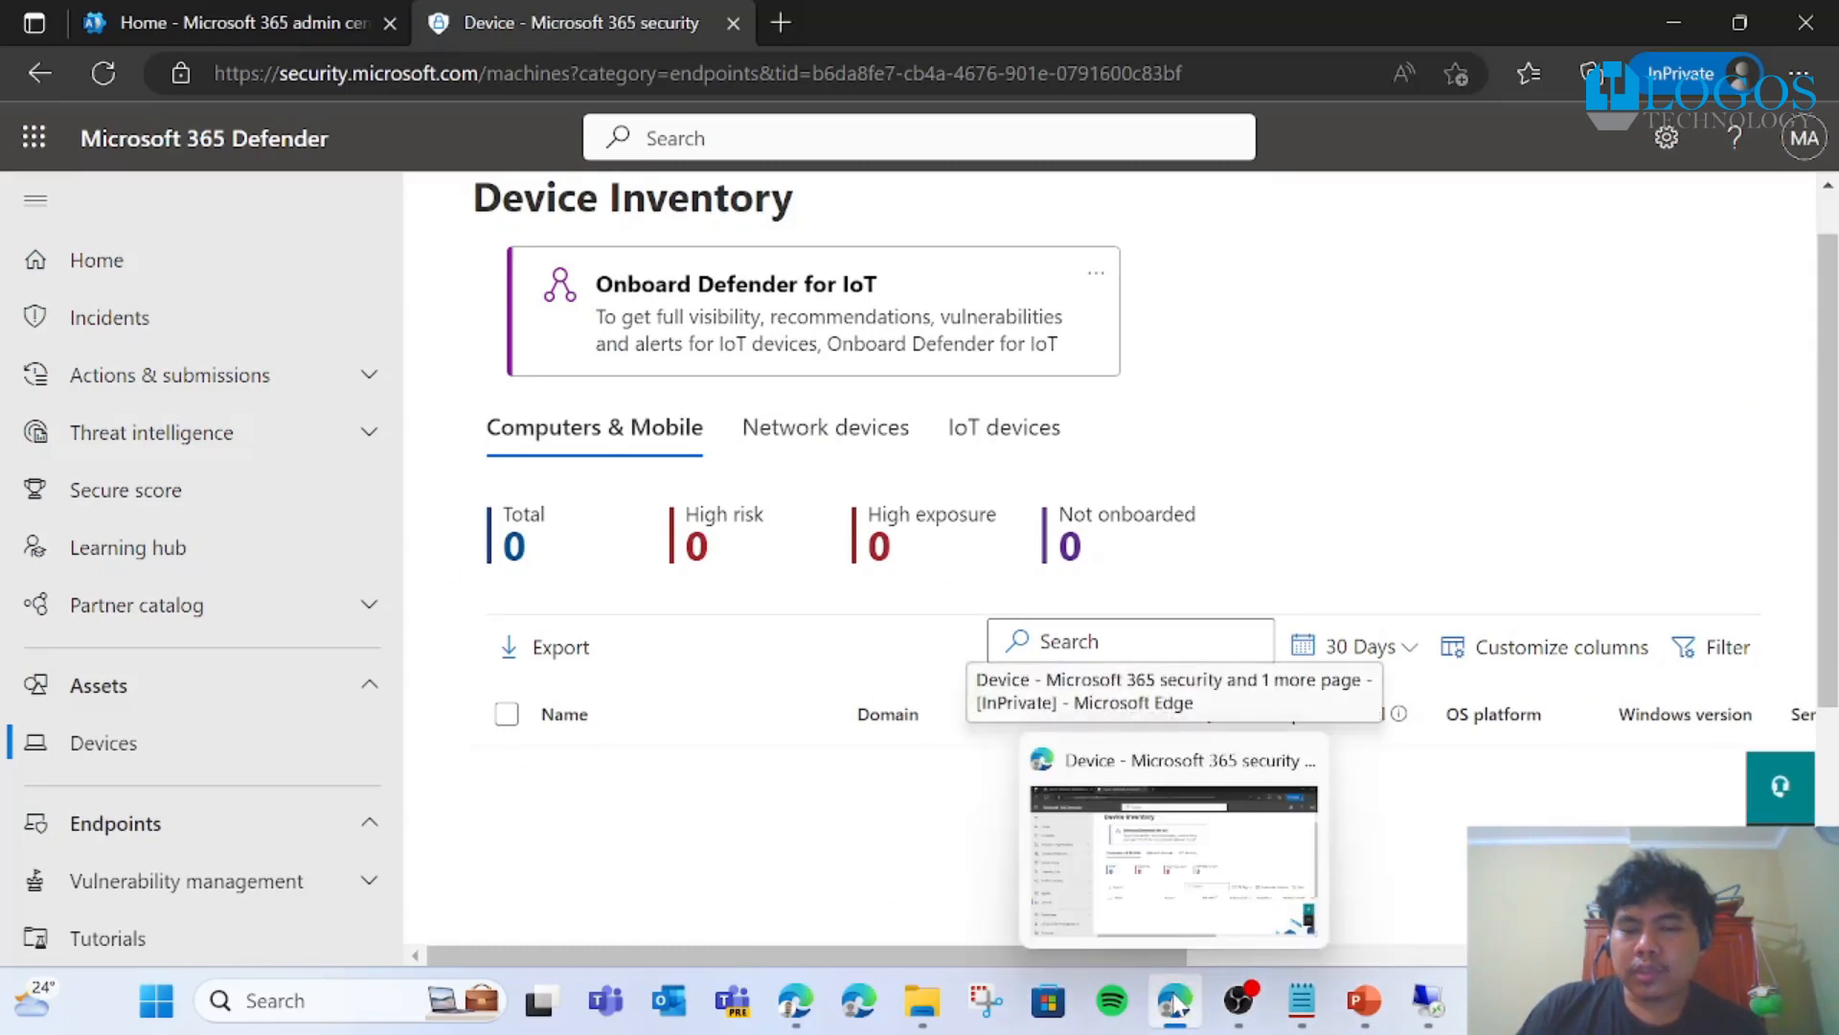
{"action": "left_click", "coordinate": [865, 1014]}
{"action": "right_click", "coordinate": [867, 1017]}
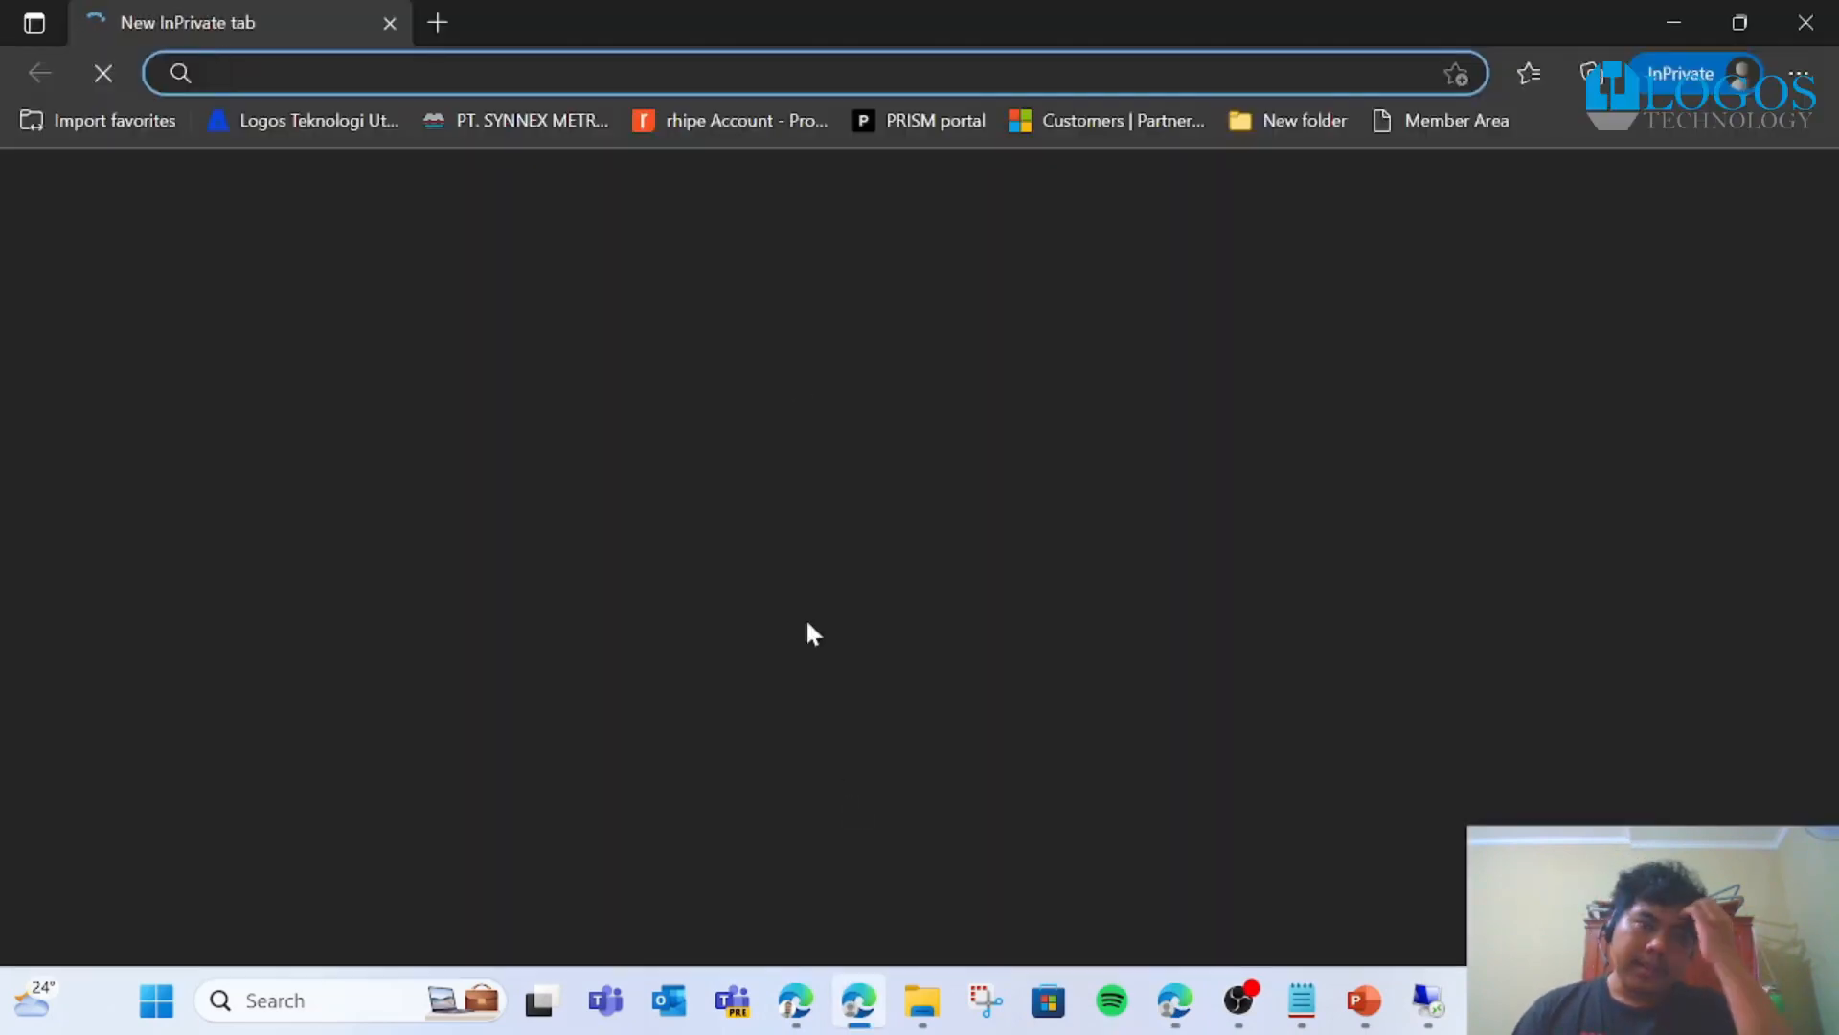
{"action": "type", "text": "securit"}
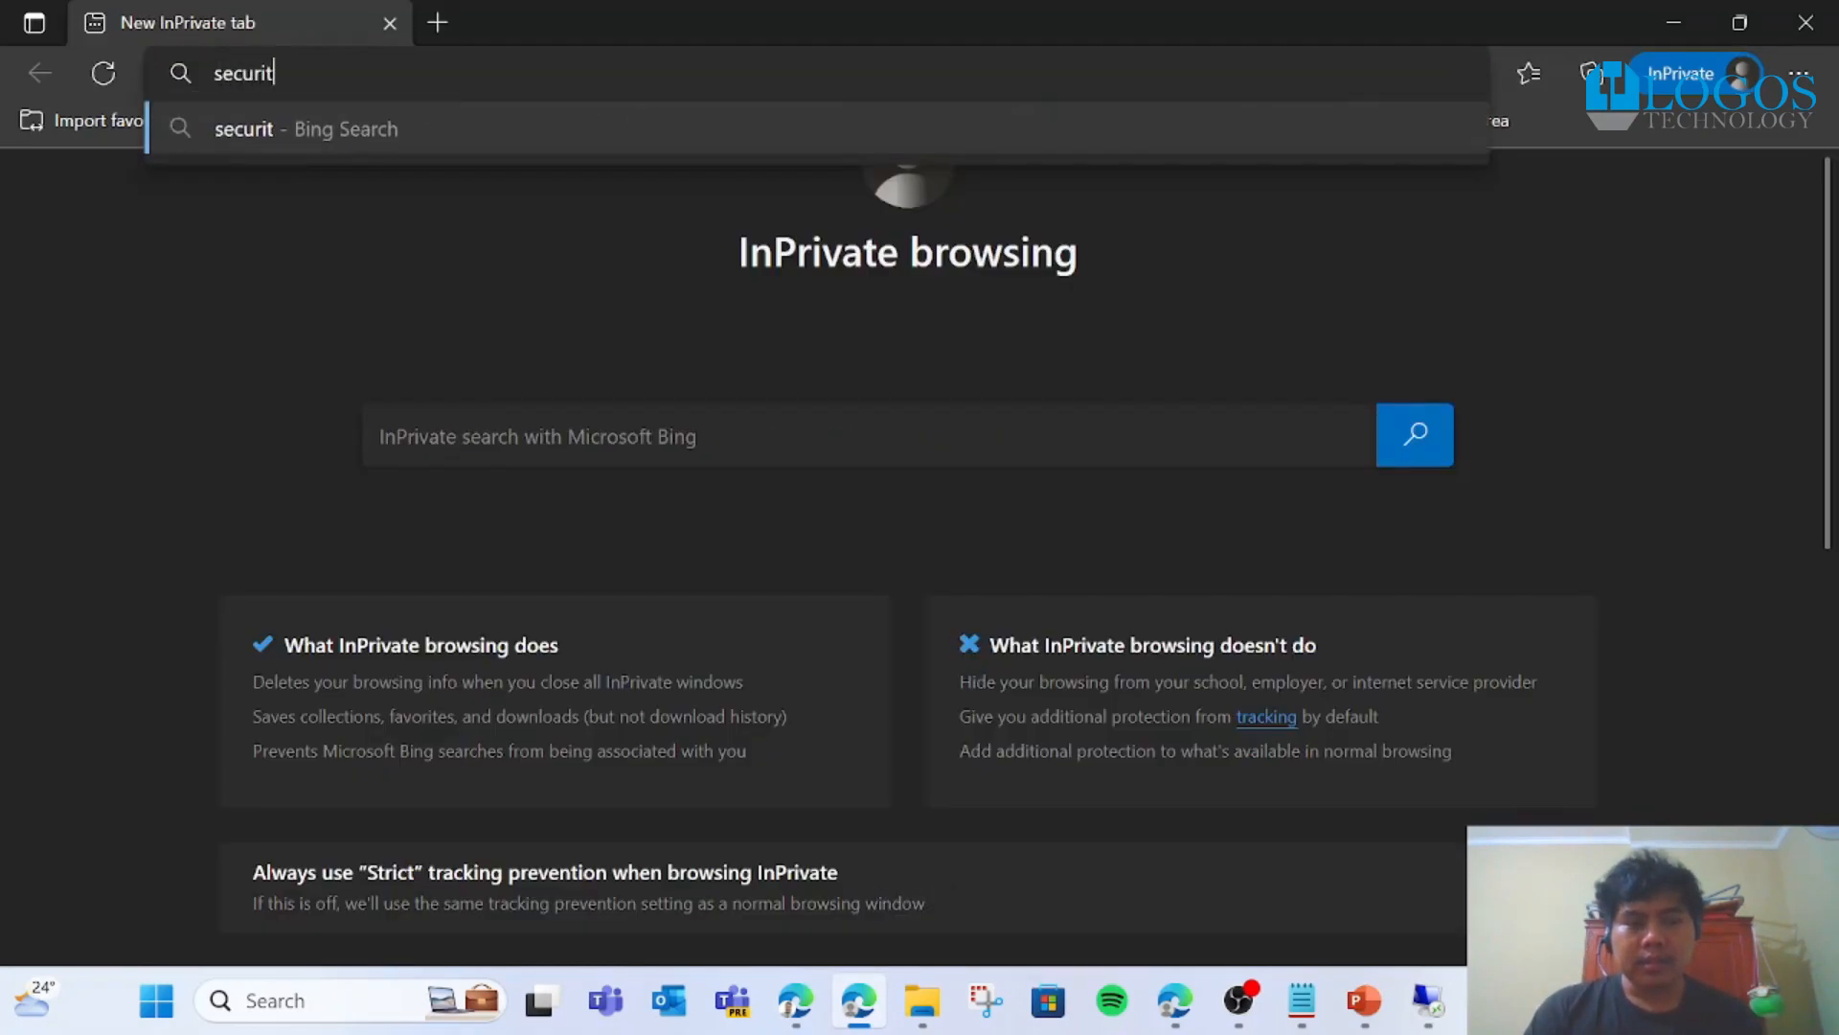
{"action": "type", "text": "y.microw"}
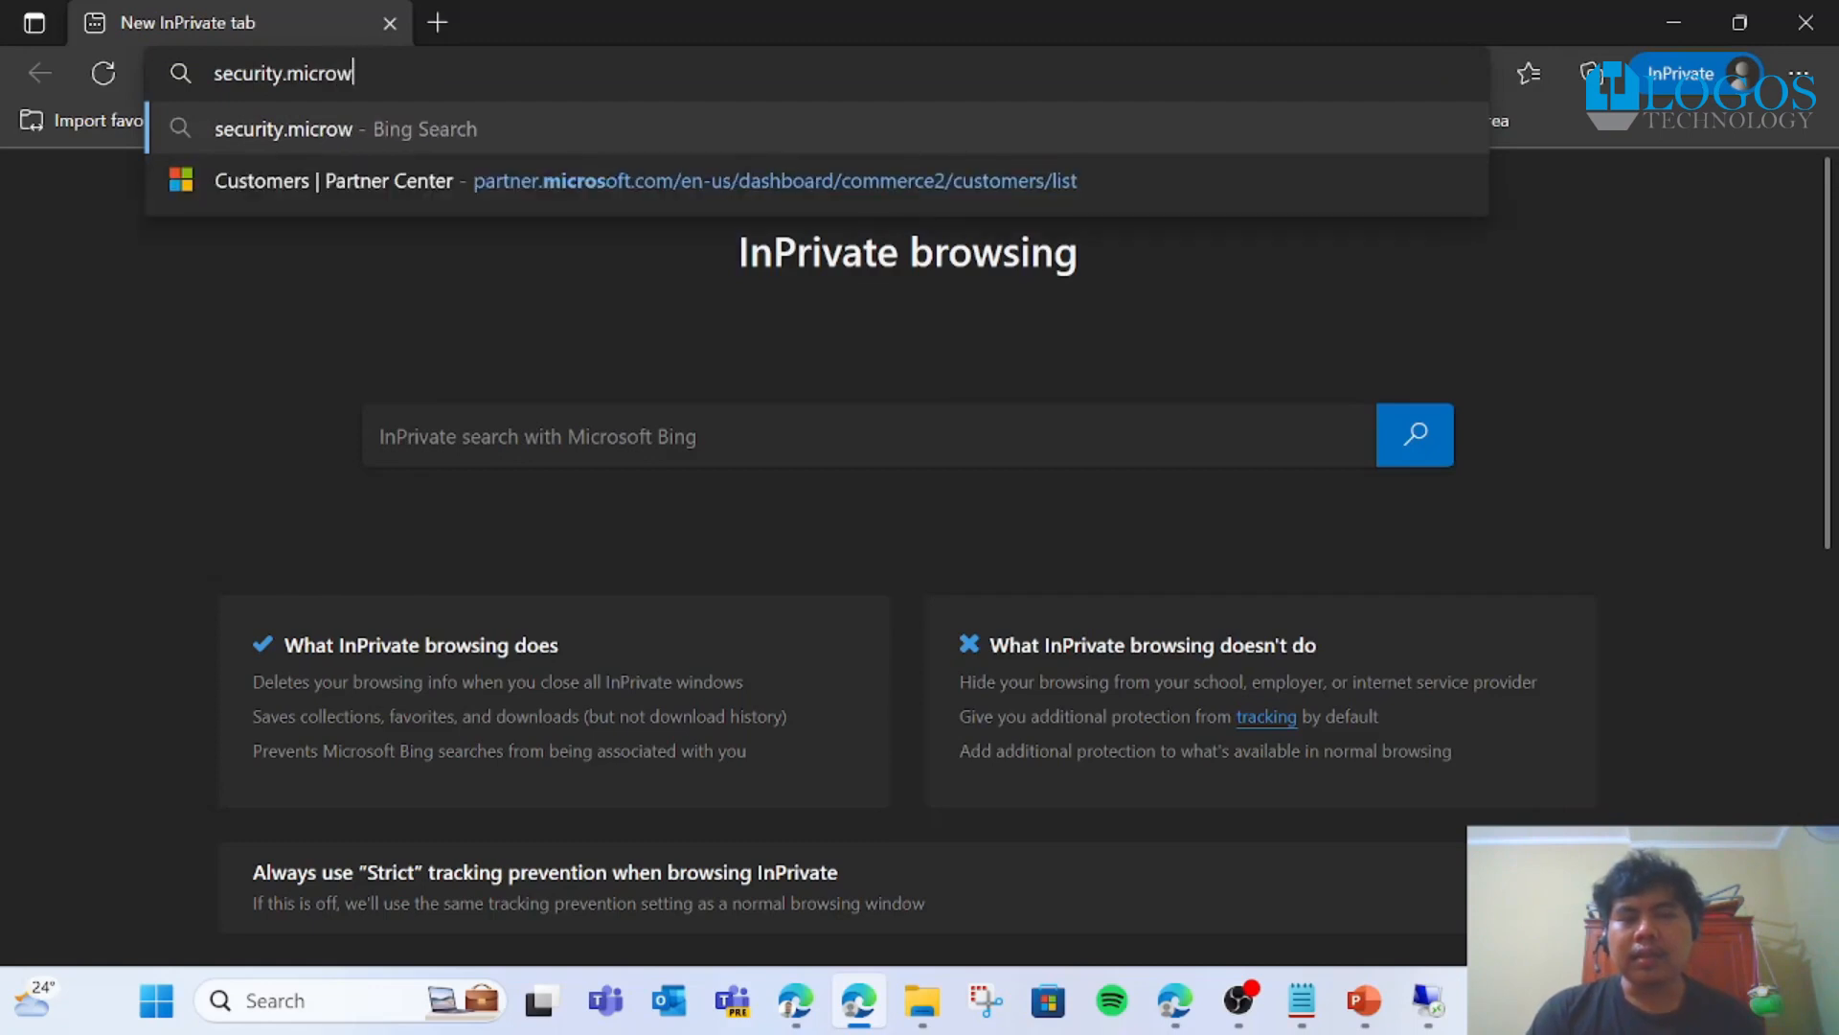
{"action": "key", "text": "BackSpace"}
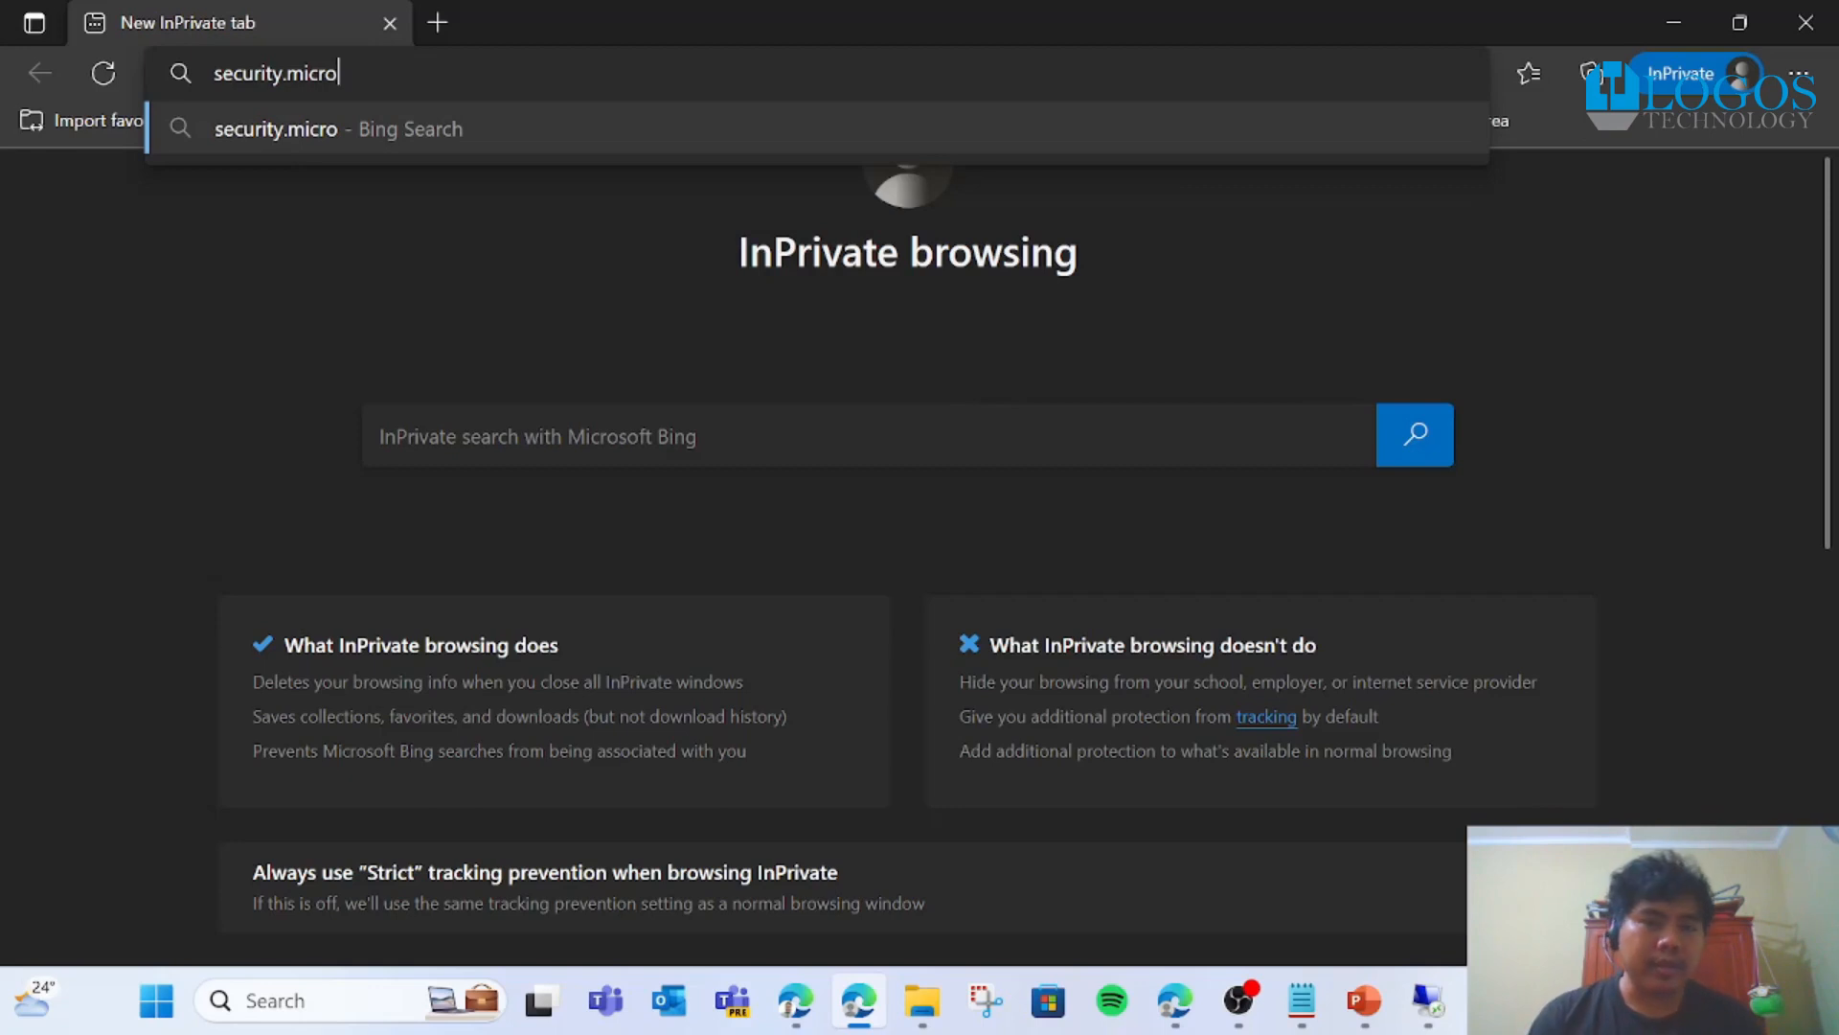
{"action": "type", "text": "soft.com"}
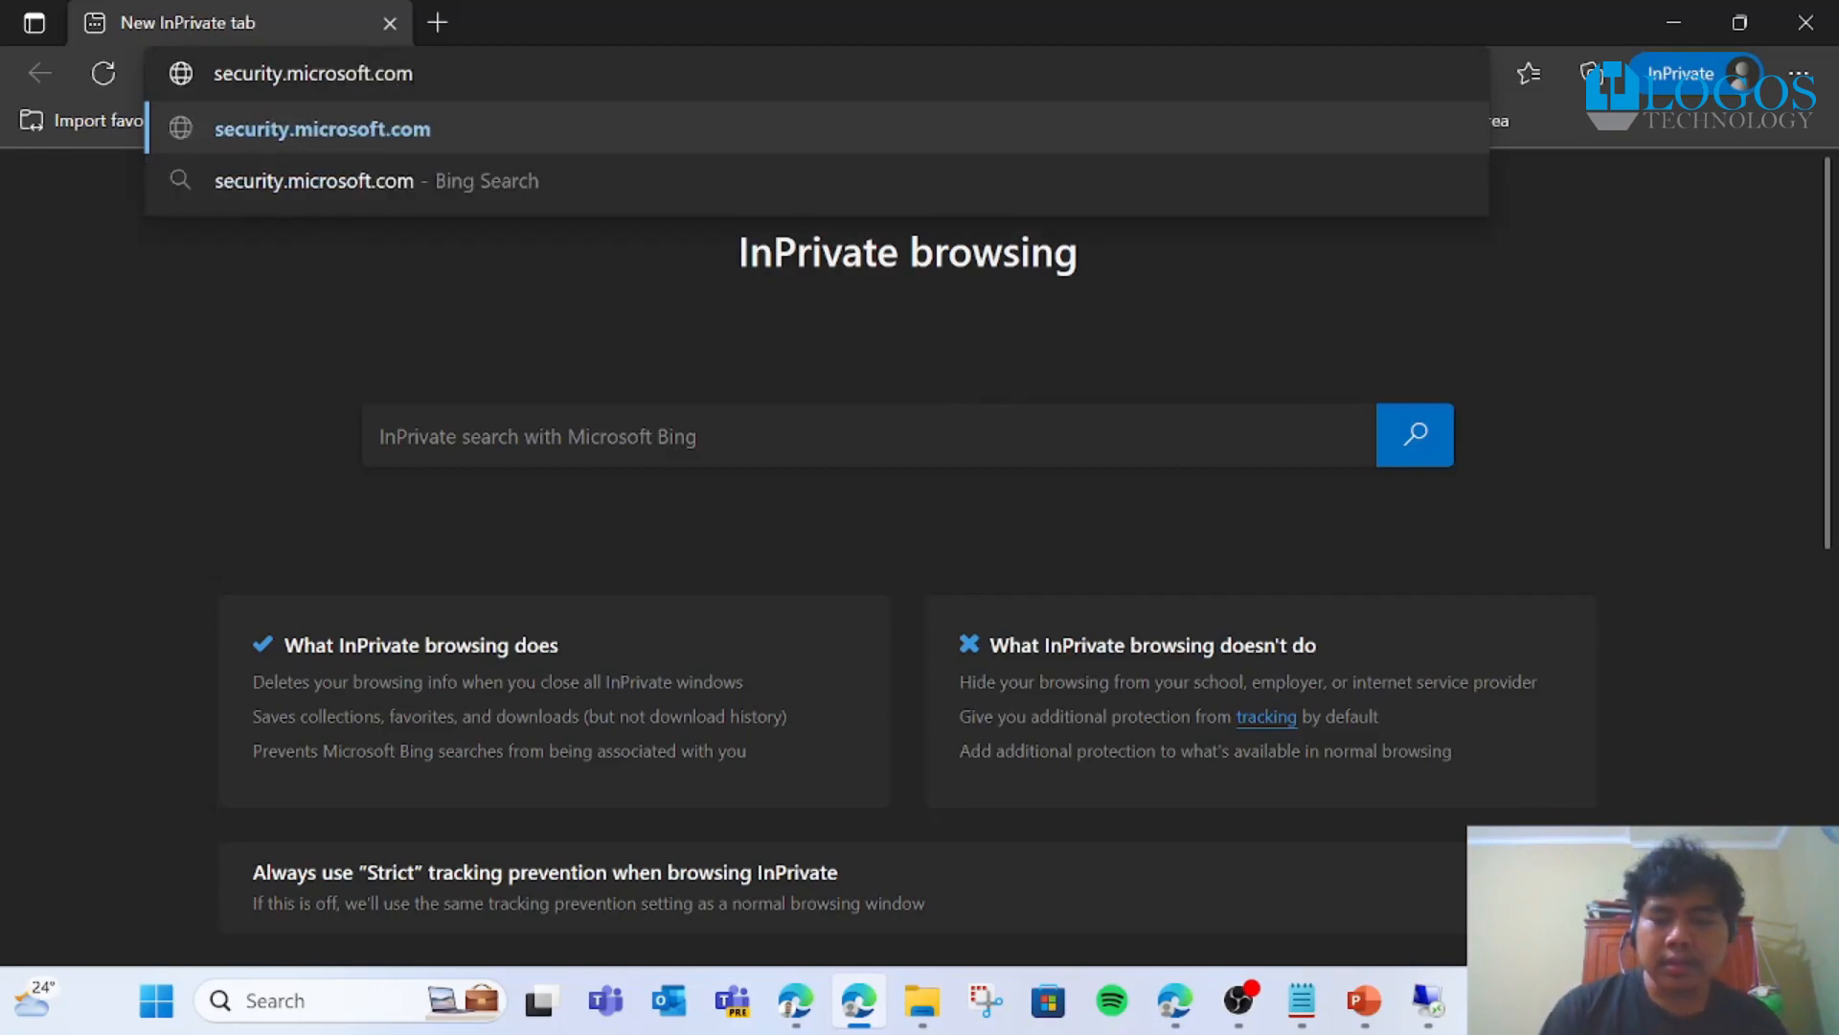
{"action": "key", "text": "Return"}
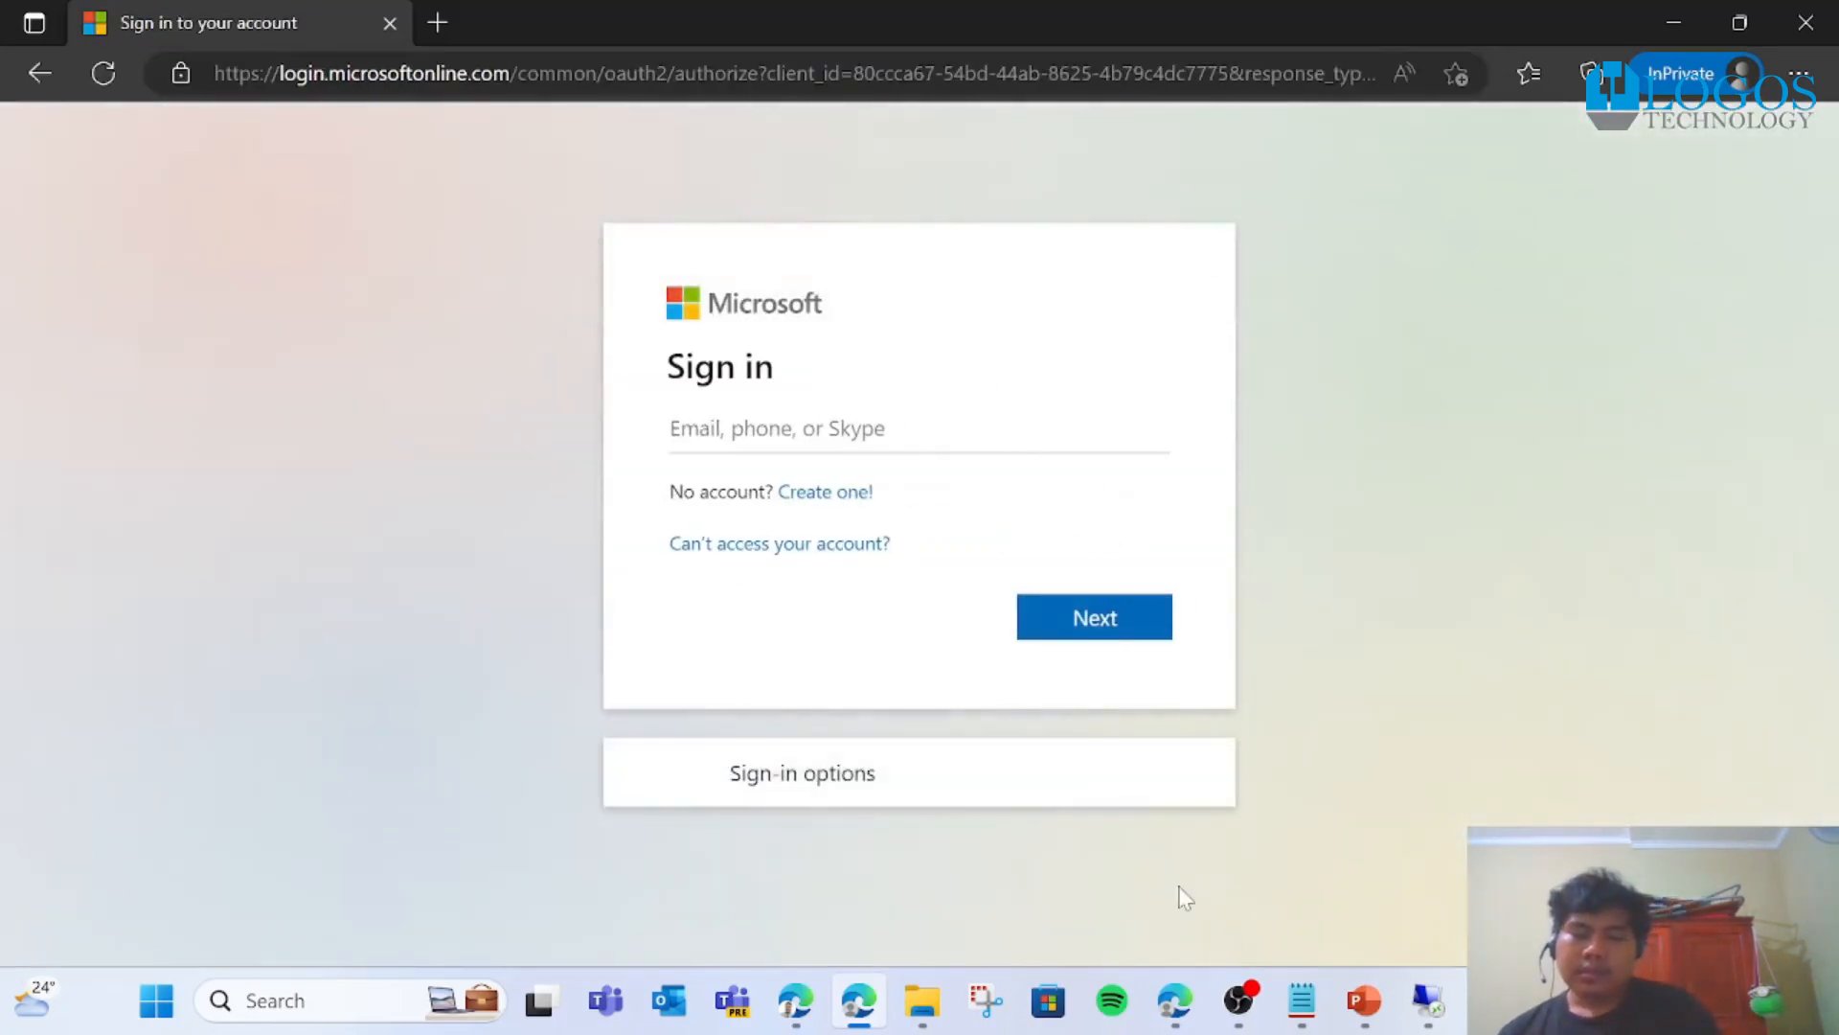
Step: Copy the second admin account's e-mail from the Notepad note and submit it as the Microsoft sign-in name
{"action": "left_click", "coordinate": [1301, 1000]}
{"action": "left_click_drag", "start_coordinate": [607, 433], "coordinate": [228, 433]}
{"action": "key", "text": "ctrl+c"}
{"action": "left_click", "coordinate": [163, 442]}
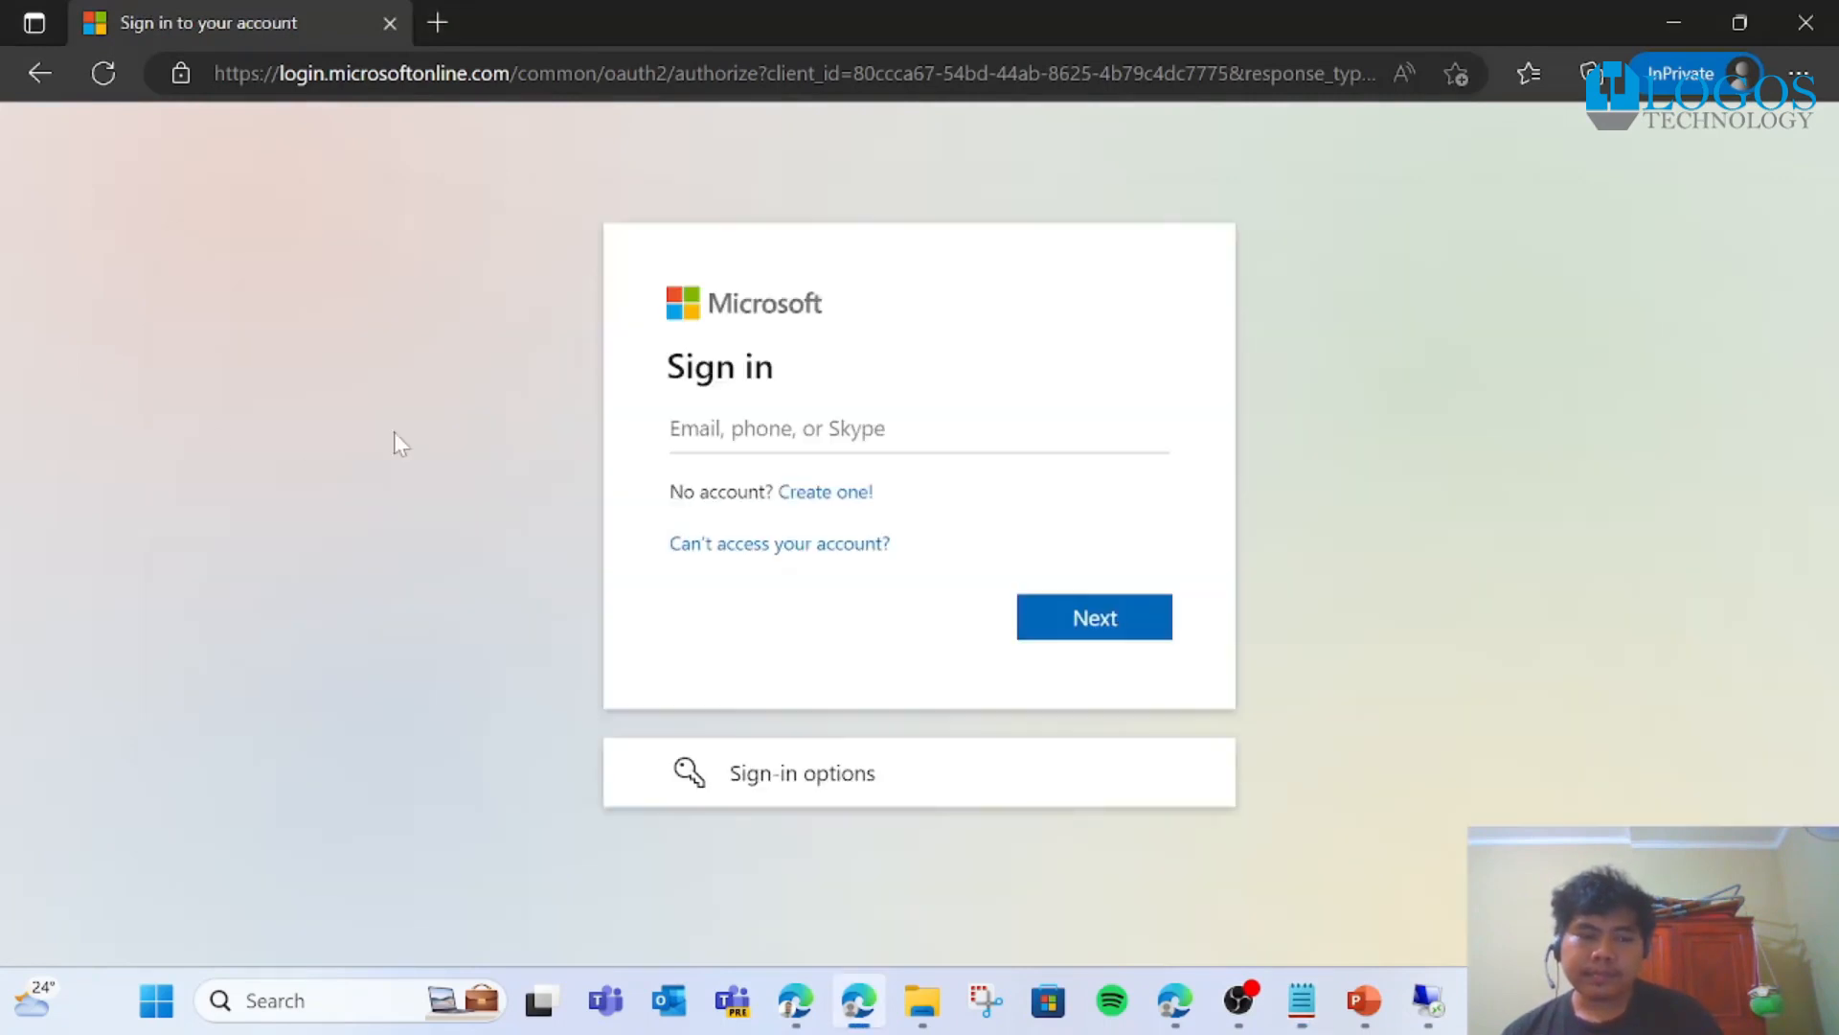
{"action": "key", "text": "ctrl+v"}
{"action": "left_click", "coordinate": [1095, 634]}
Step: Copy the second account's password from Notepad, paste it into the password field, sign in, and choose to stay signed in
{"action": "left_click", "coordinate": [1303, 1004]}
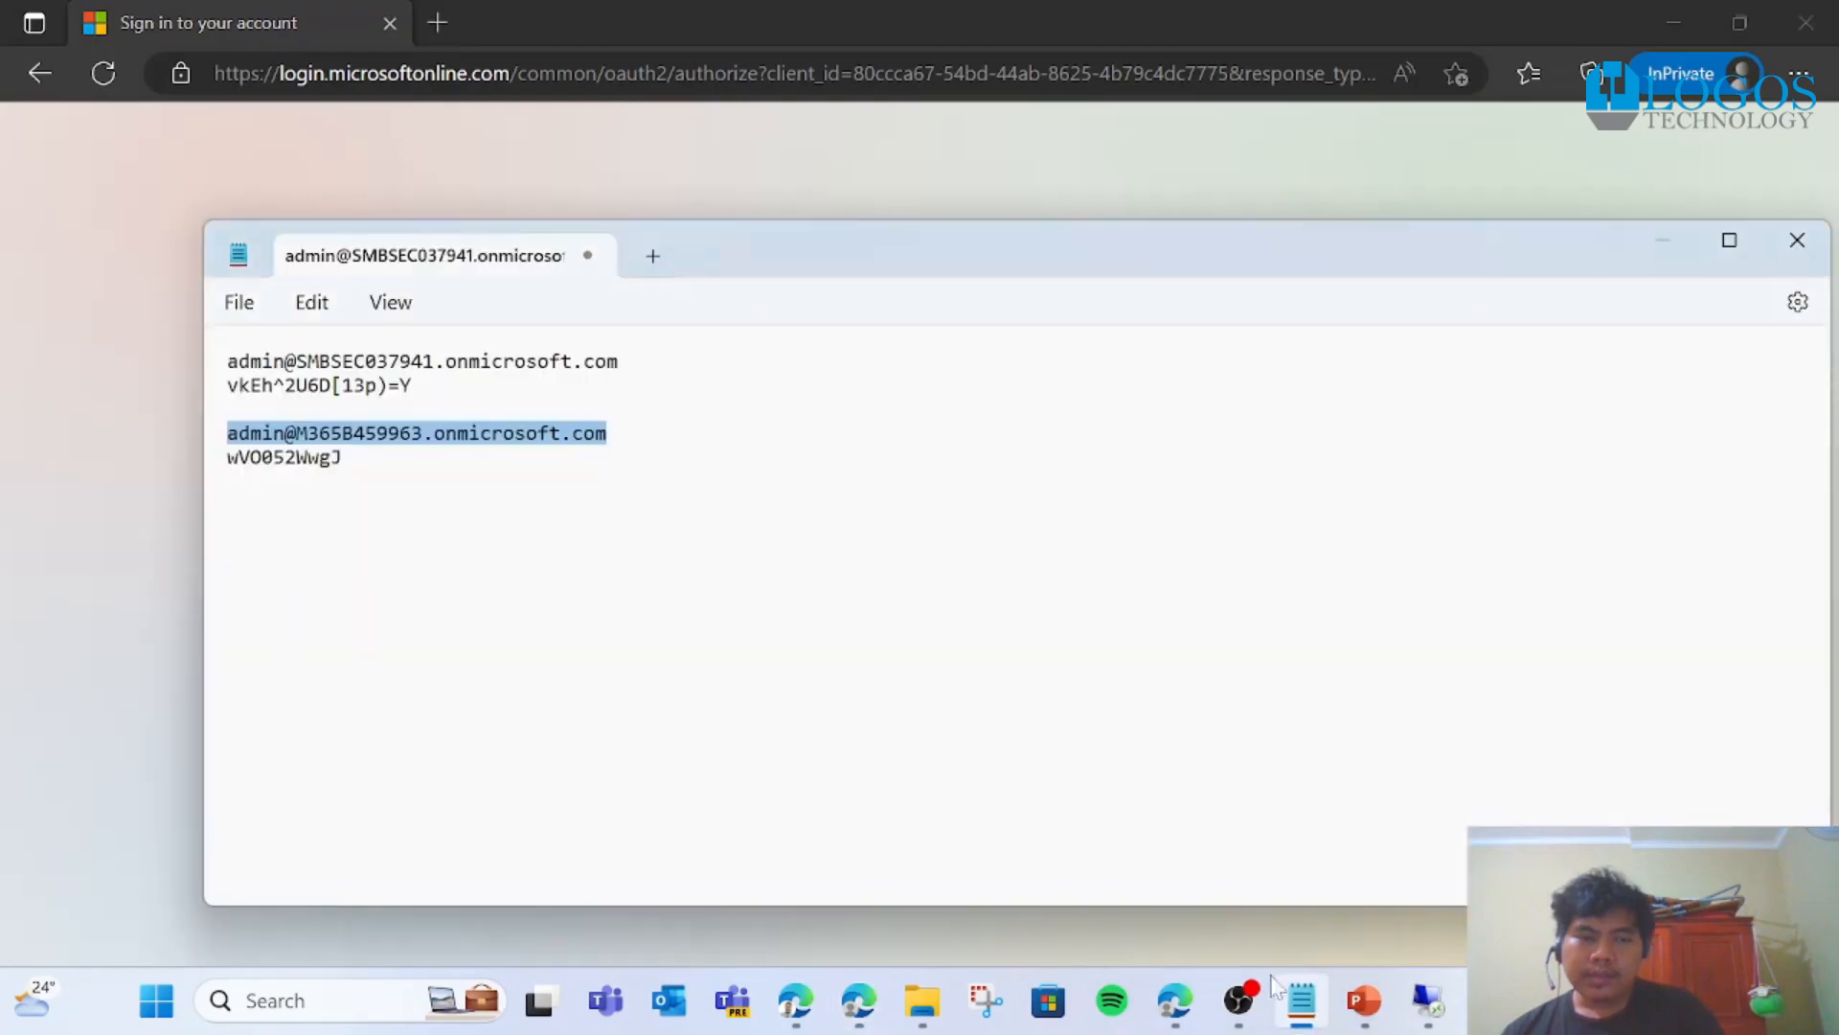
{"action": "left_click_drag", "start_coordinate": [343, 458], "coordinate": [227, 458]}
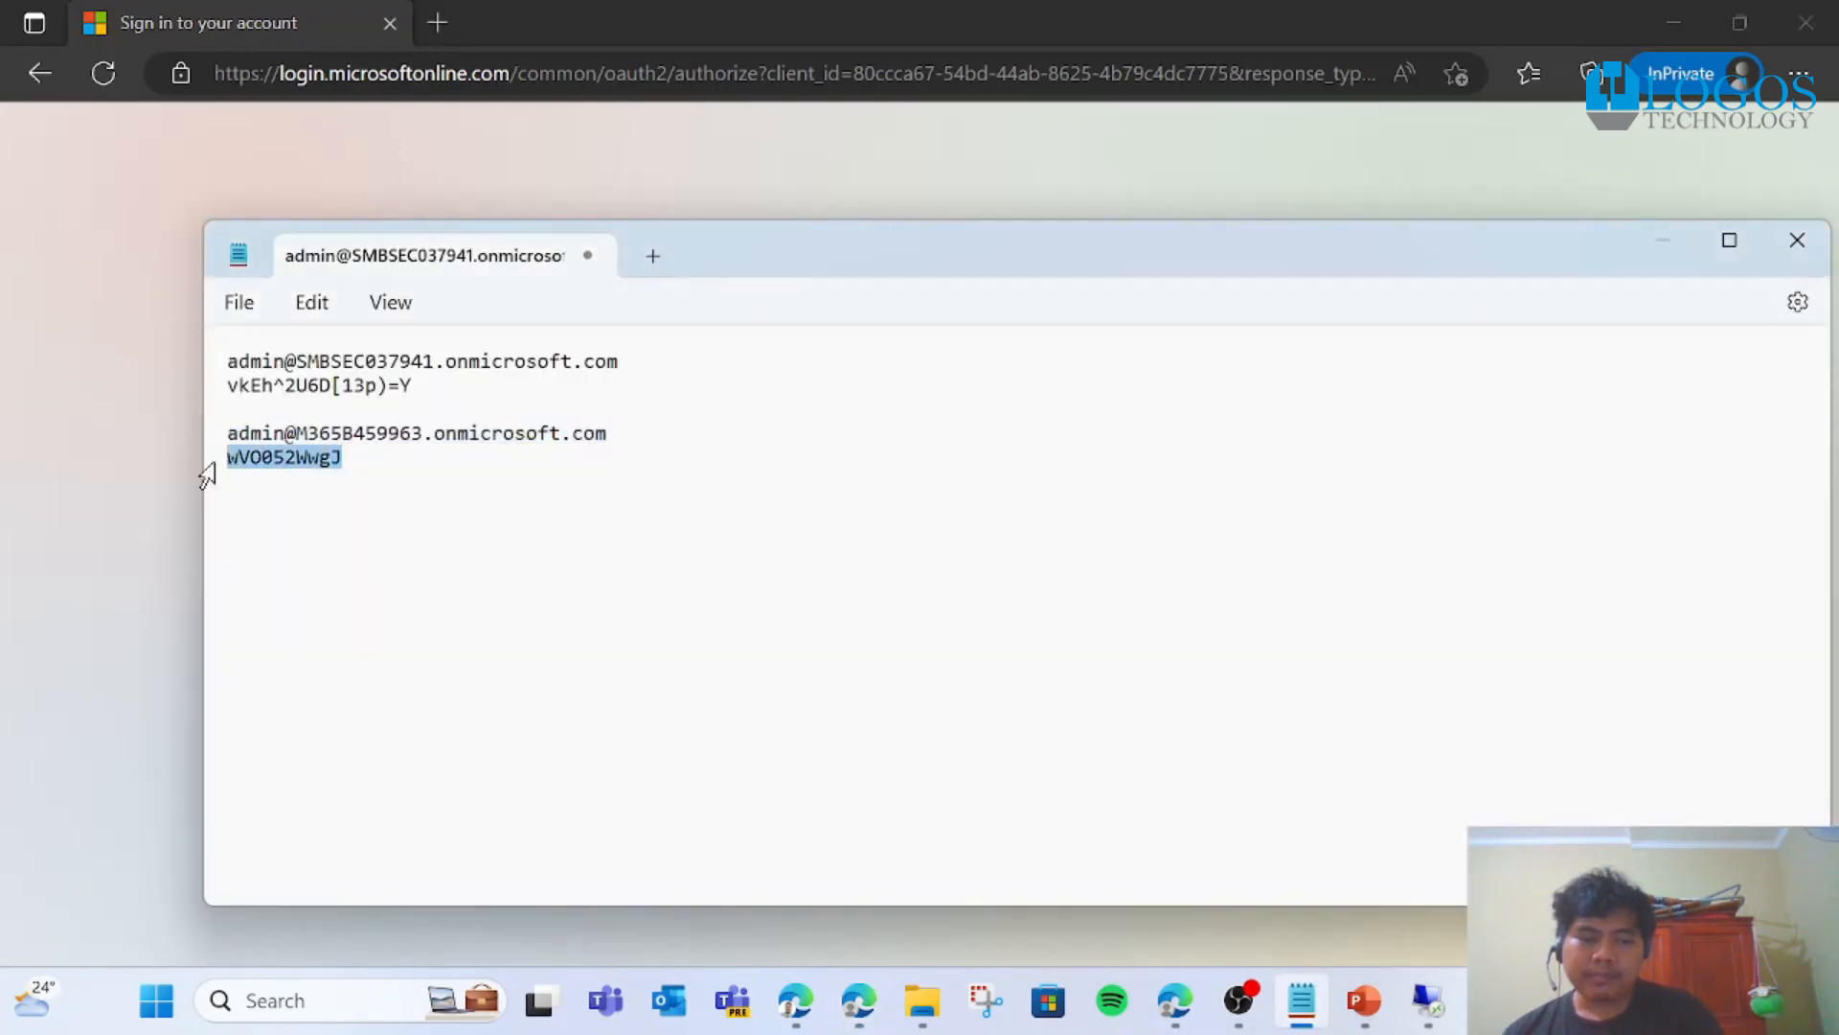
{"action": "key", "text": "alt+Tab"}
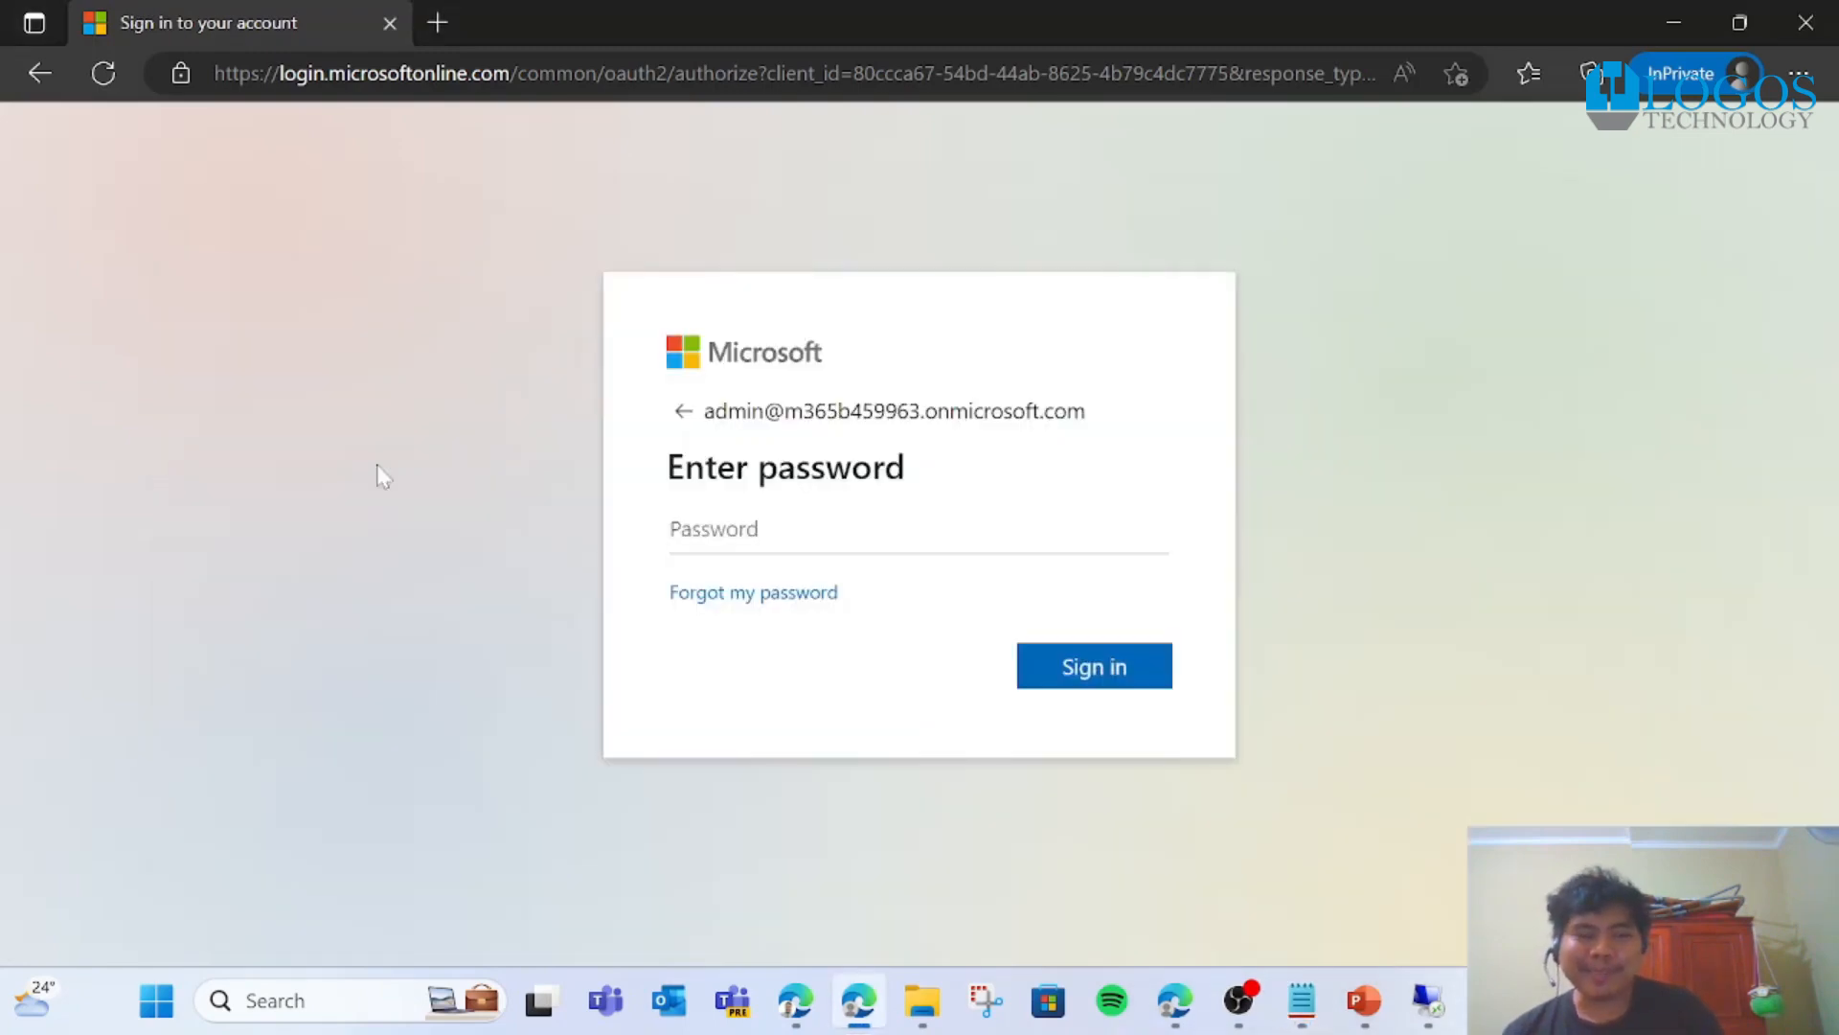
{"action": "key", "text": "ctrl+v"}
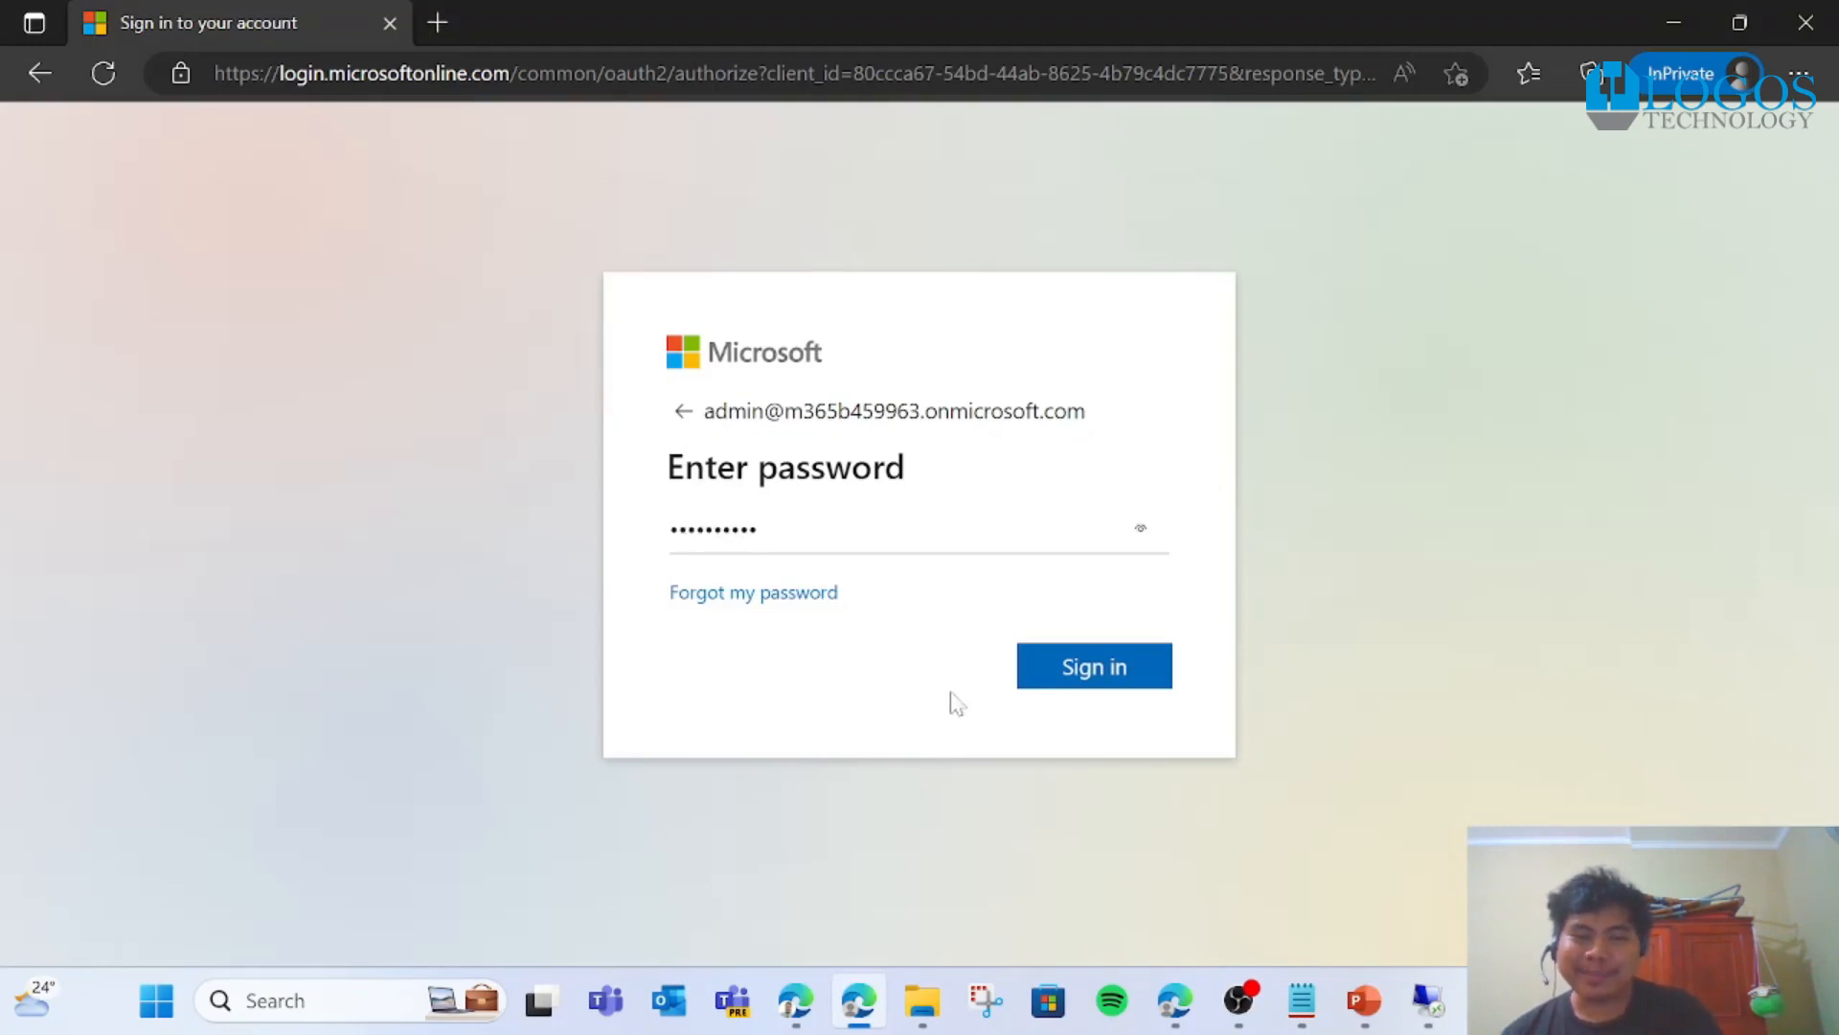
{"action": "left_click", "coordinate": [1078, 681]}
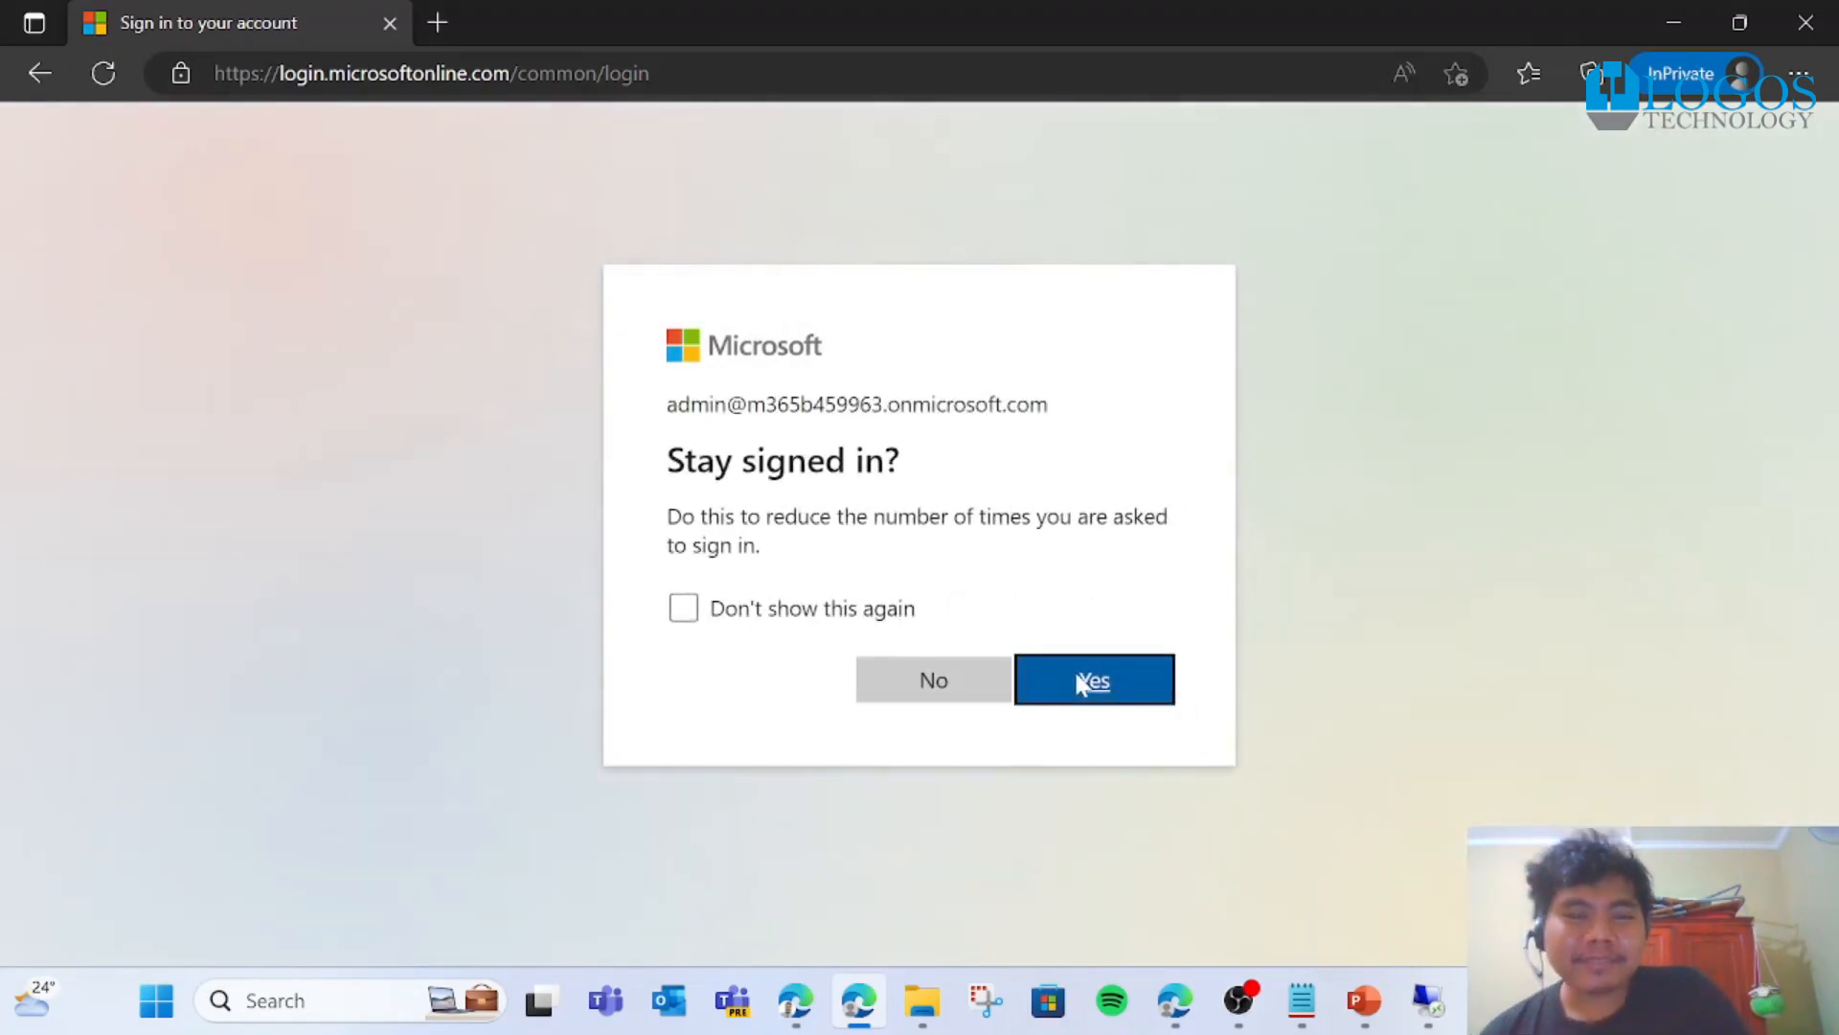
{"action": "left_click", "coordinate": [1080, 681]}
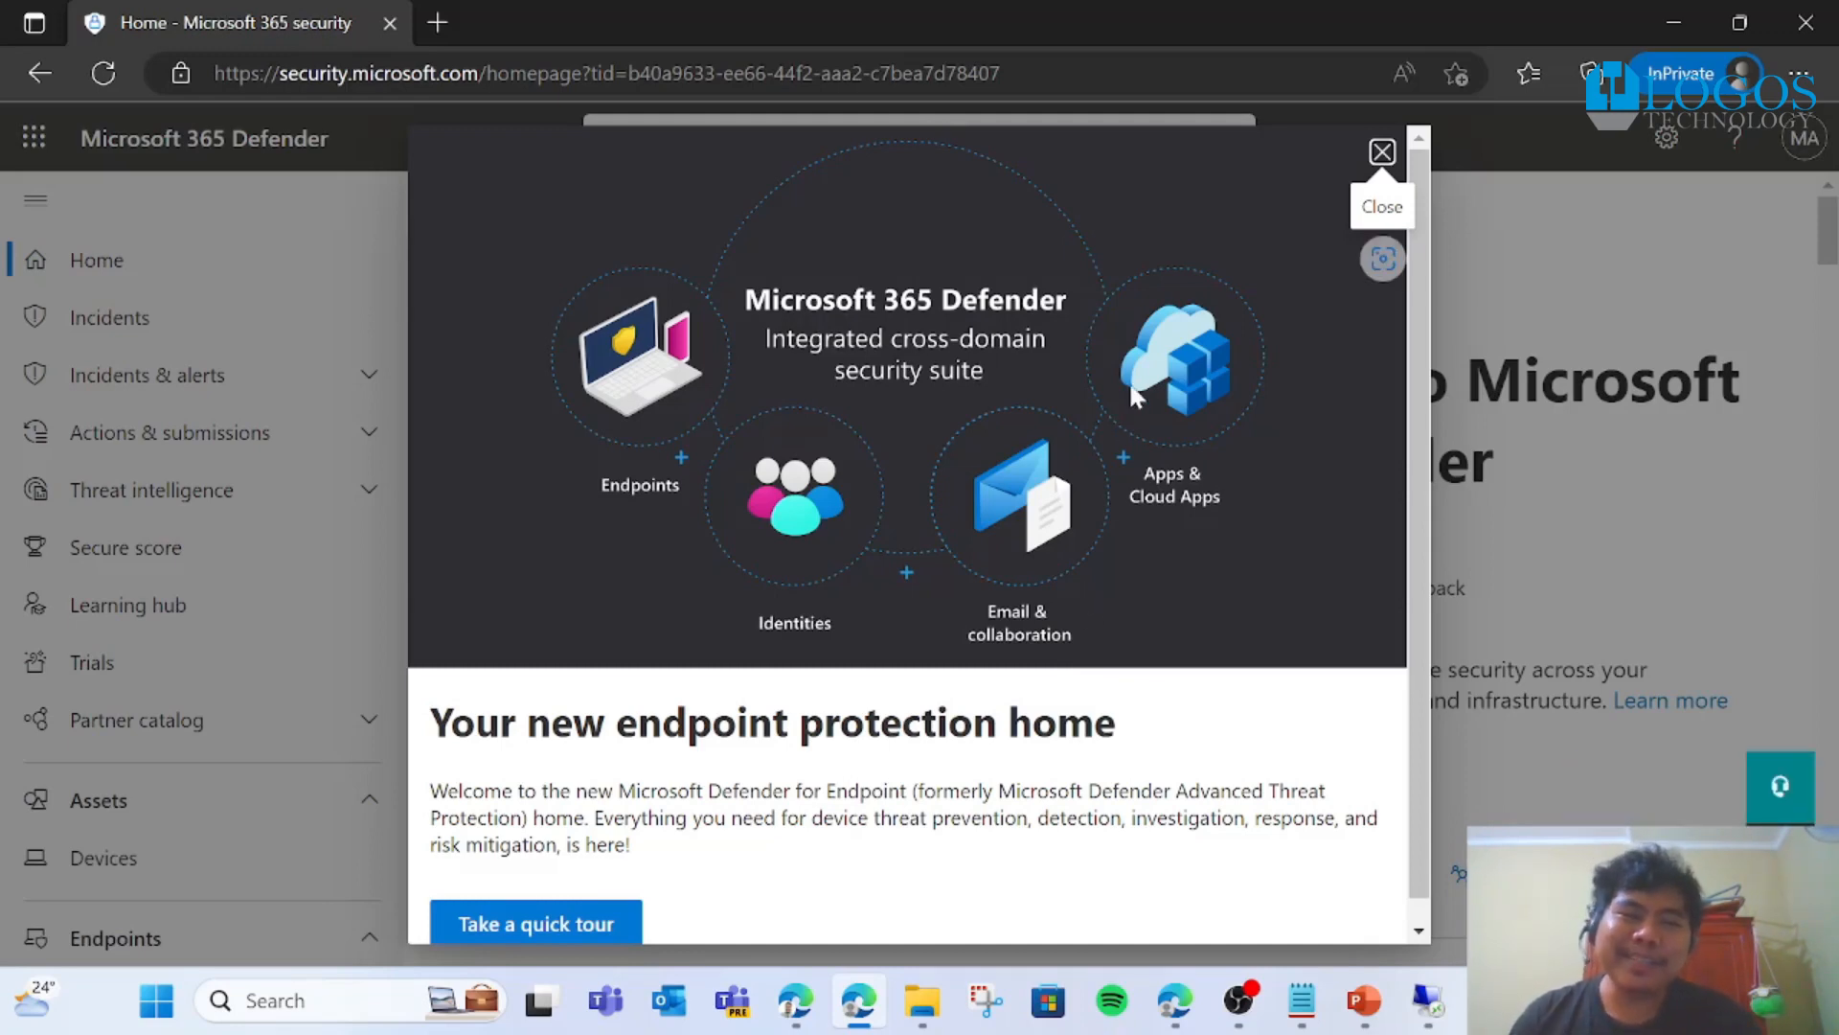
Step: Dismiss the Microsoft 365 Defender welcome dialog and tour tip, and open the Devices page under Assets
{"action": "left_click", "coordinate": [1383, 152]}
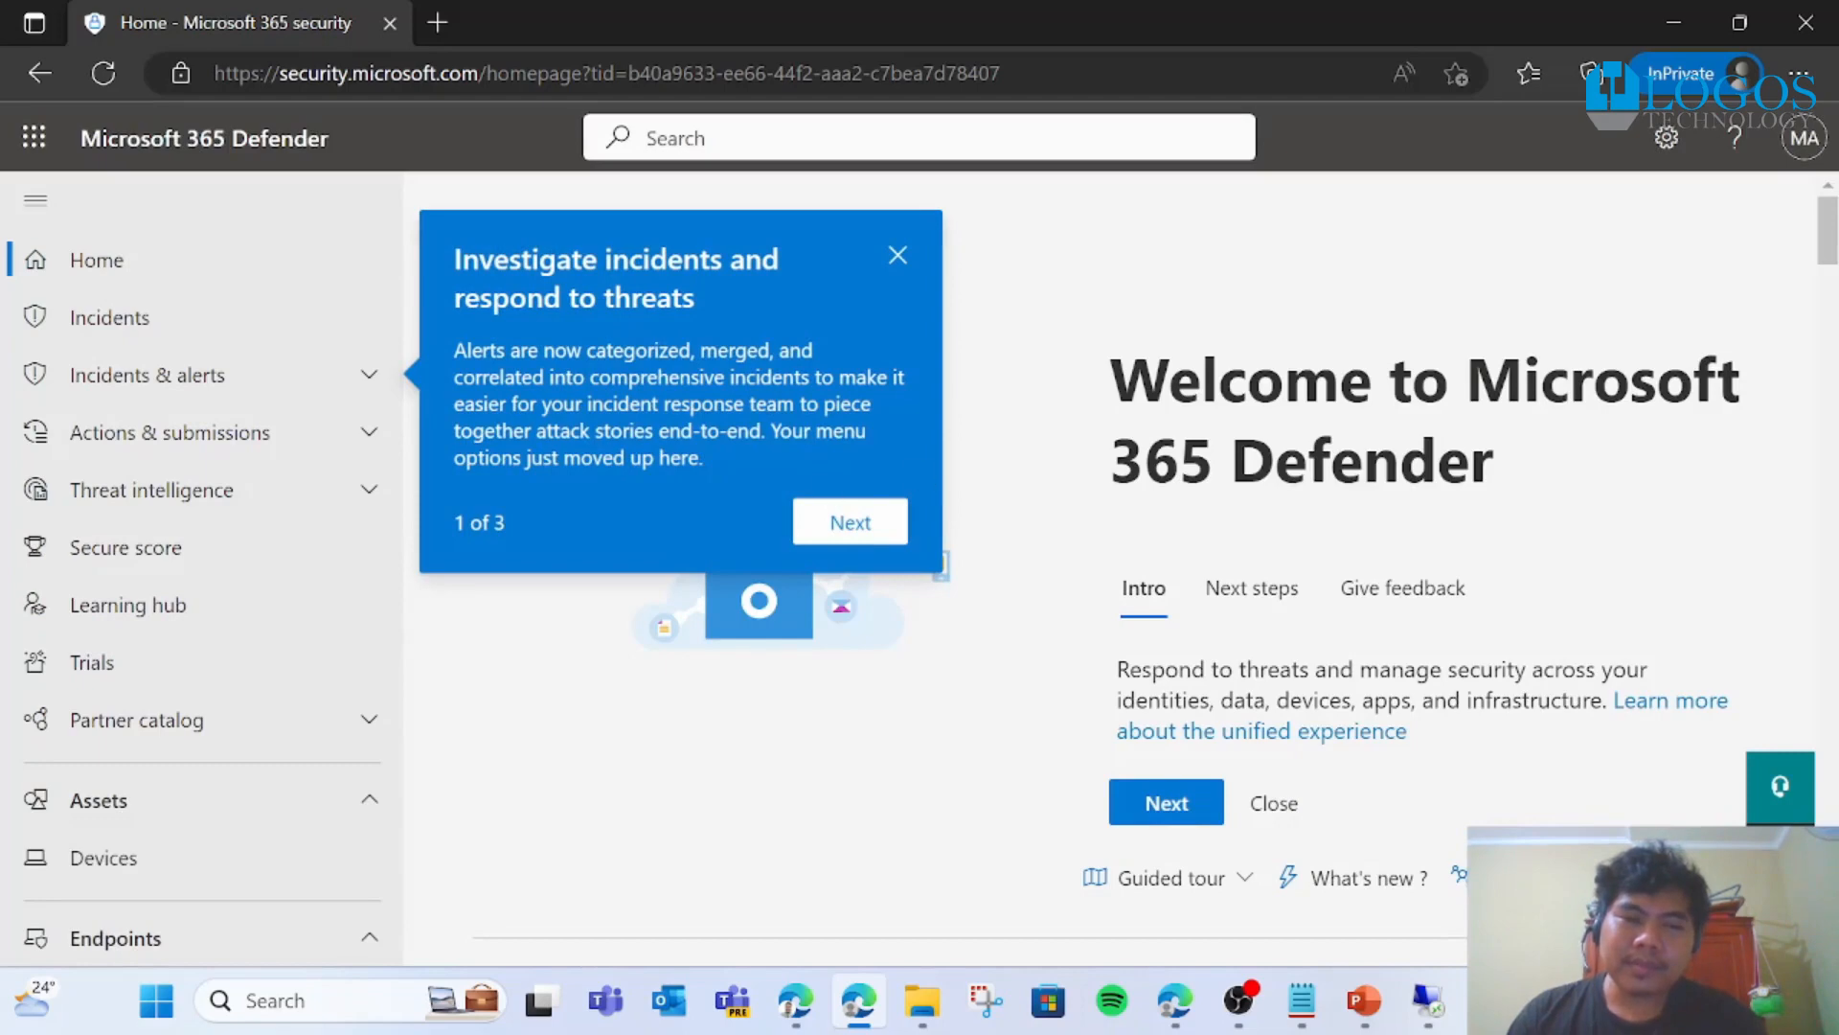
{"action": "left_click", "coordinate": [898, 255]}
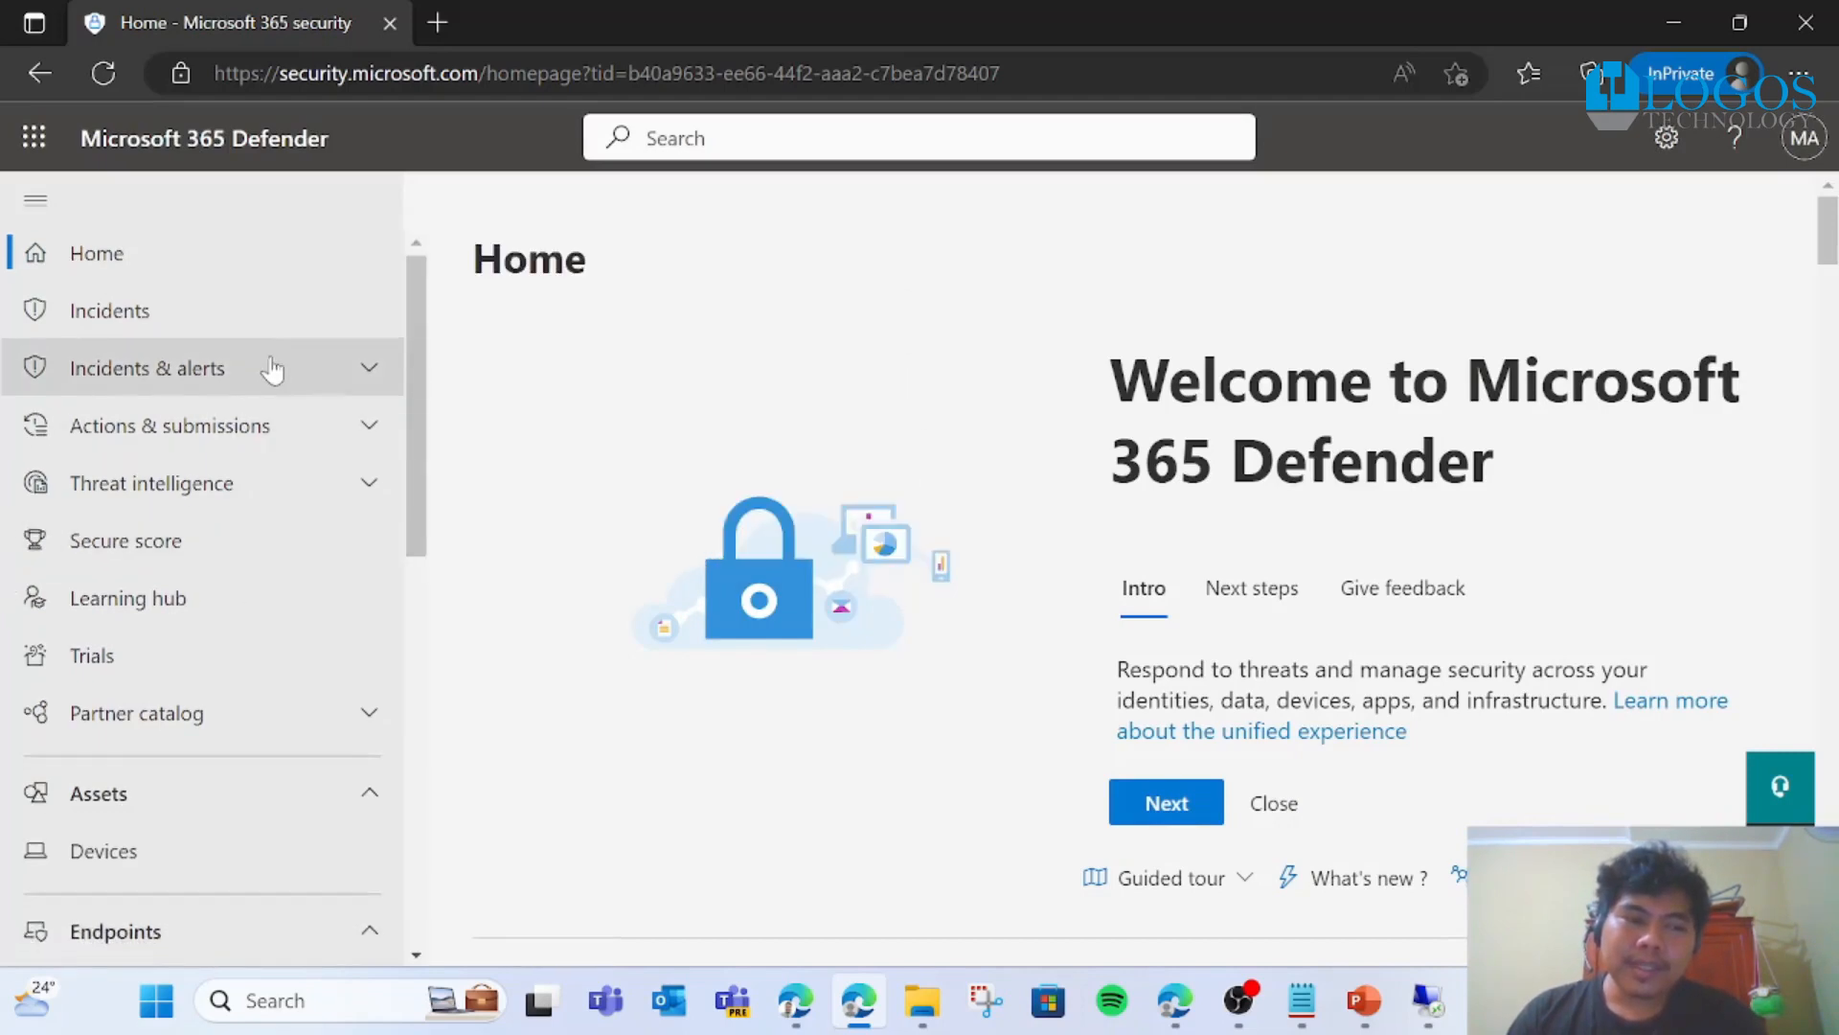
{"action": "scroll", "coordinate": [272, 403], "scroll_direction": "down", "scroll_amount": 2}
{"action": "left_click", "coordinate": [100, 657]}
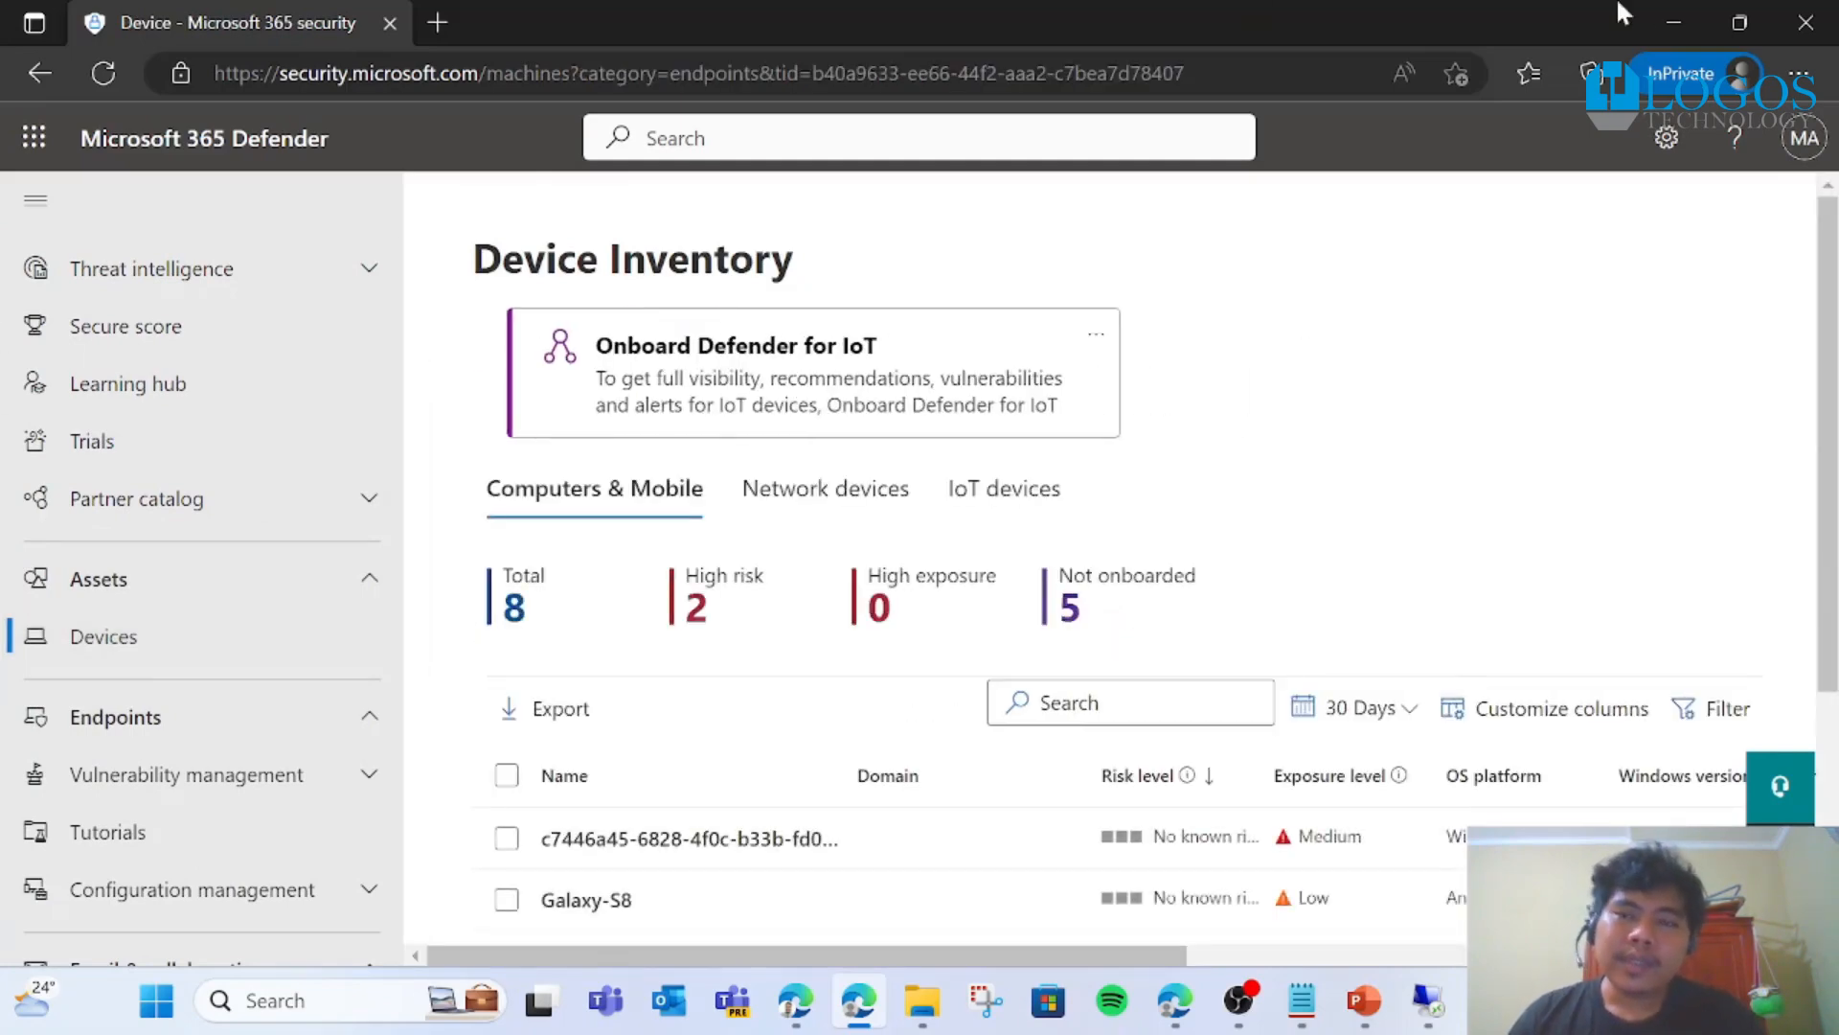
Step: Switch to full screen and examine the Computers & Mobile devices' risk level, OS, sensor health, onboarding status, last update and tags
{"action": "left_click", "coordinate": [1798, 75]}
{"action": "left_click", "coordinate": [1736, 171]}
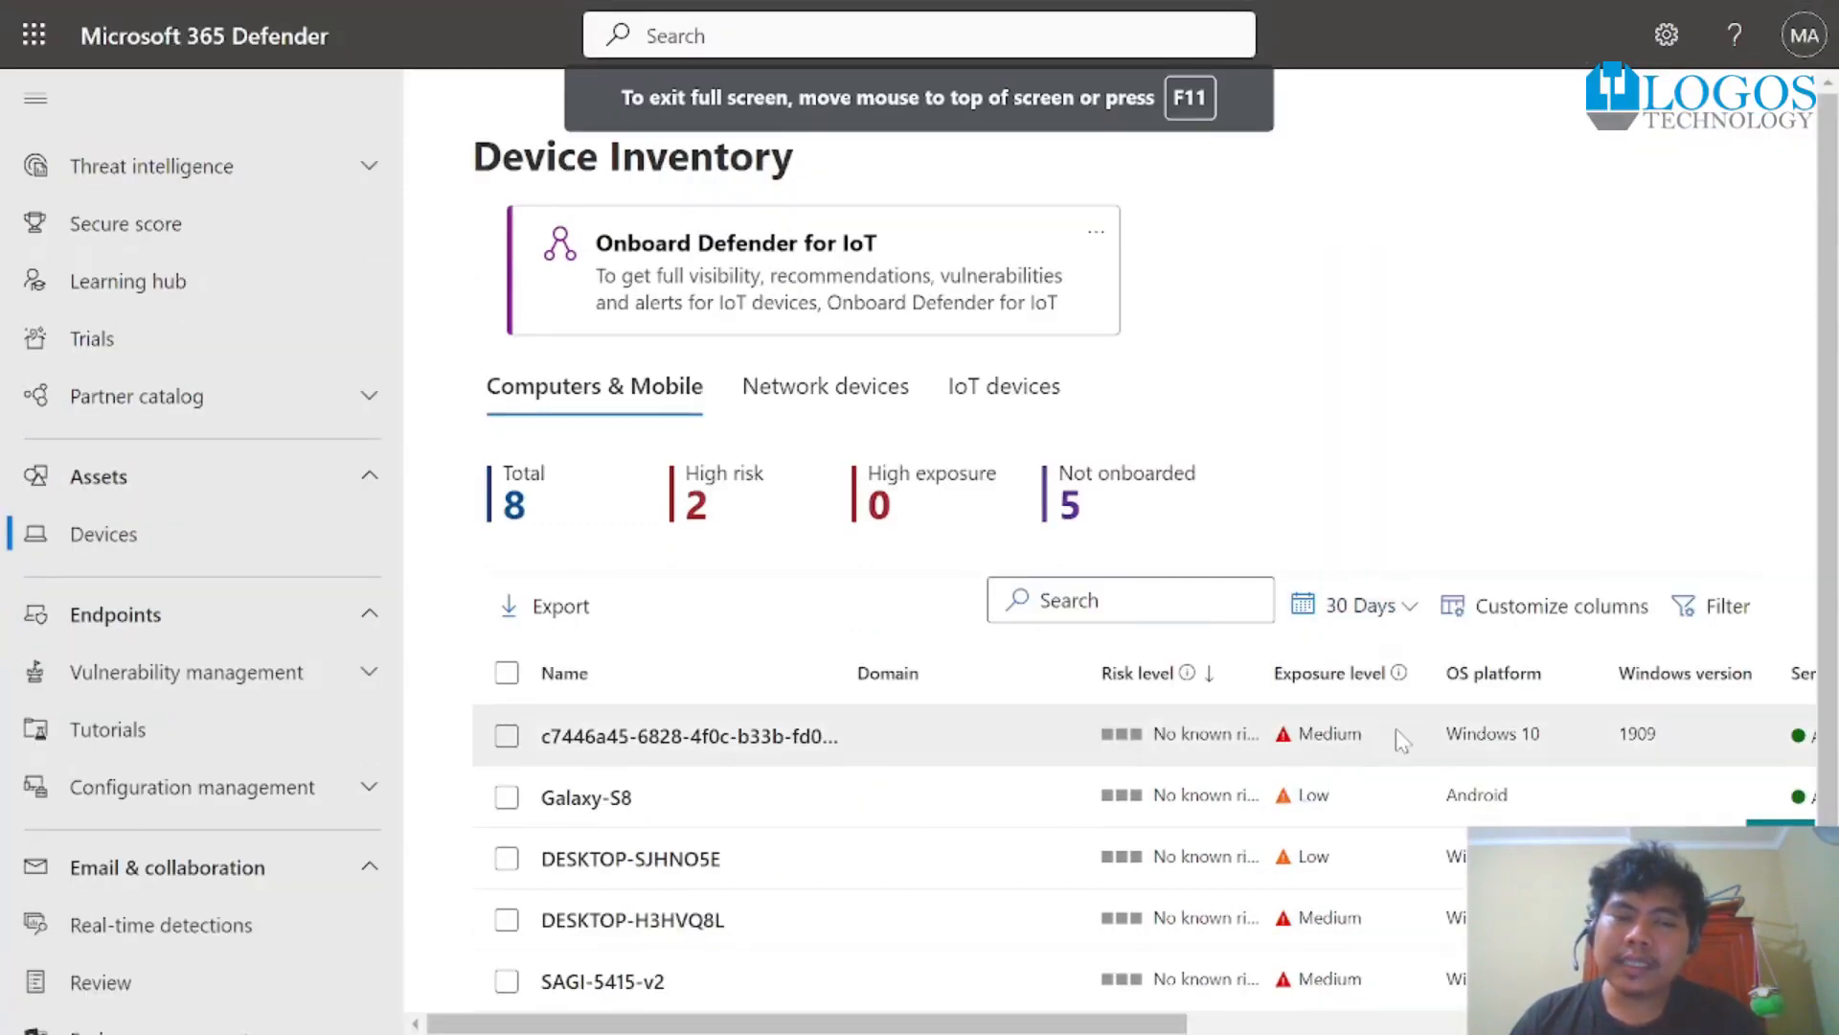
{"action": "scroll", "coordinate": [1395, 728], "scroll_direction": "down", "scroll_amount": 2}
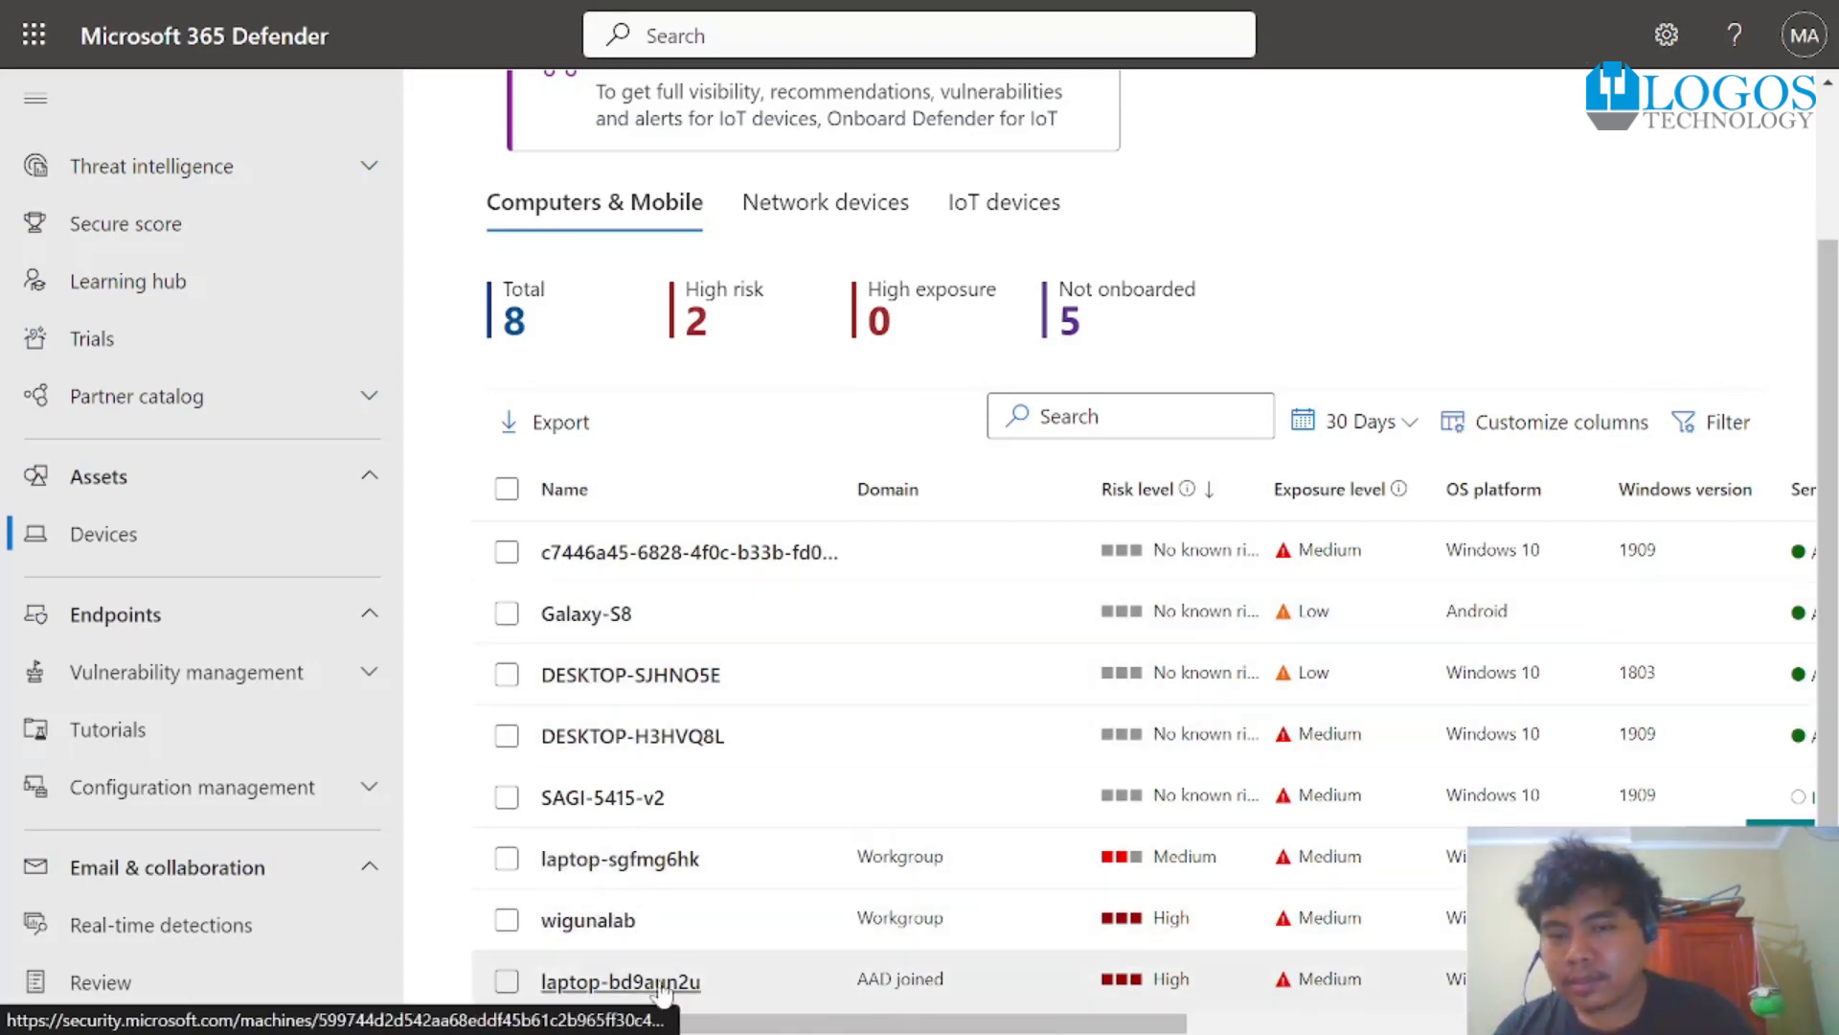
{"action": "left_click_drag", "start_coordinate": [883, 1025], "coordinate": [990, 1029]}
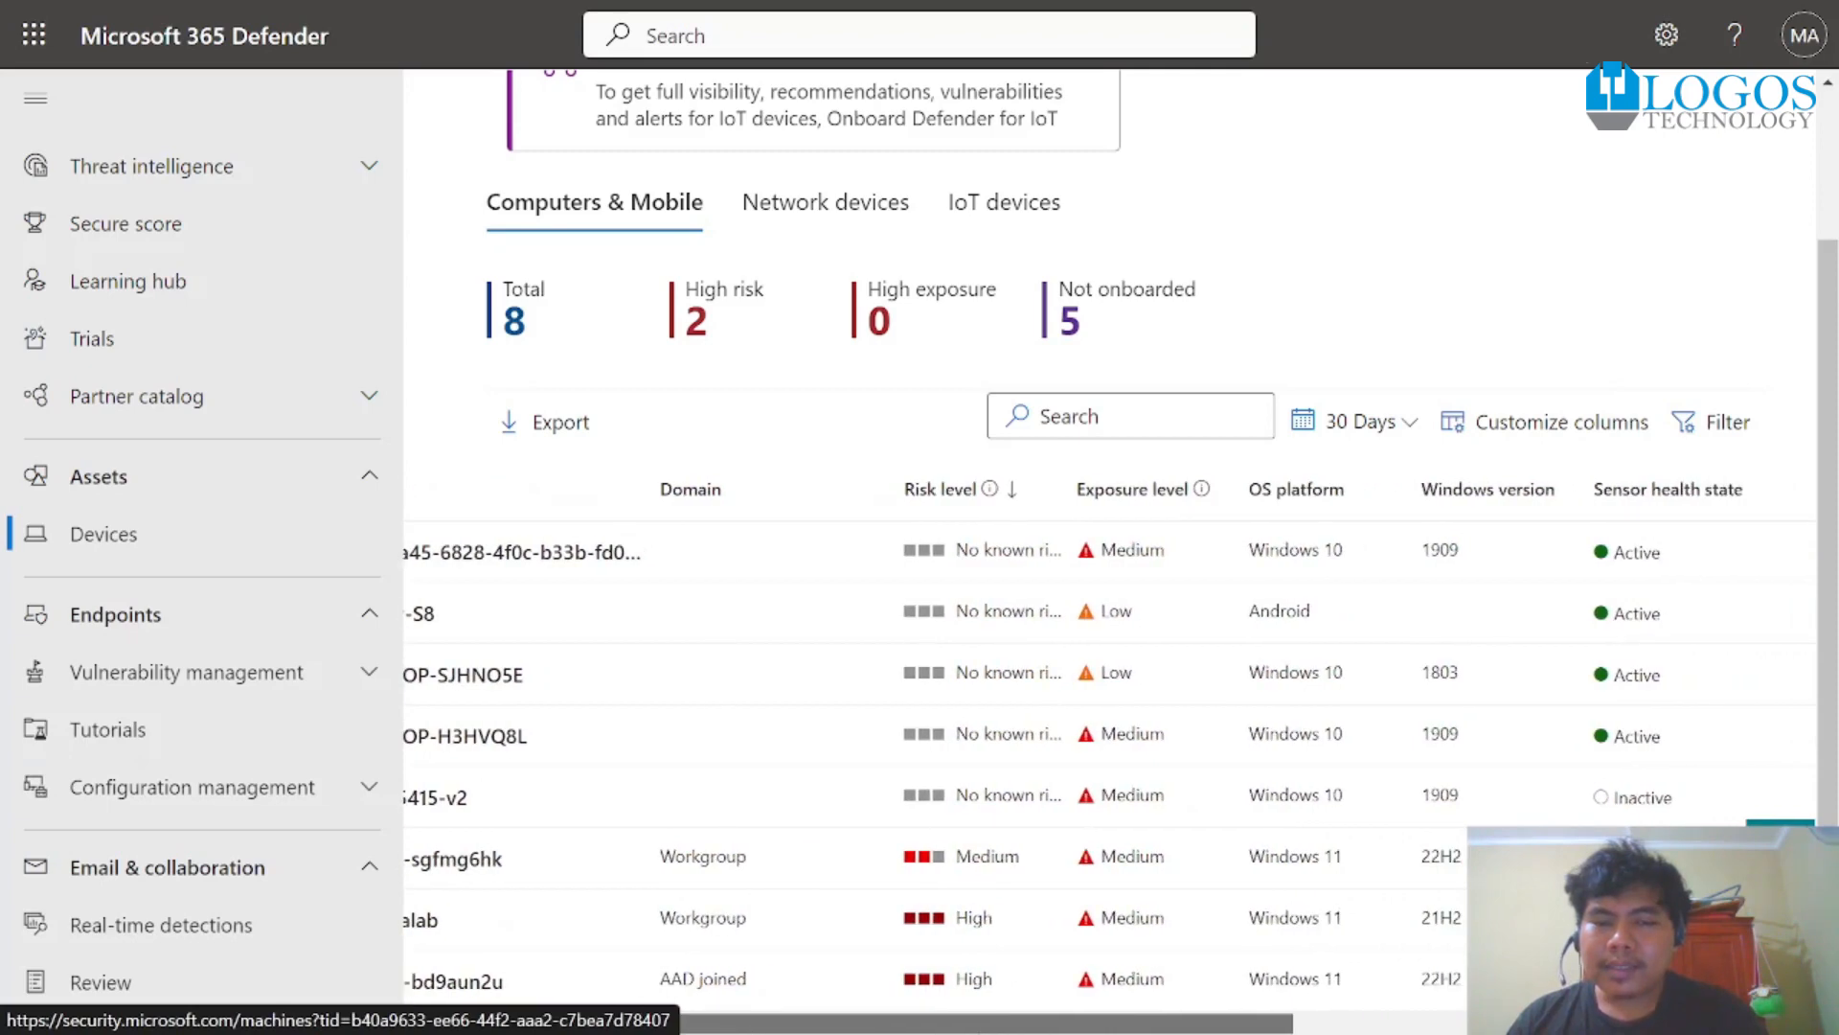
{"action": "left_click_drag", "start_coordinate": [989, 1030], "coordinate": [1068, 1030]}
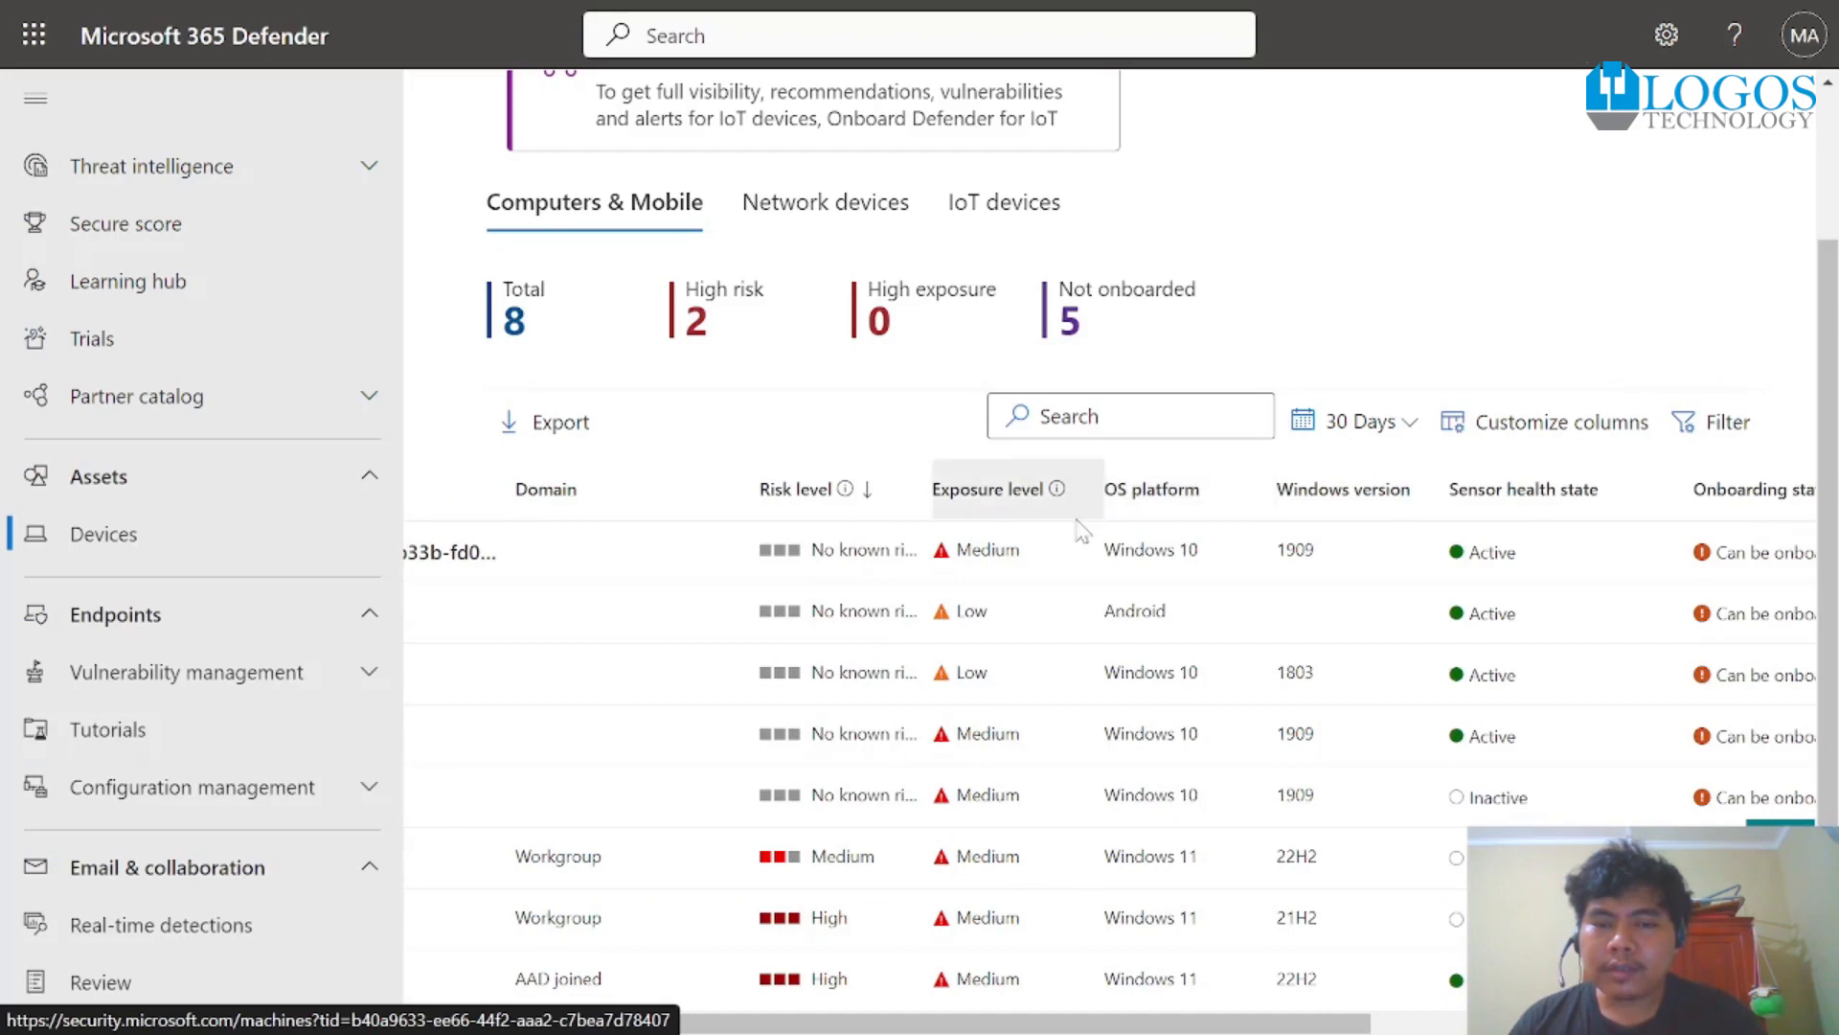
{"action": "left_click_drag", "start_coordinate": [1215, 1023], "coordinate": [1377, 1020]}
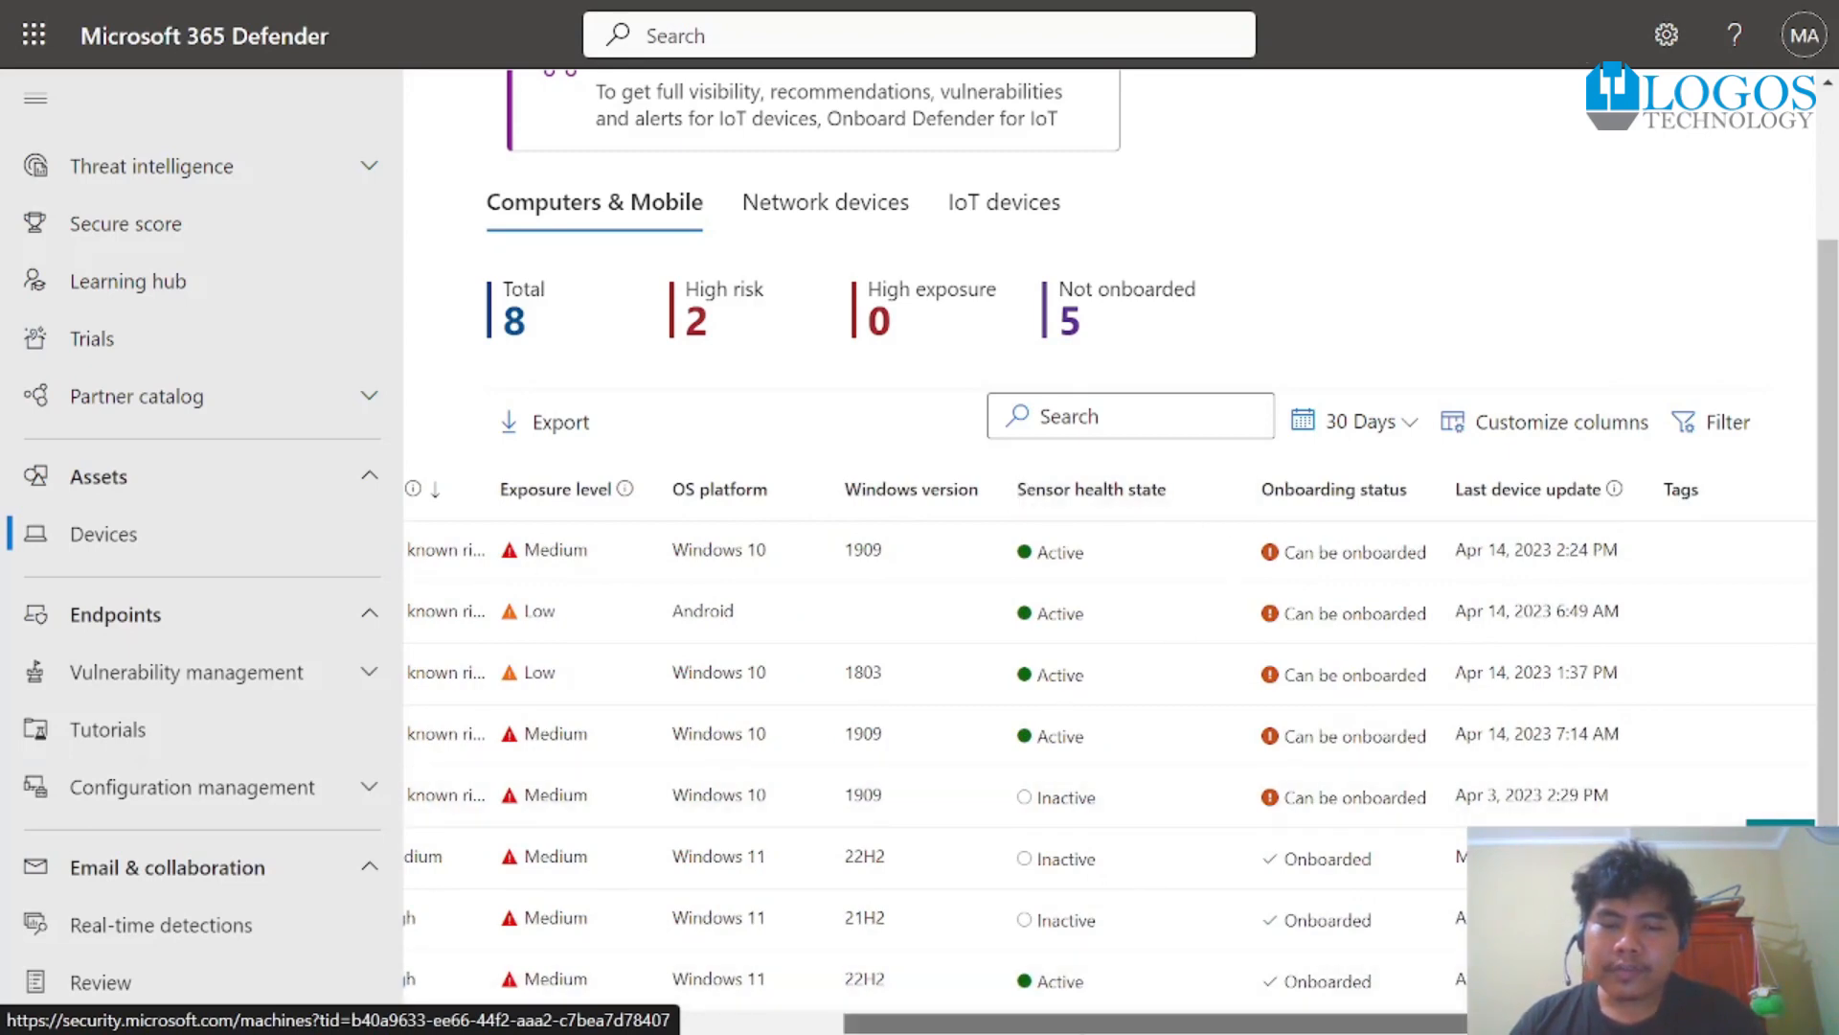
{"action": "scroll", "coordinate": [1250, 931], "scroll_direction": "right", "scroll_amount": 3}
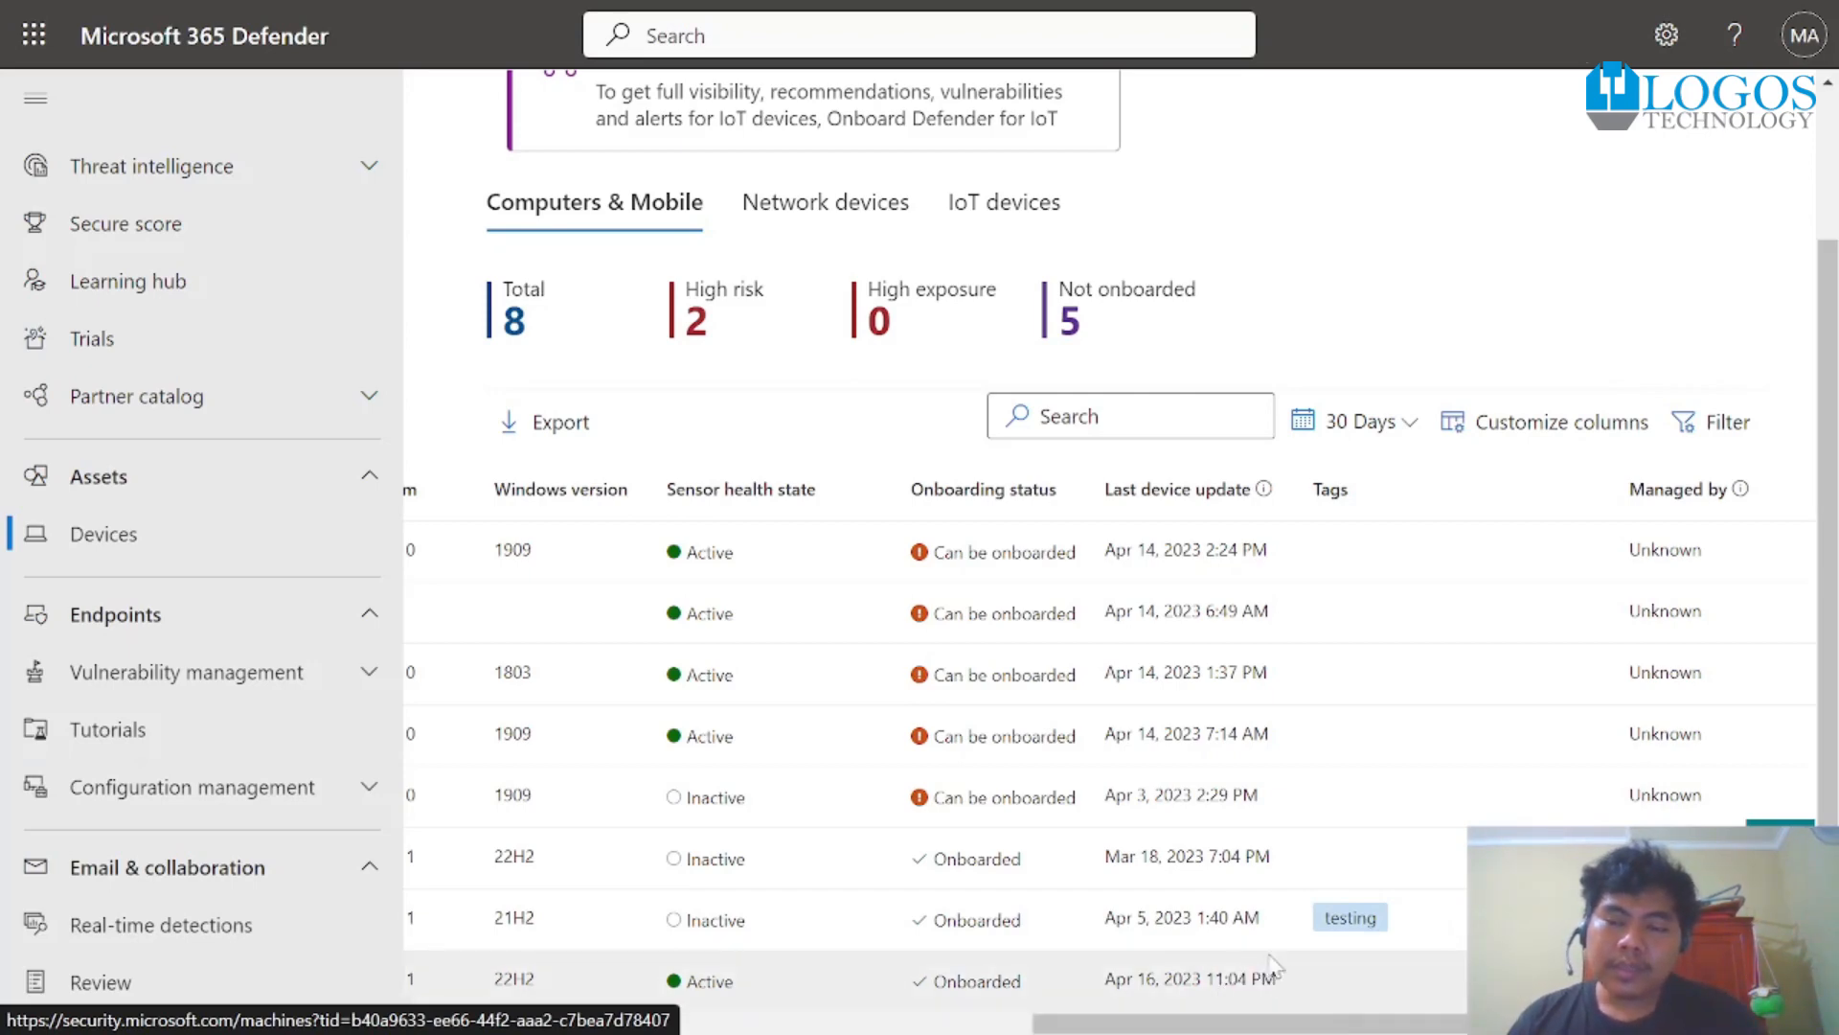
{"action": "left_click_drag", "start_coordinate": [1214, 1025], "coordinate": [1205, 1023]}
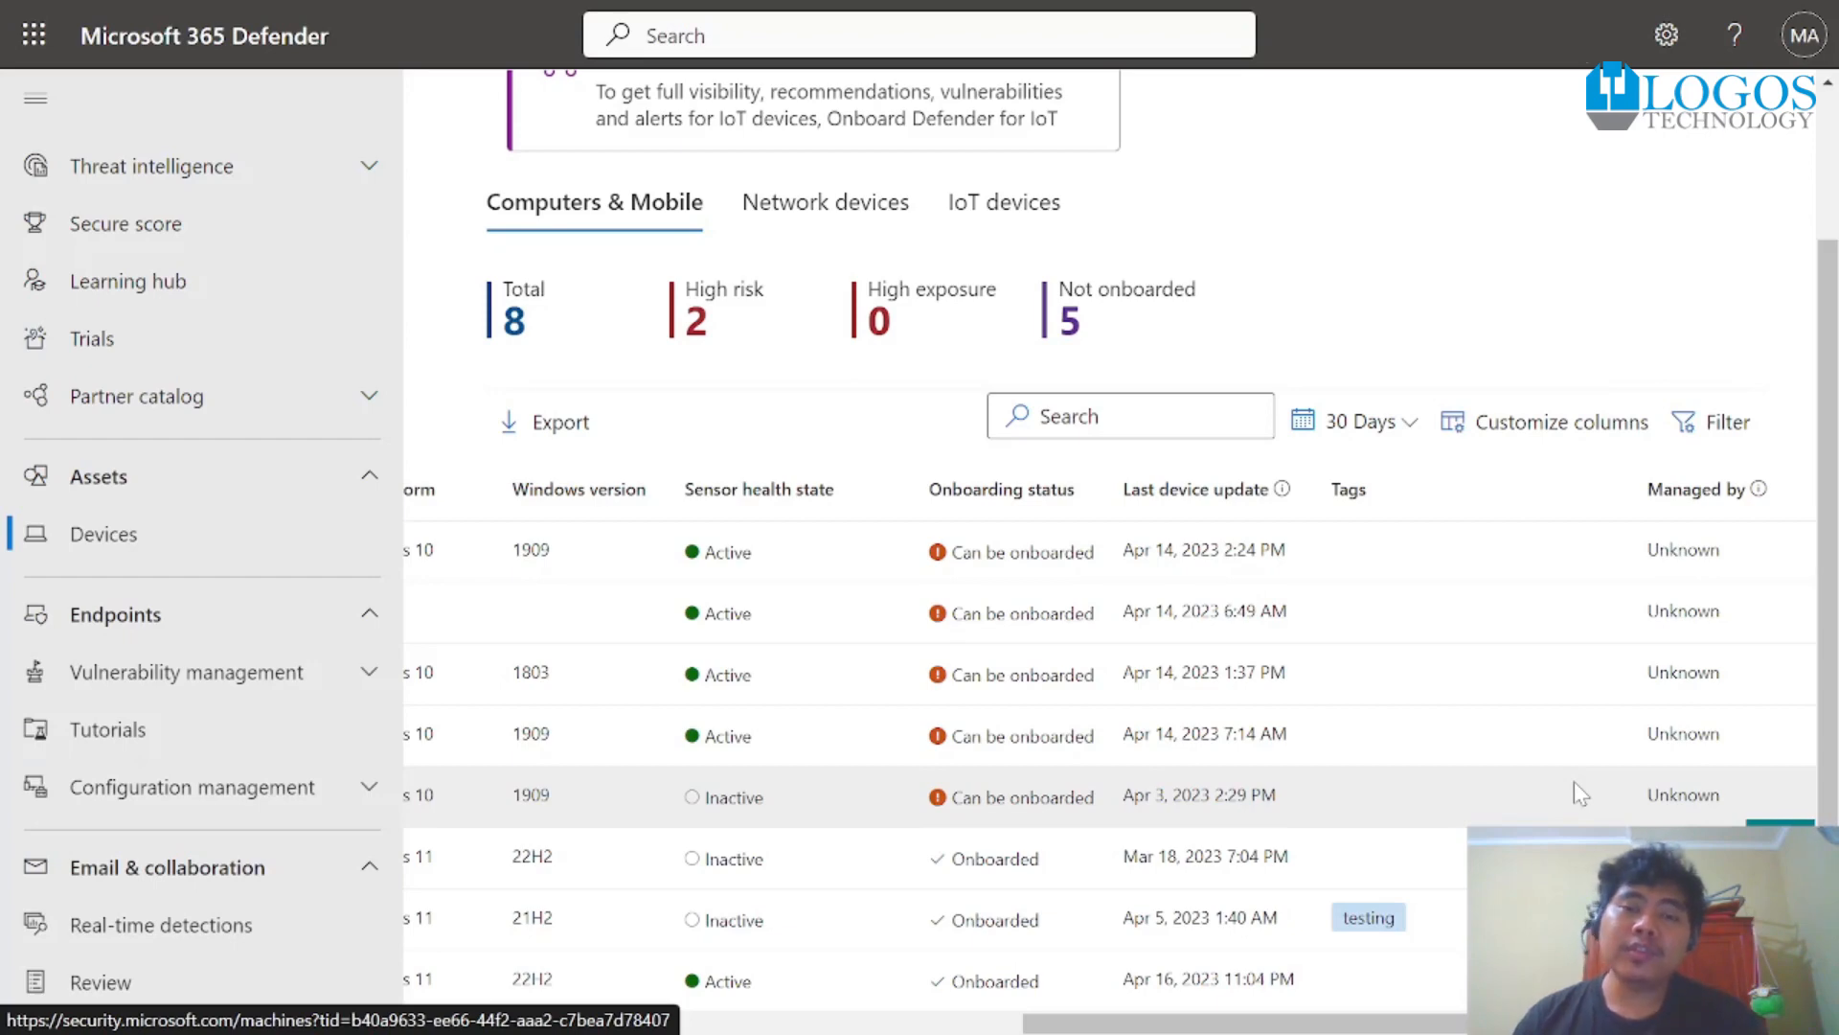
{"action": "right_click", "coordinate": [1573, 779]}
{"action": "left_click", "coordinate": [1305, 431]}
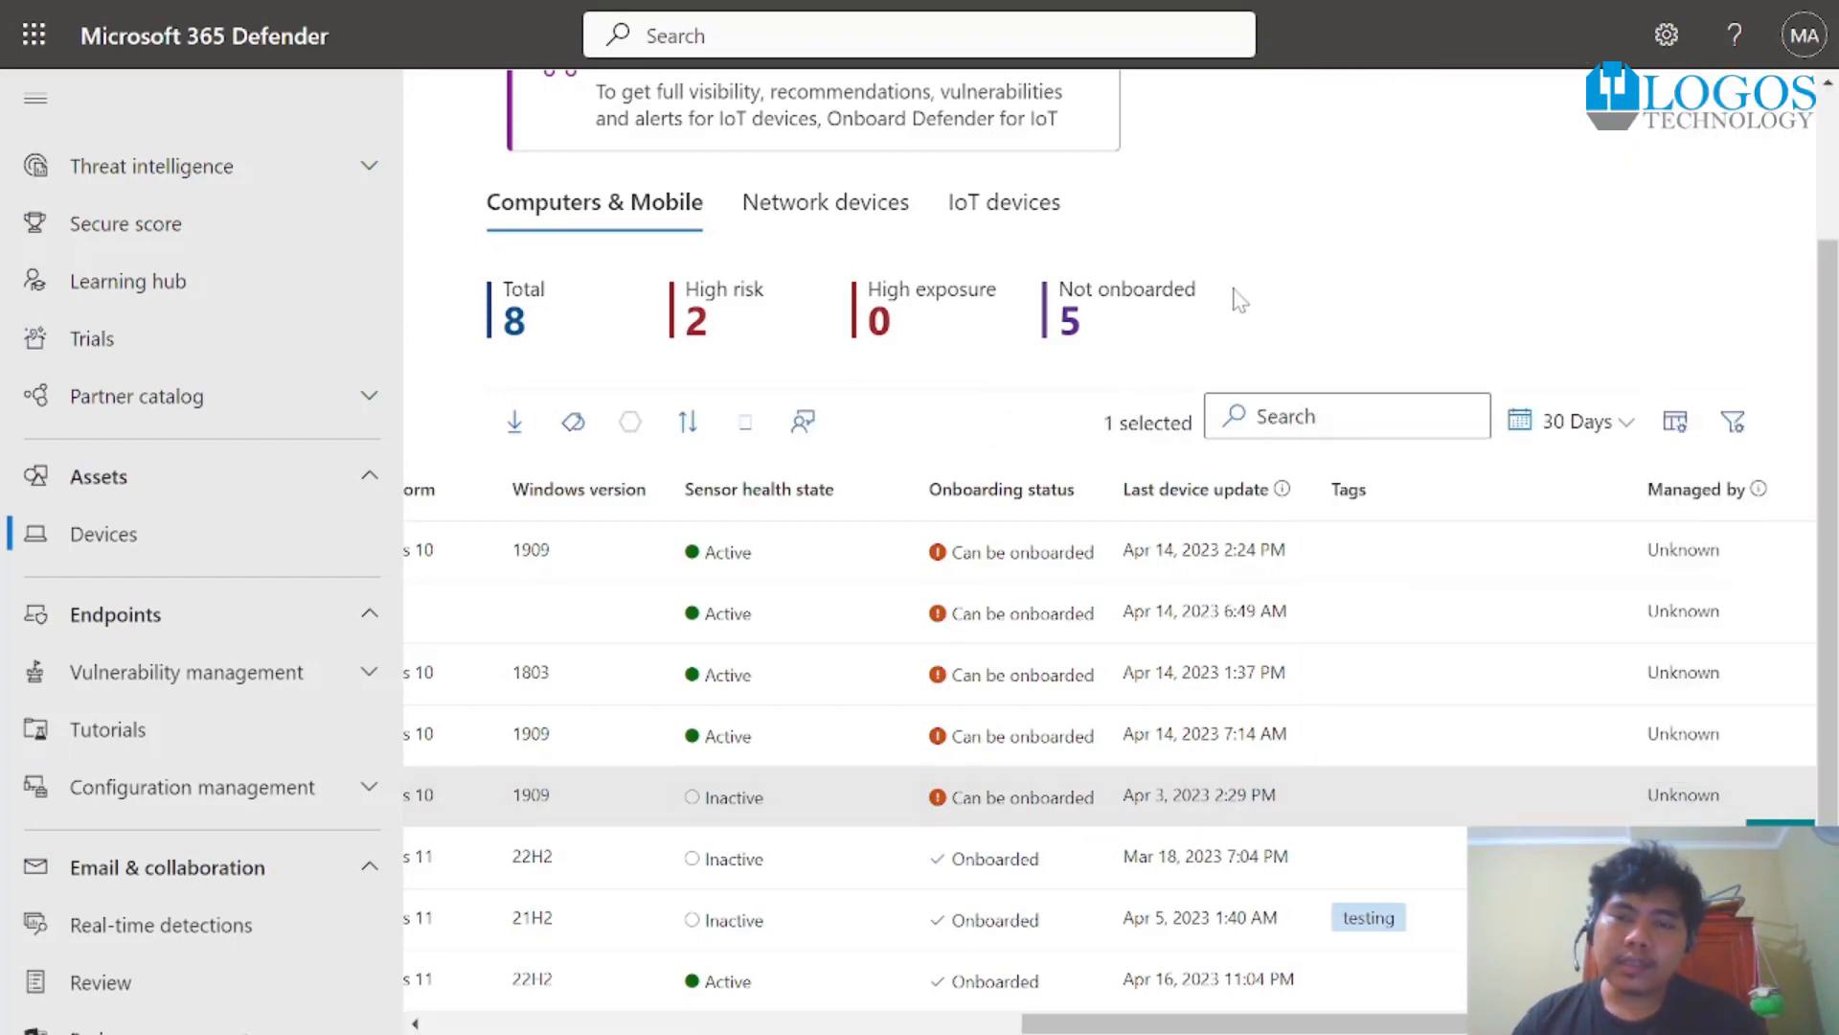
{"action": "left_click_drag", "start_coordinate": [1571, 1023], "coordinate": [1600, 1023]}
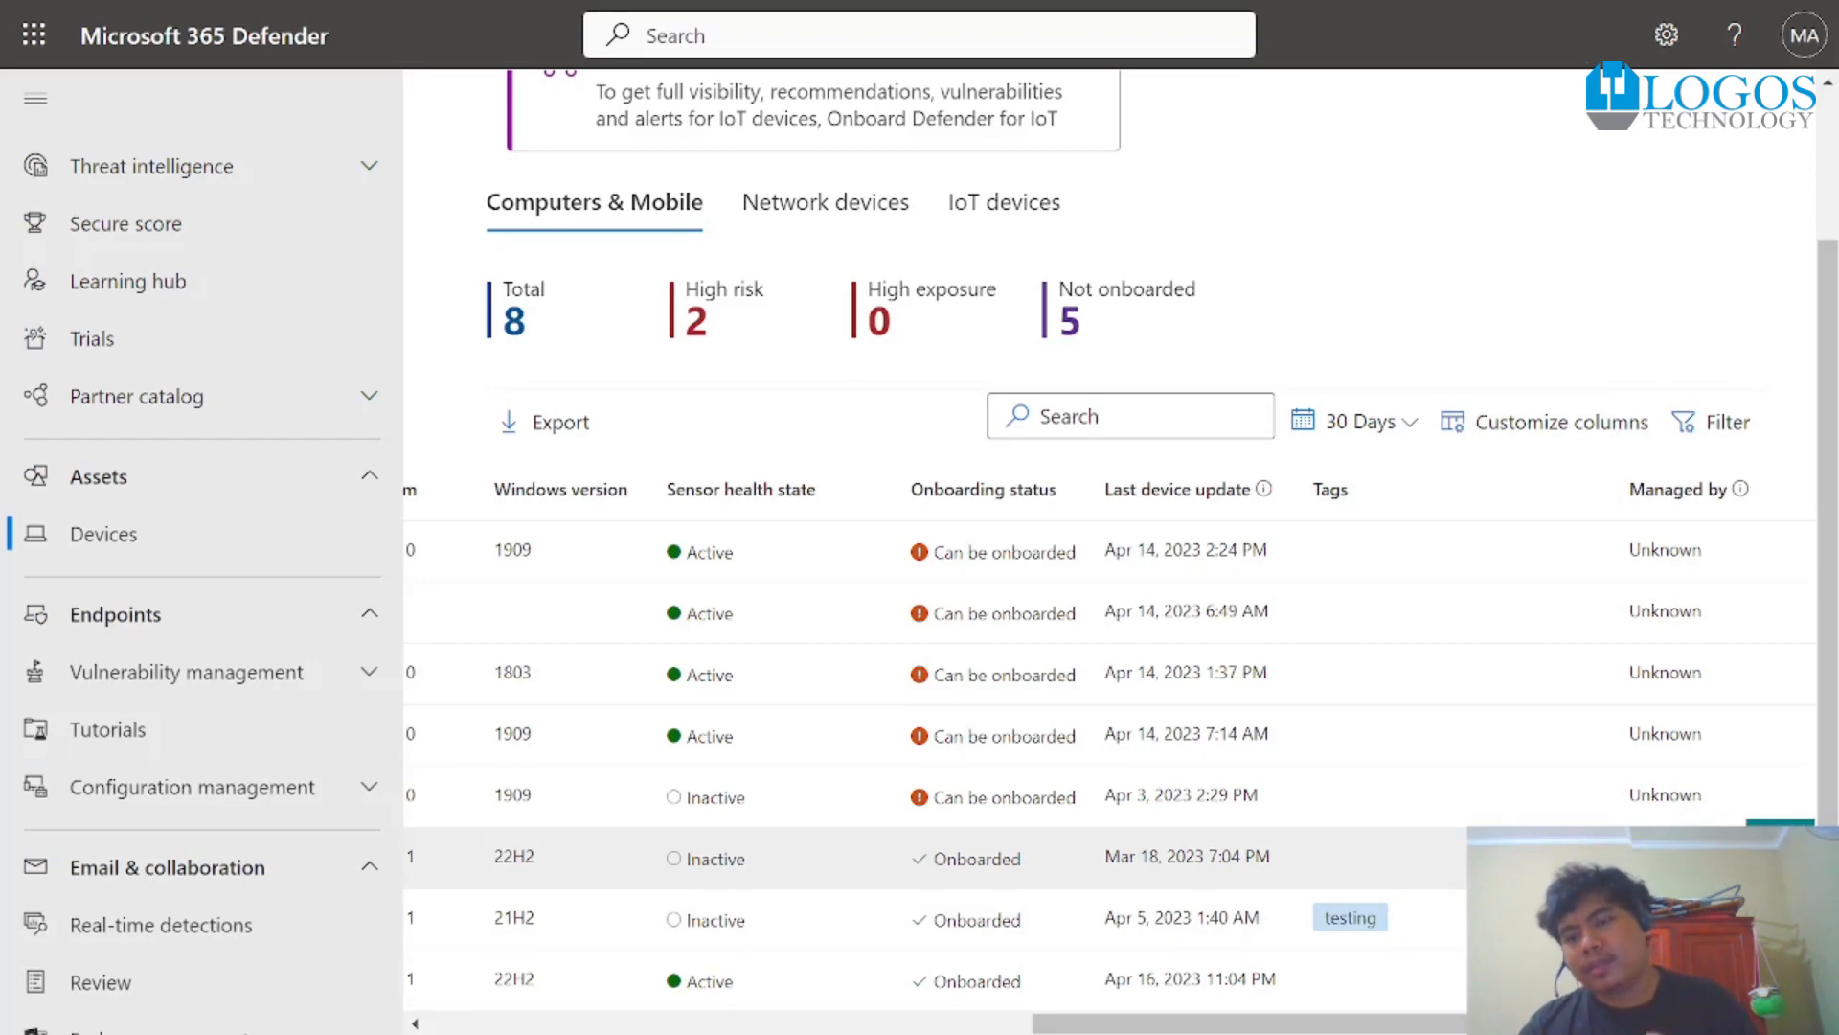
{"action": "scroll", "coordinate": [958, 747], "scroll_direction": "left", "scroll_amount": 10}
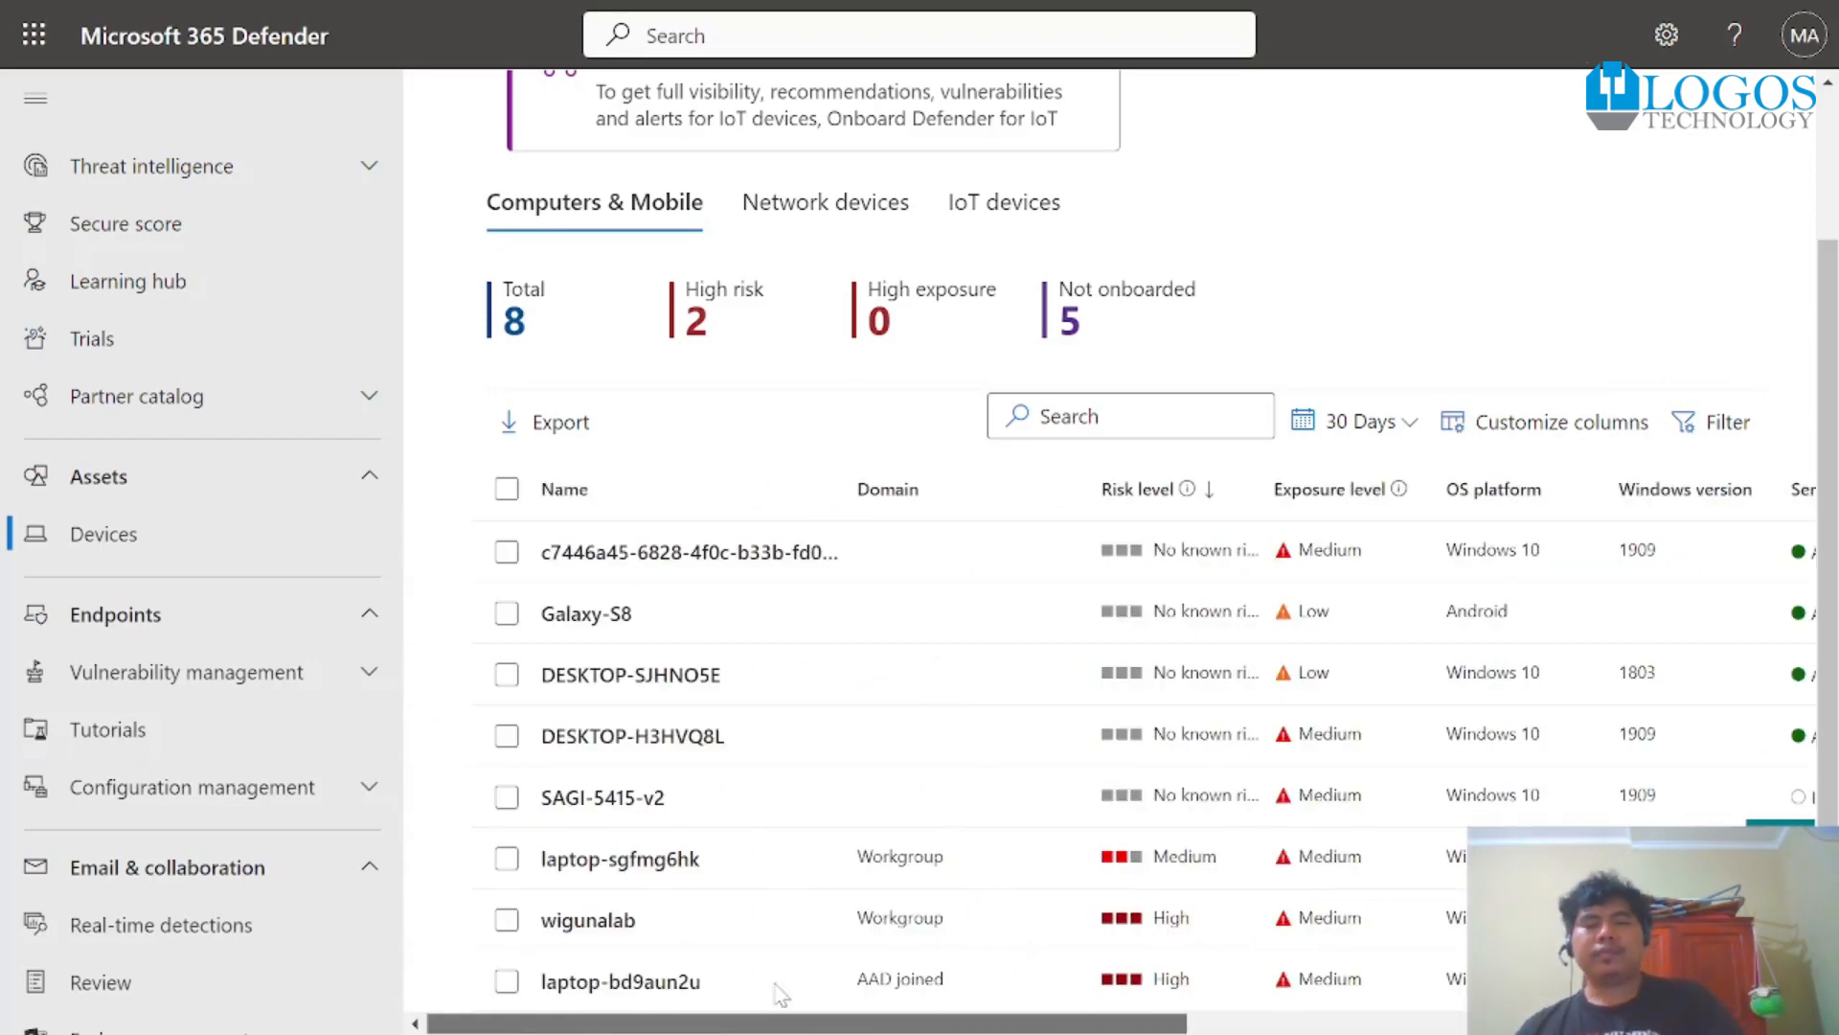
{"action": "scroll", "coordinate": [348, 365], "scroll_direction": "down", "scroll_amount": 4}
{"action": "scroll", "coordinate": [255, 624], "scroll_direction": "up", "scroll_amount": 6}
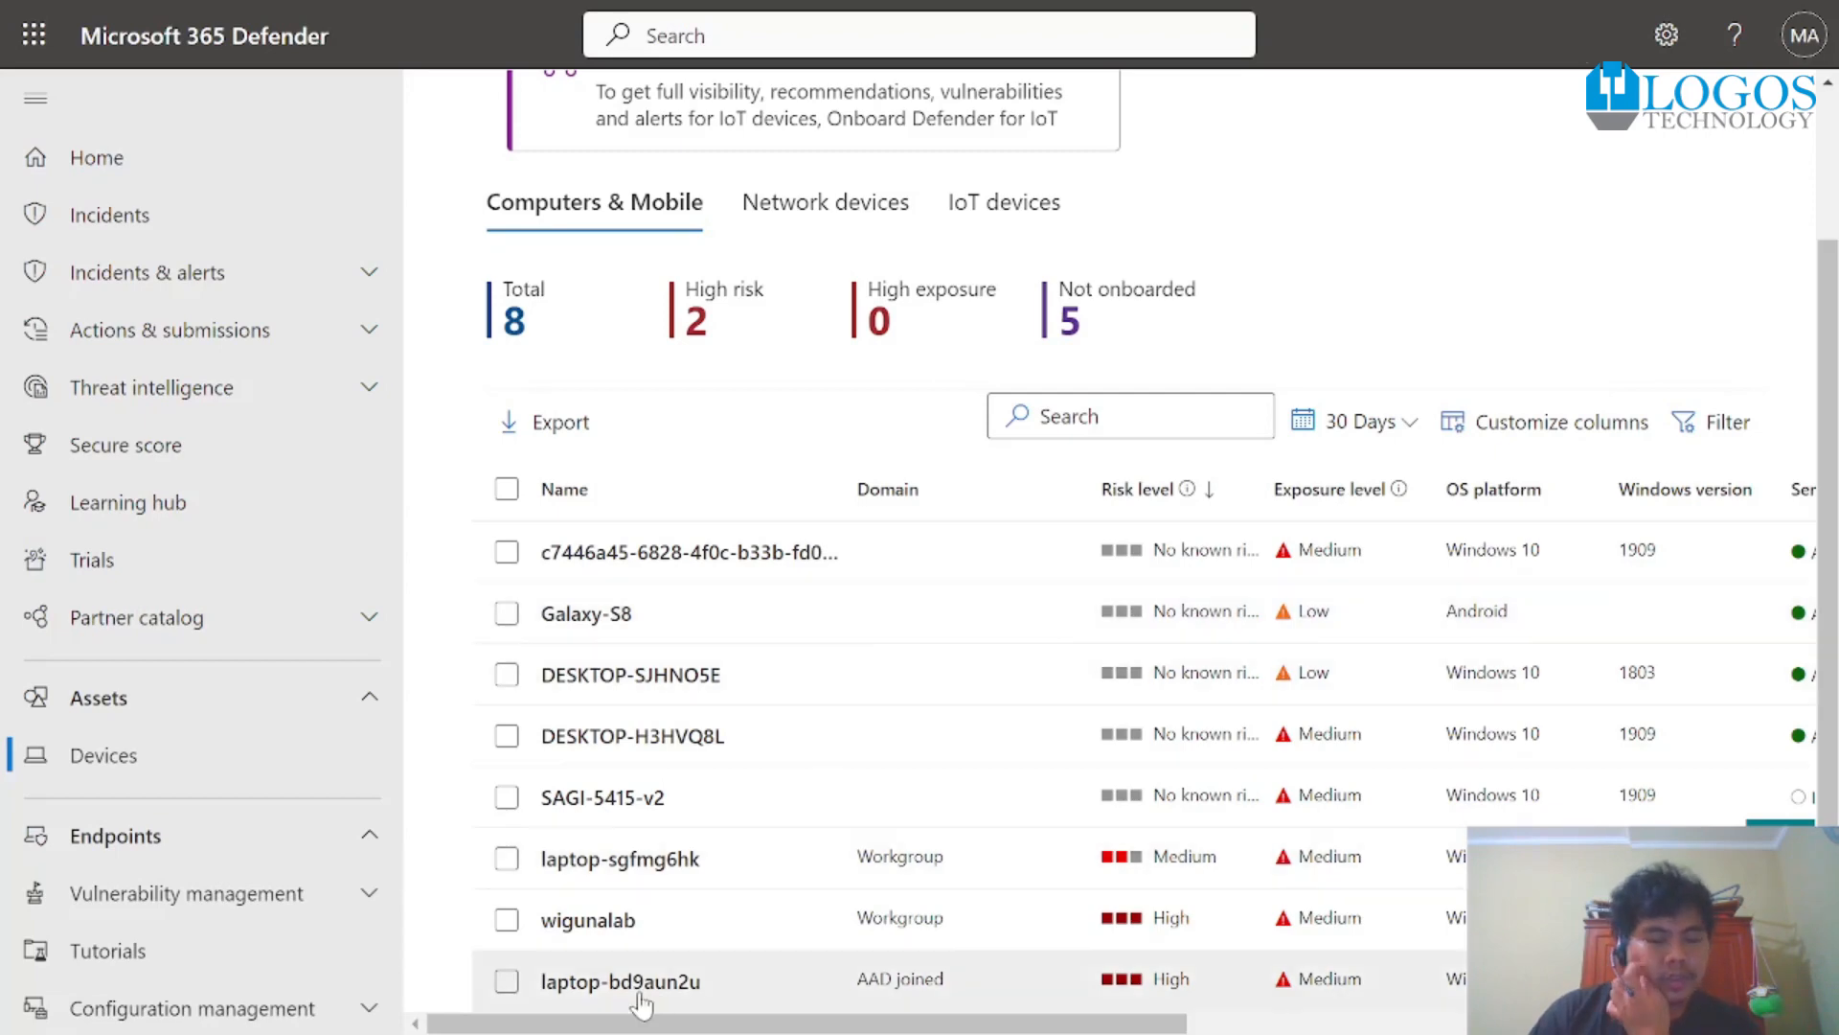
Step: Open the device page of laptop-bd9aun2u and review its overview, incidents and alerts, and security recommendations
{"action": "left_click", "coordinate": [639, 996]}
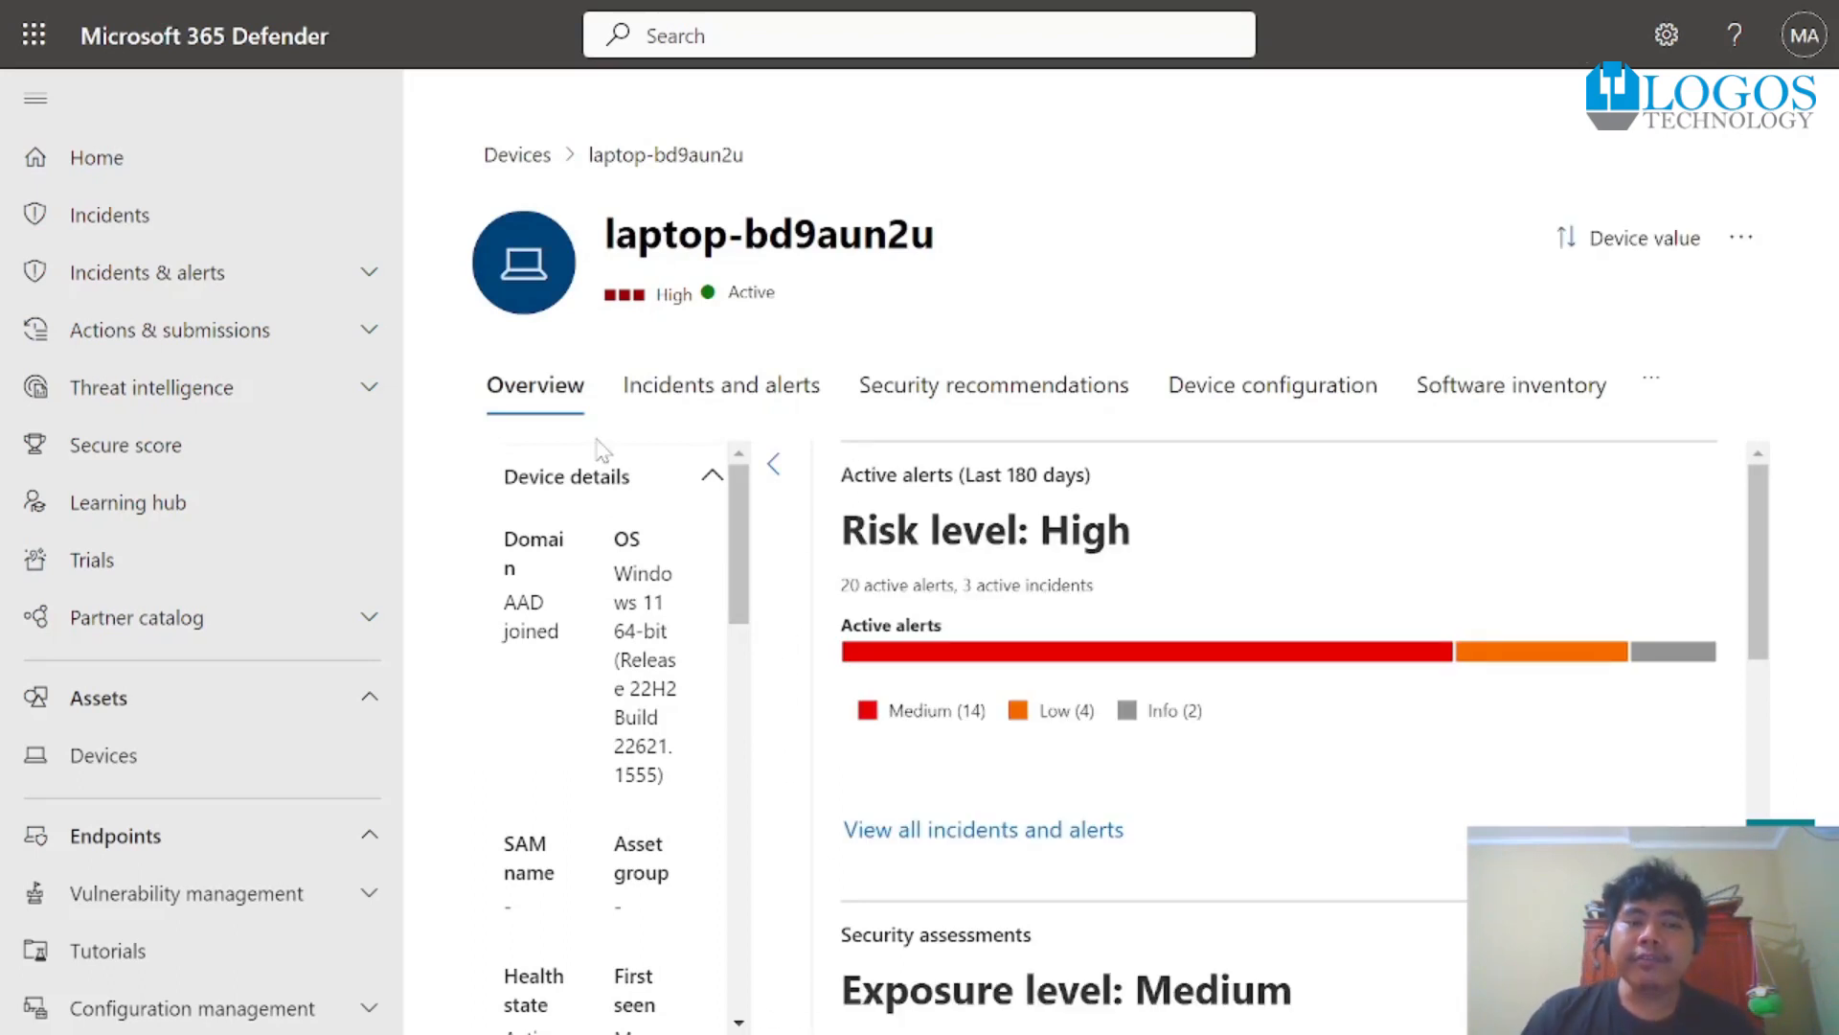
{"action": "left_click", "coordinate": [722, 383]}
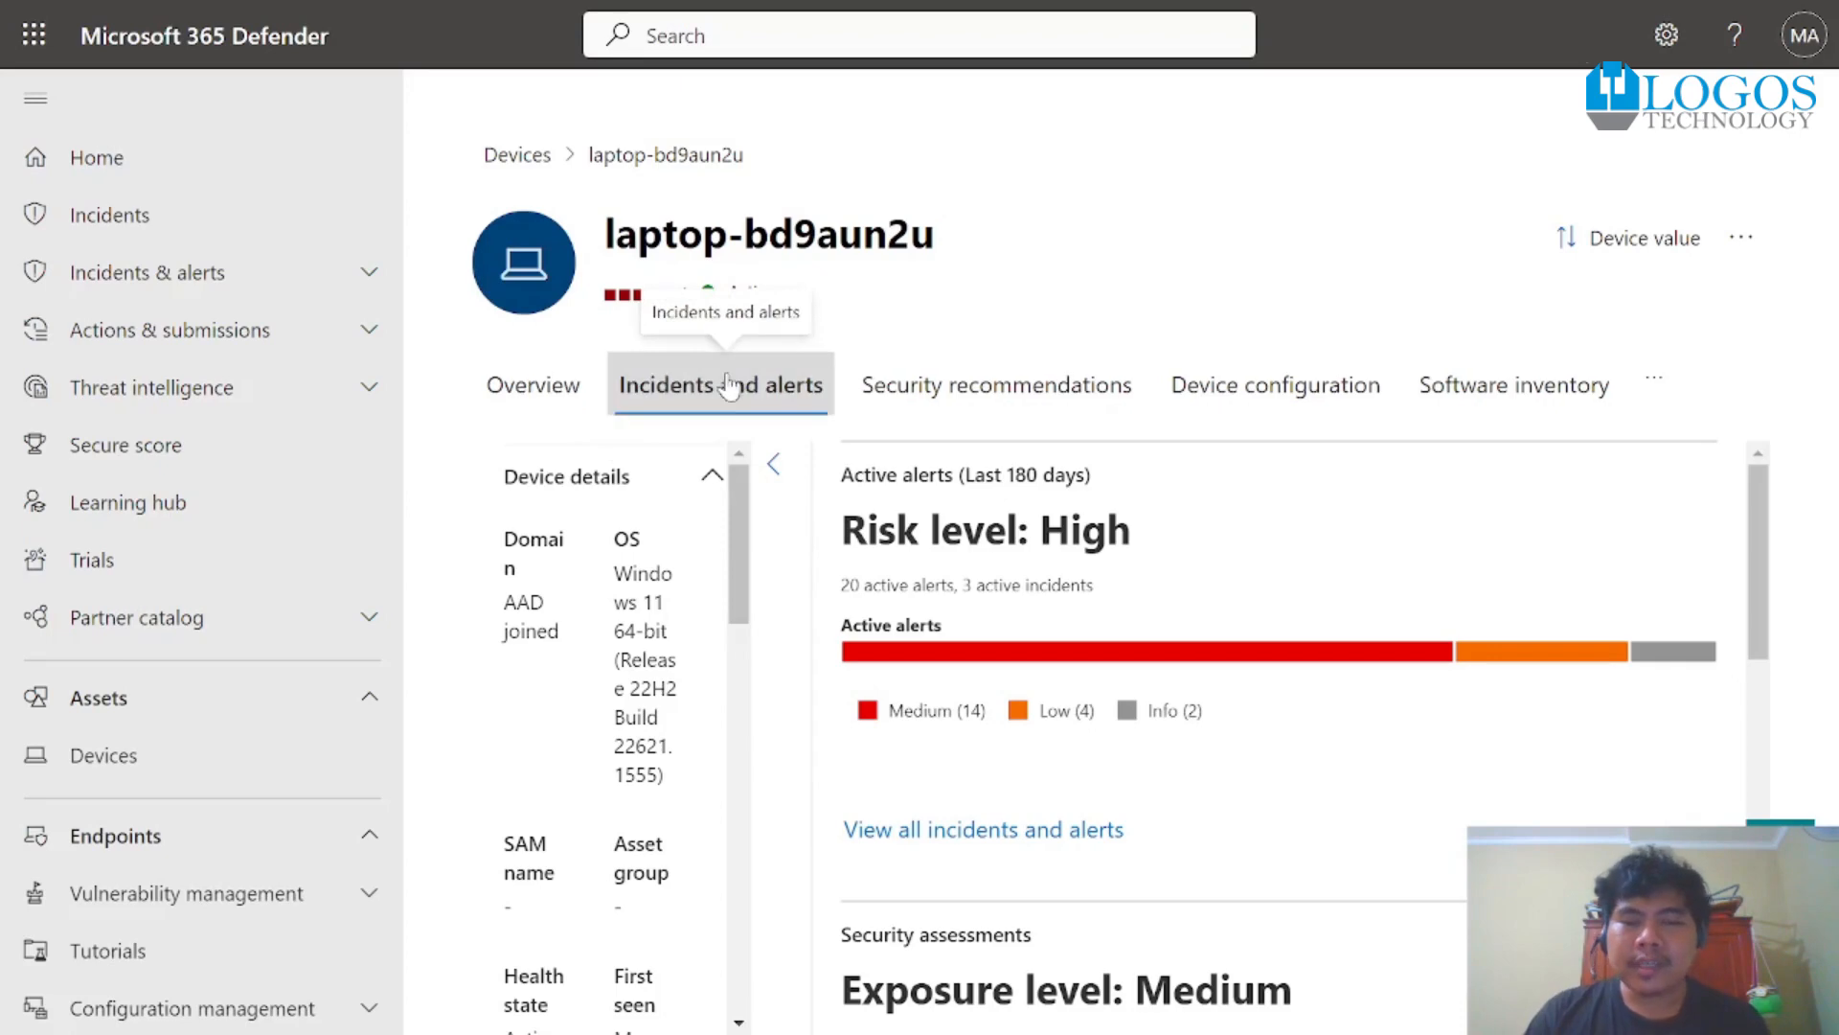
{"action": "left_click", "coordinate": [951, 414]}
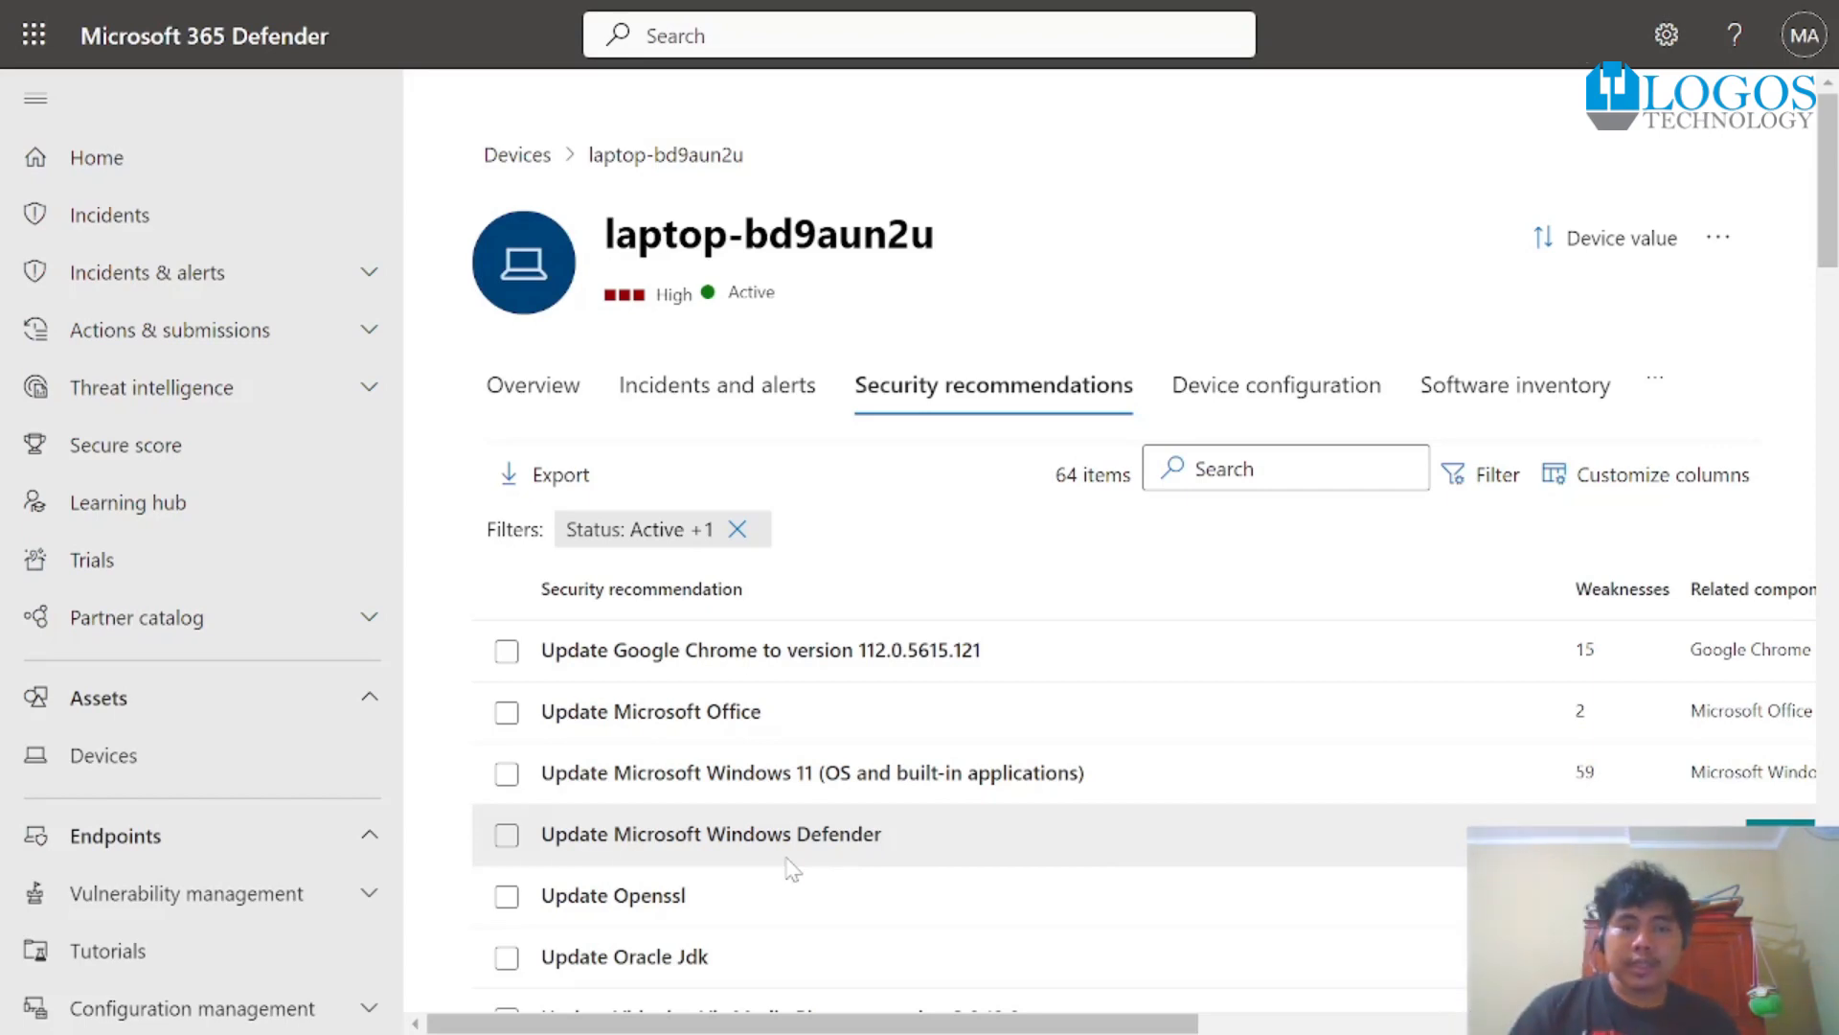
Step: Minimize the full-screen browser and Notepad, check the onboarding package folder in the Remote Desktop session, and minimize the session
{"action": "mouse_move", "coordinate": [853, 9]}
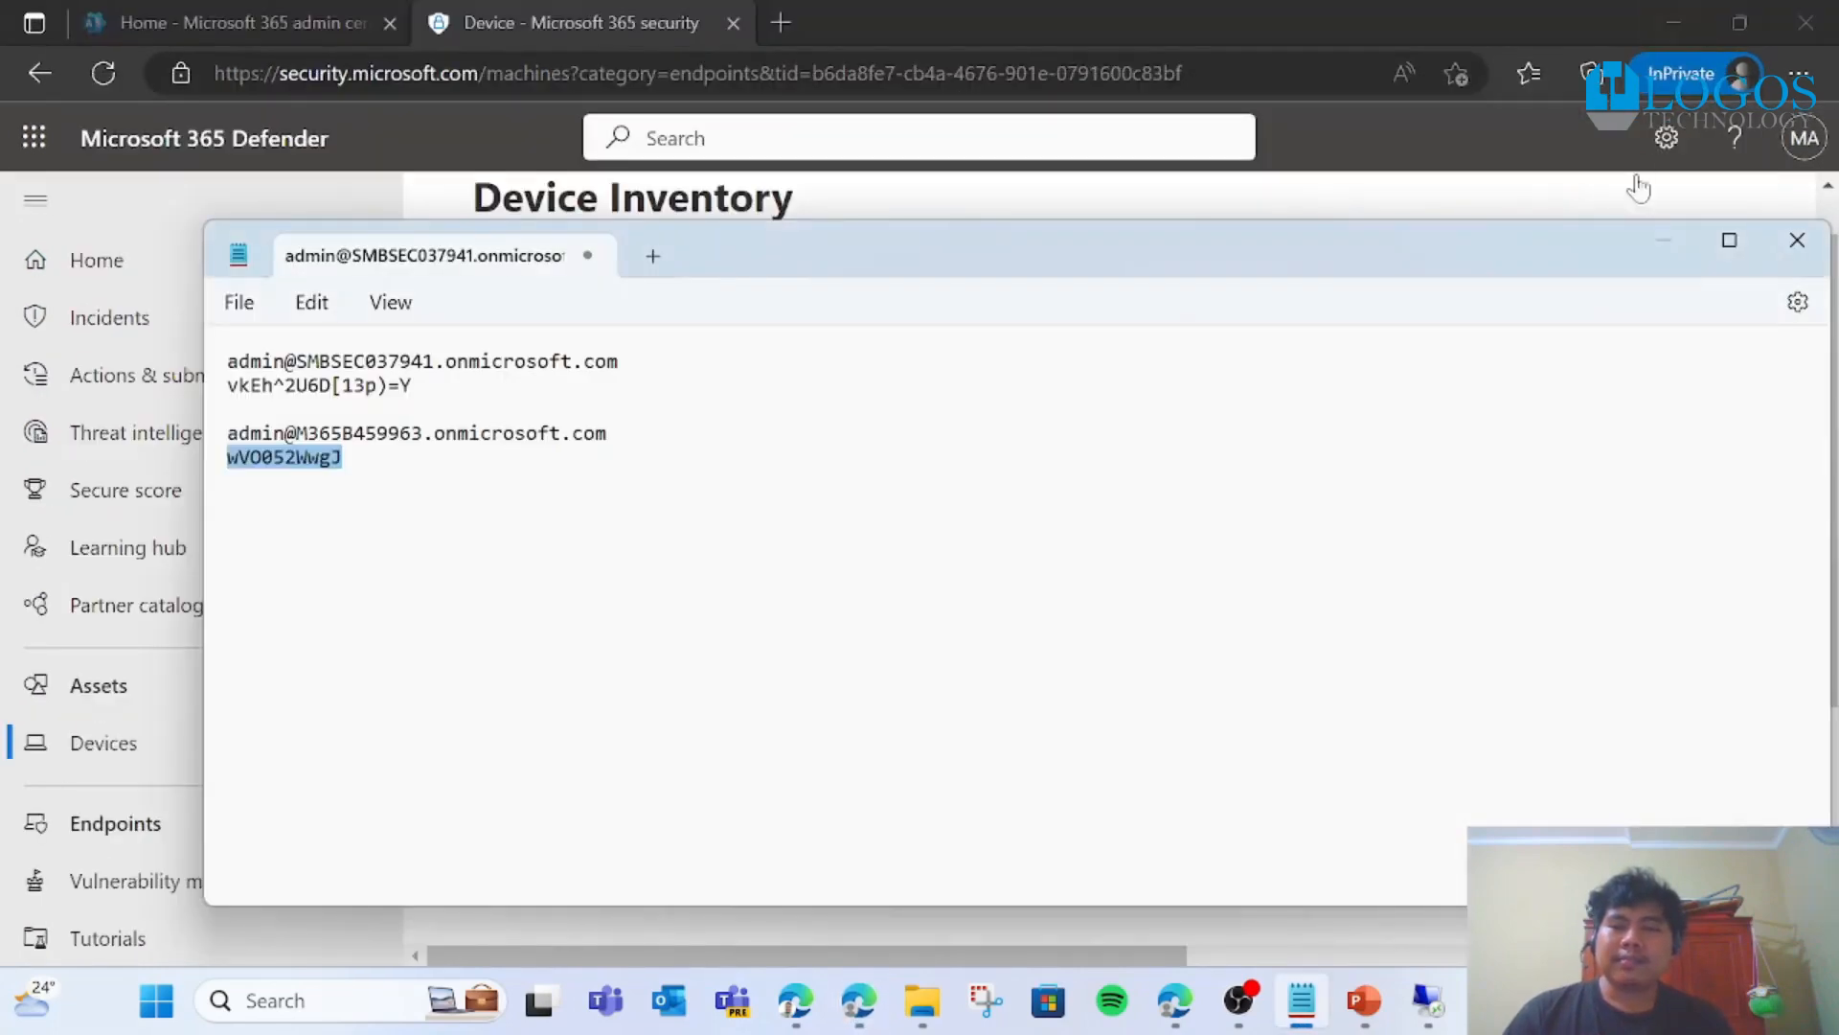
{"action": "left_click", "coordinate": [1658, 247]}
{"action": "left_click", "coordinate": [1427, 1000]}
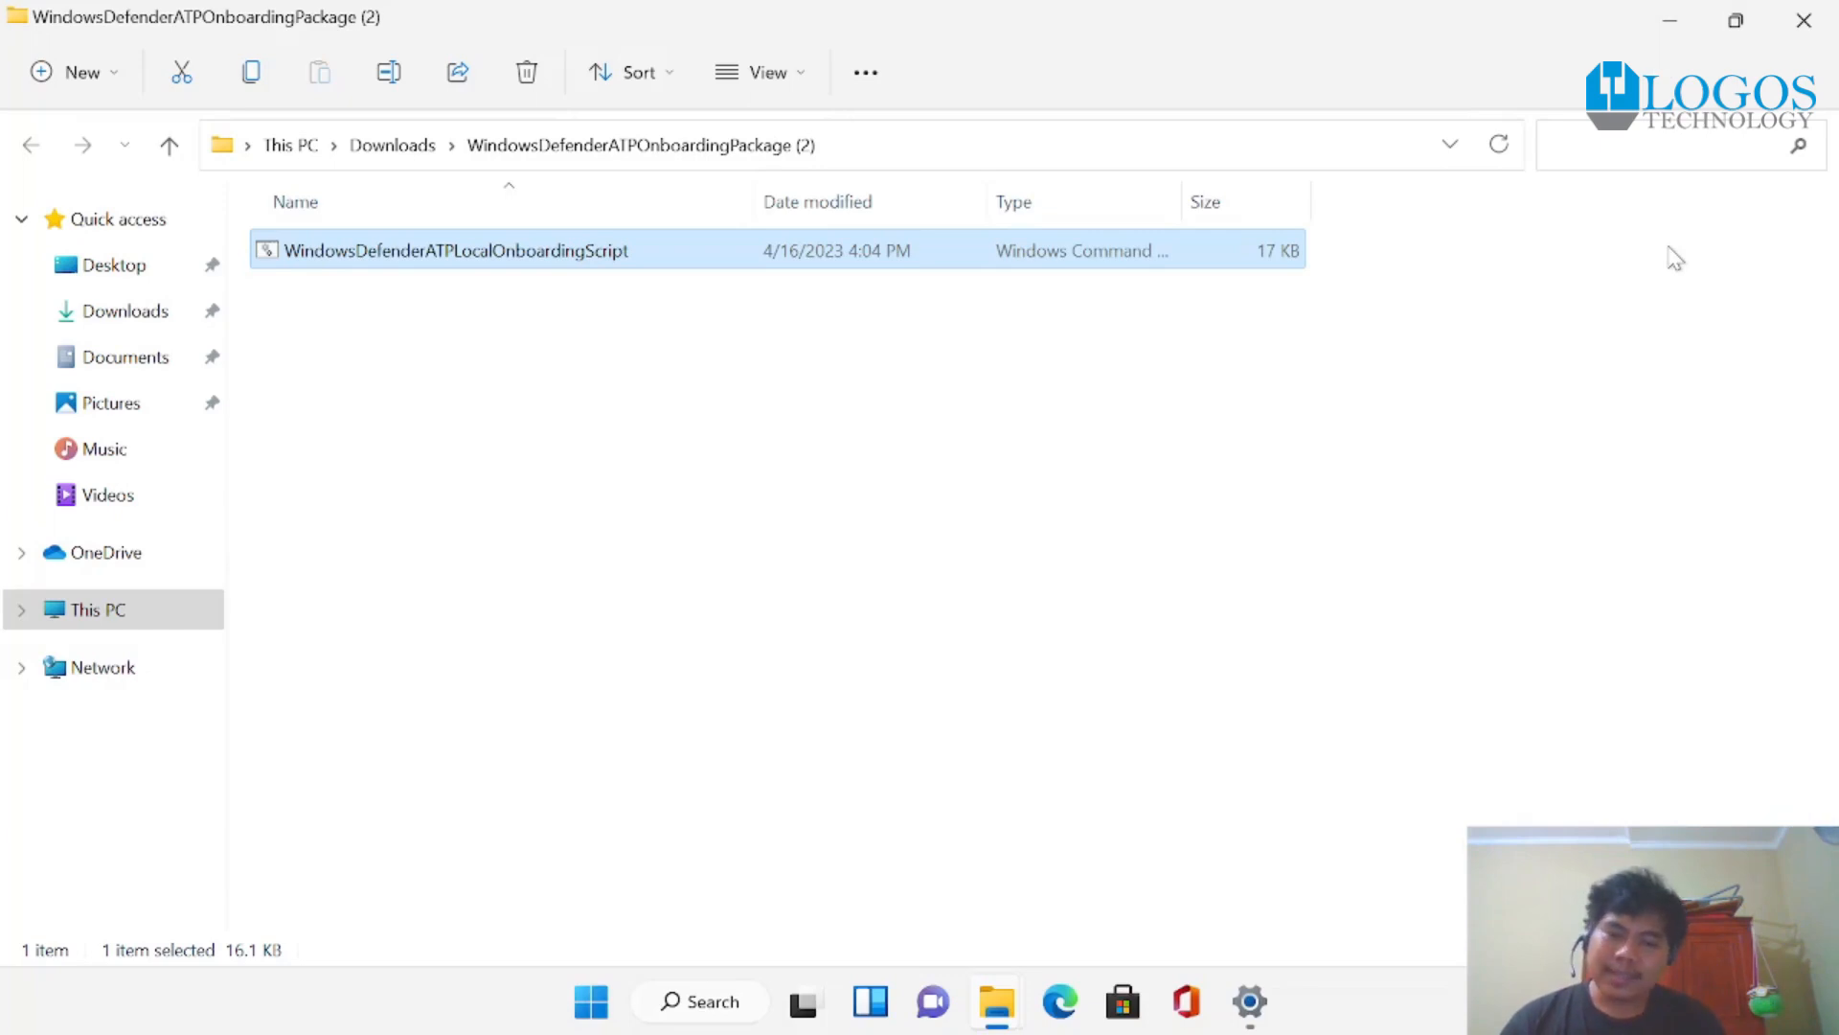
{"action": "mouse_move", "coordinate": [1600, 4]}
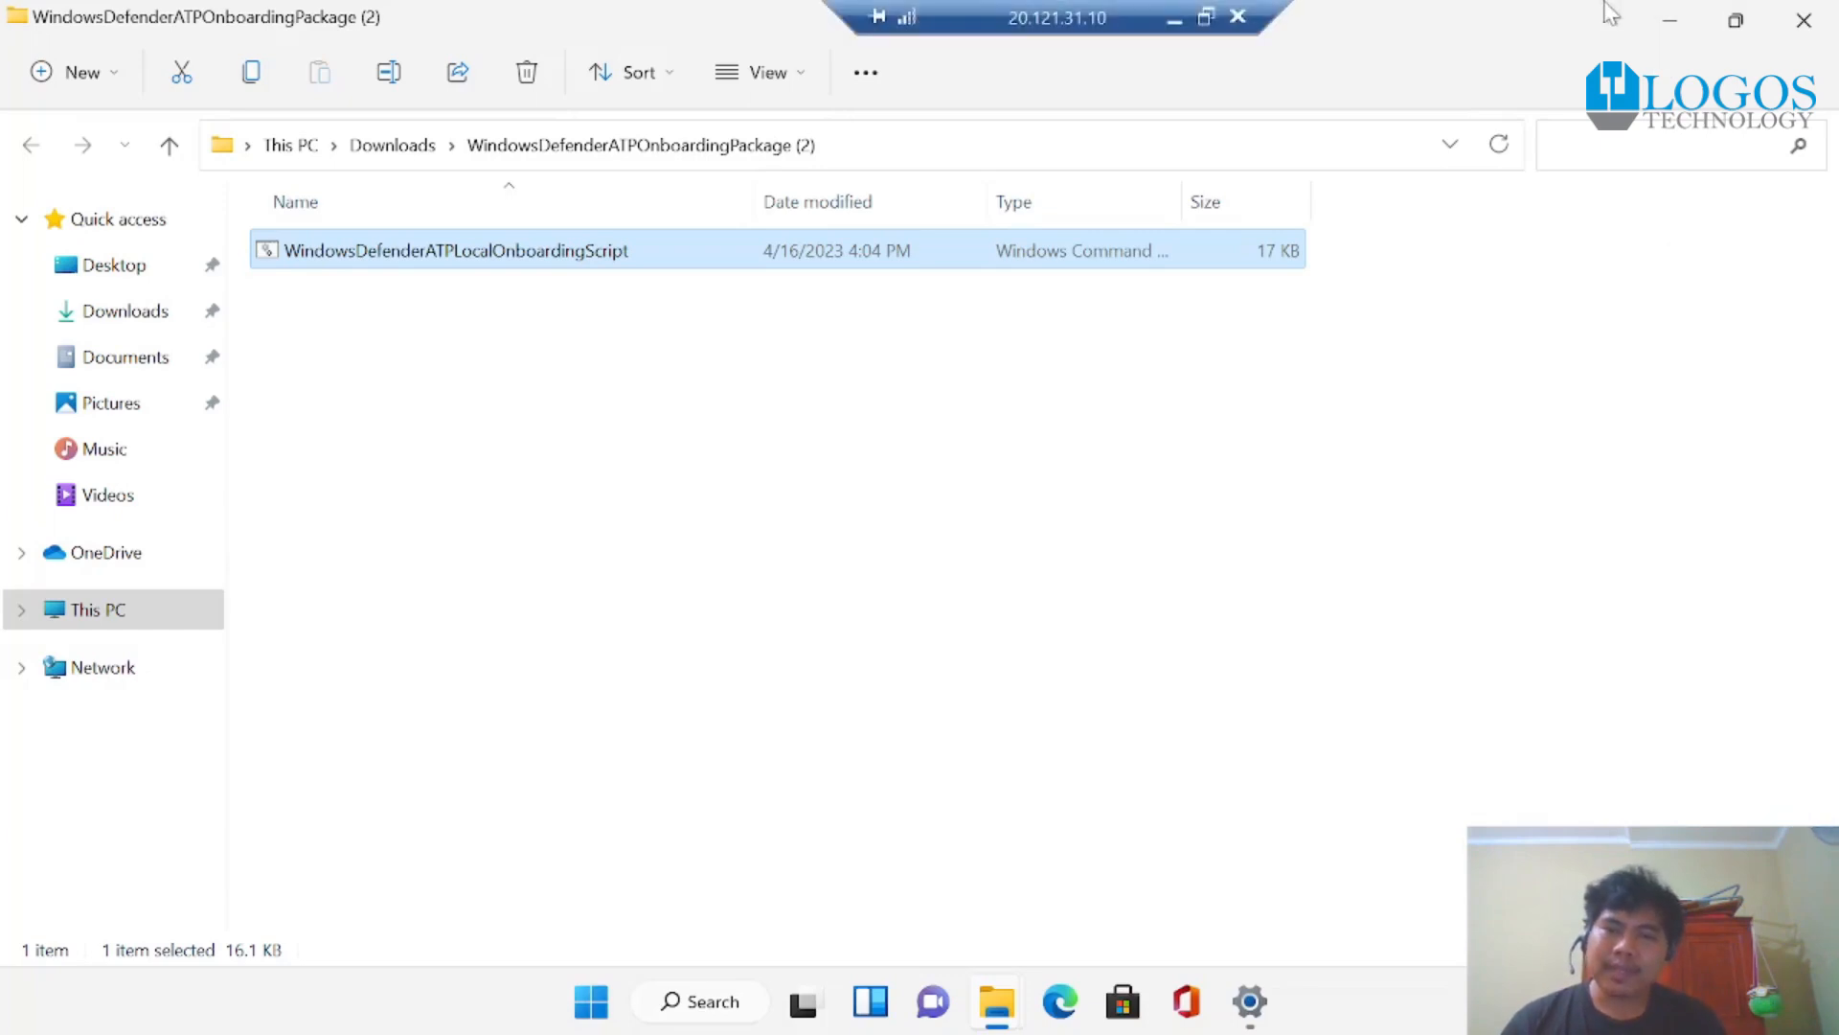
{"action": "left_click", "coordinate": [1175, 19]}
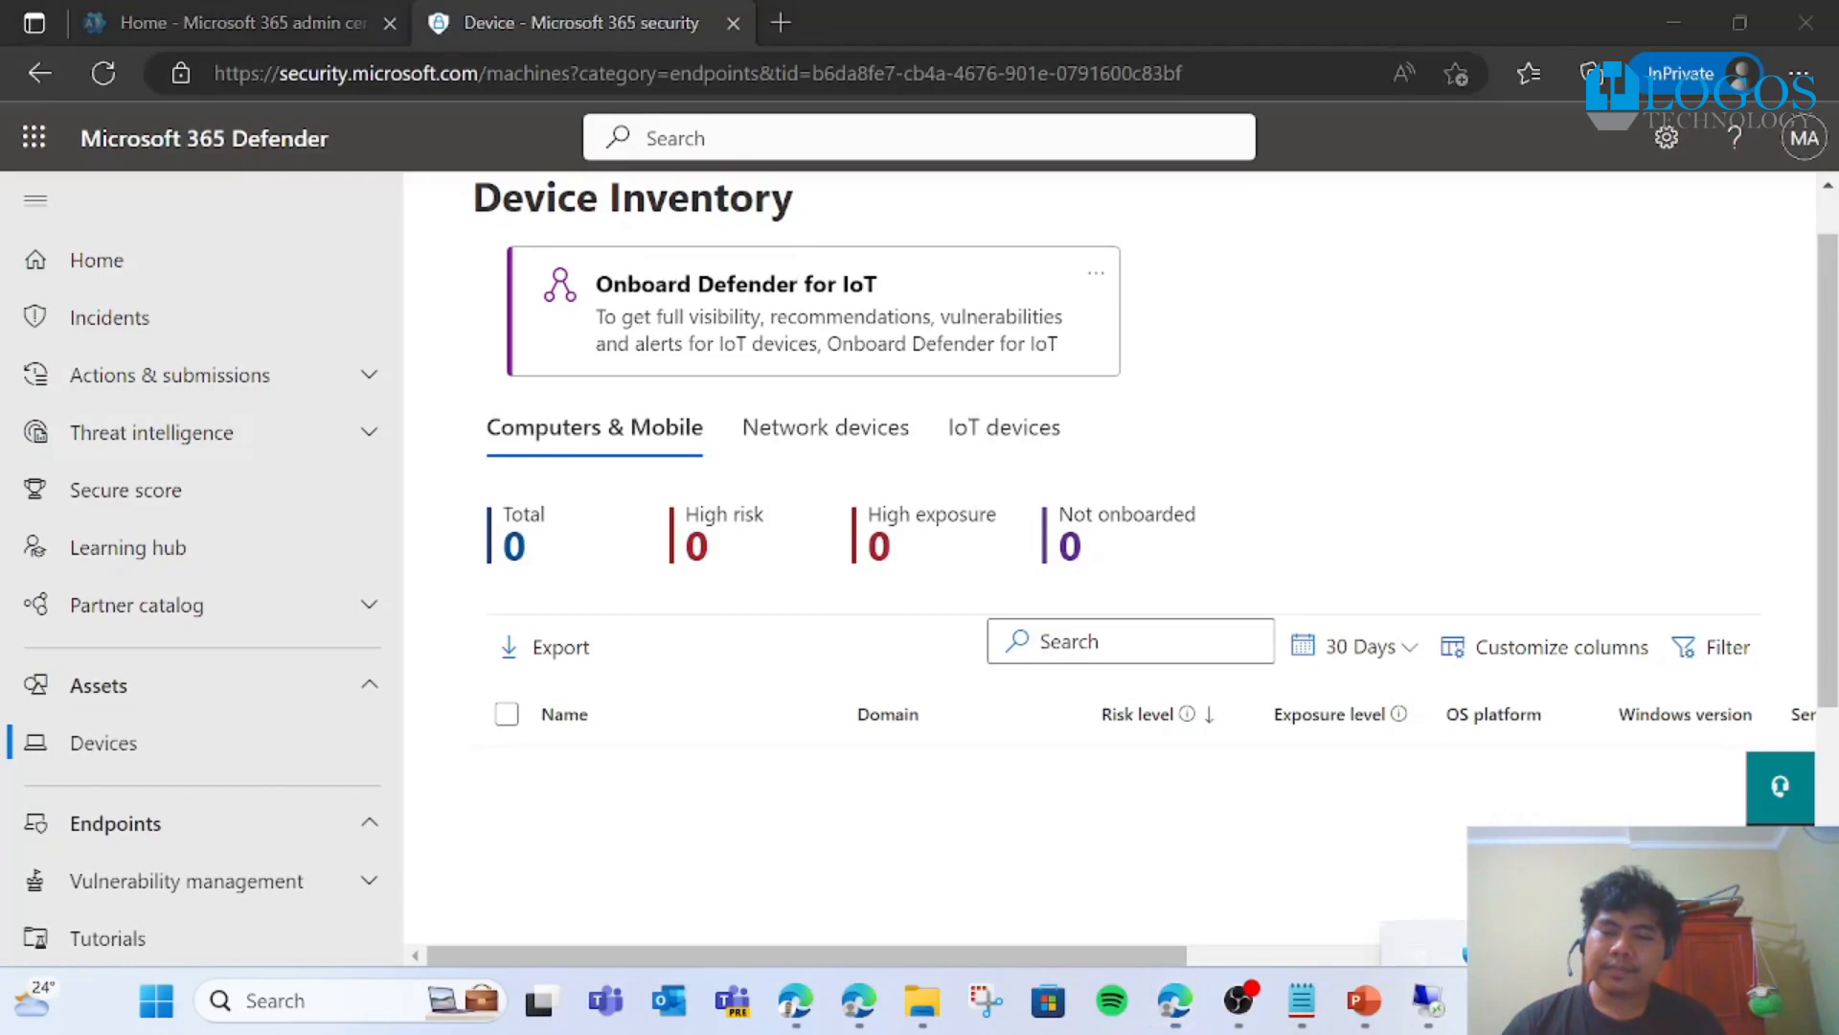
{"action": "right_click", "coordinate": [1464, 911]}
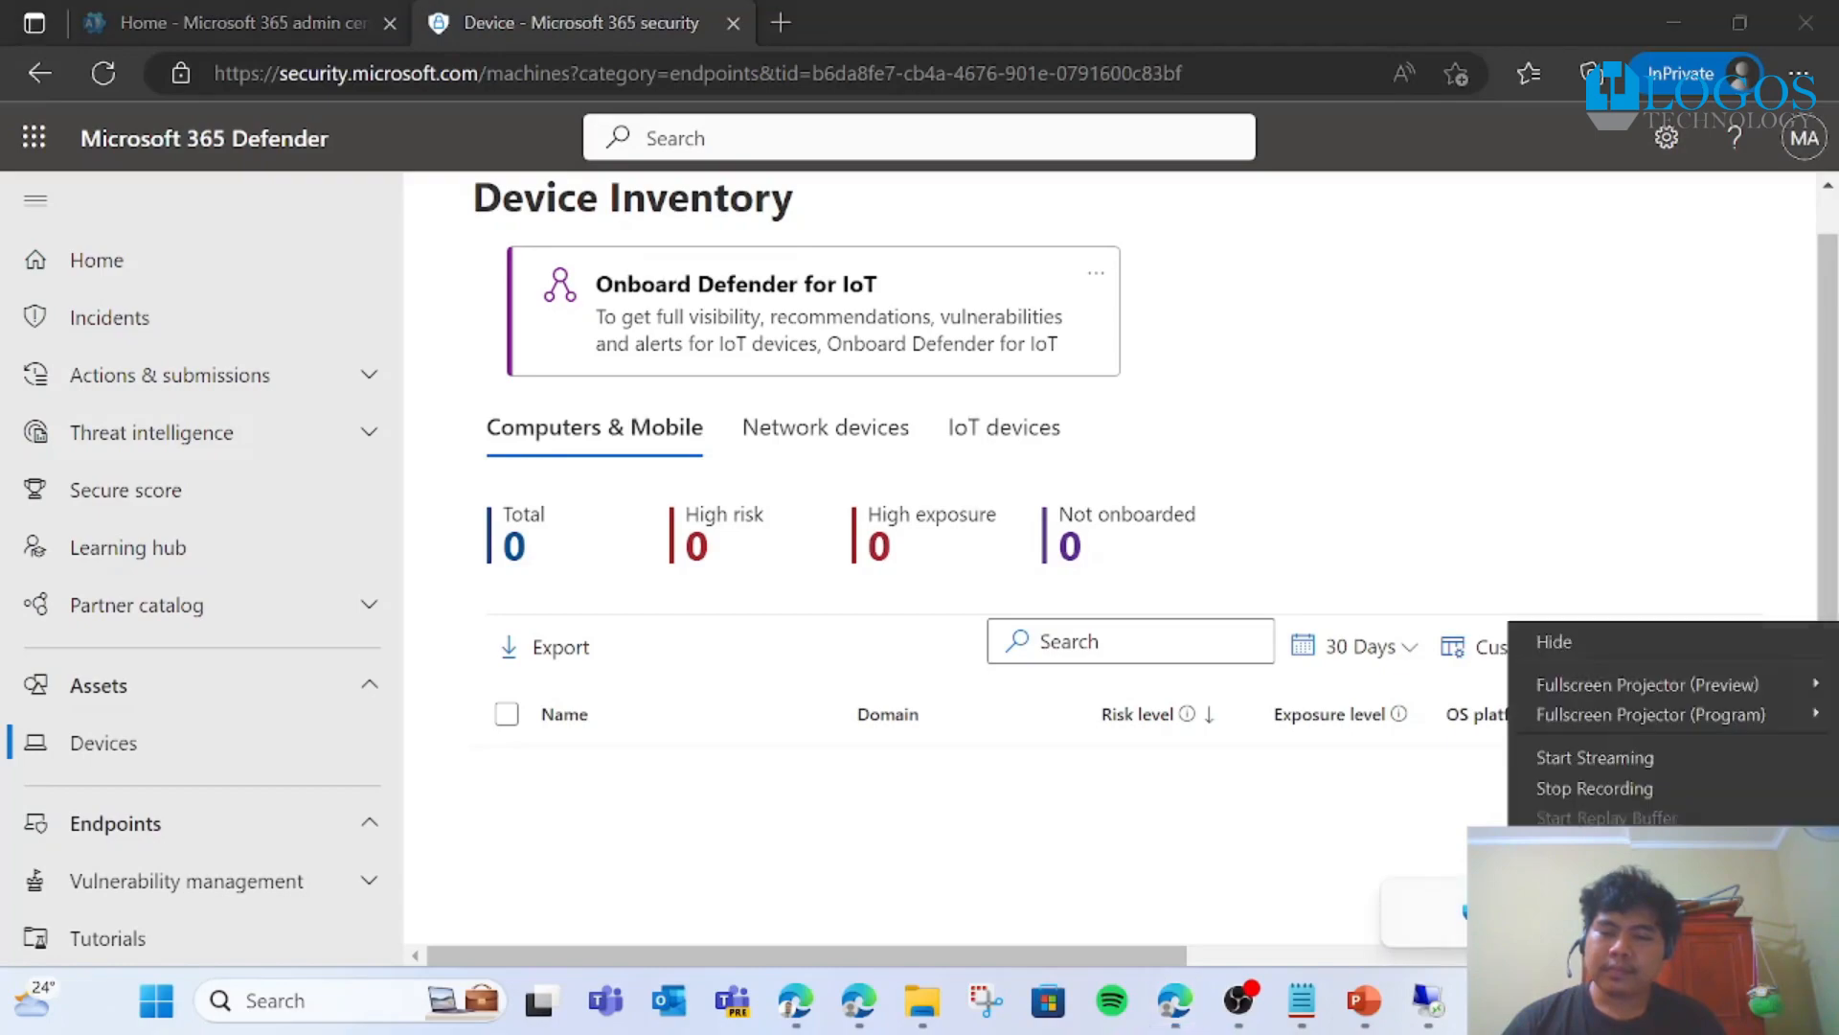
{"action": "left_click", "coordinate": [1590, 791]}
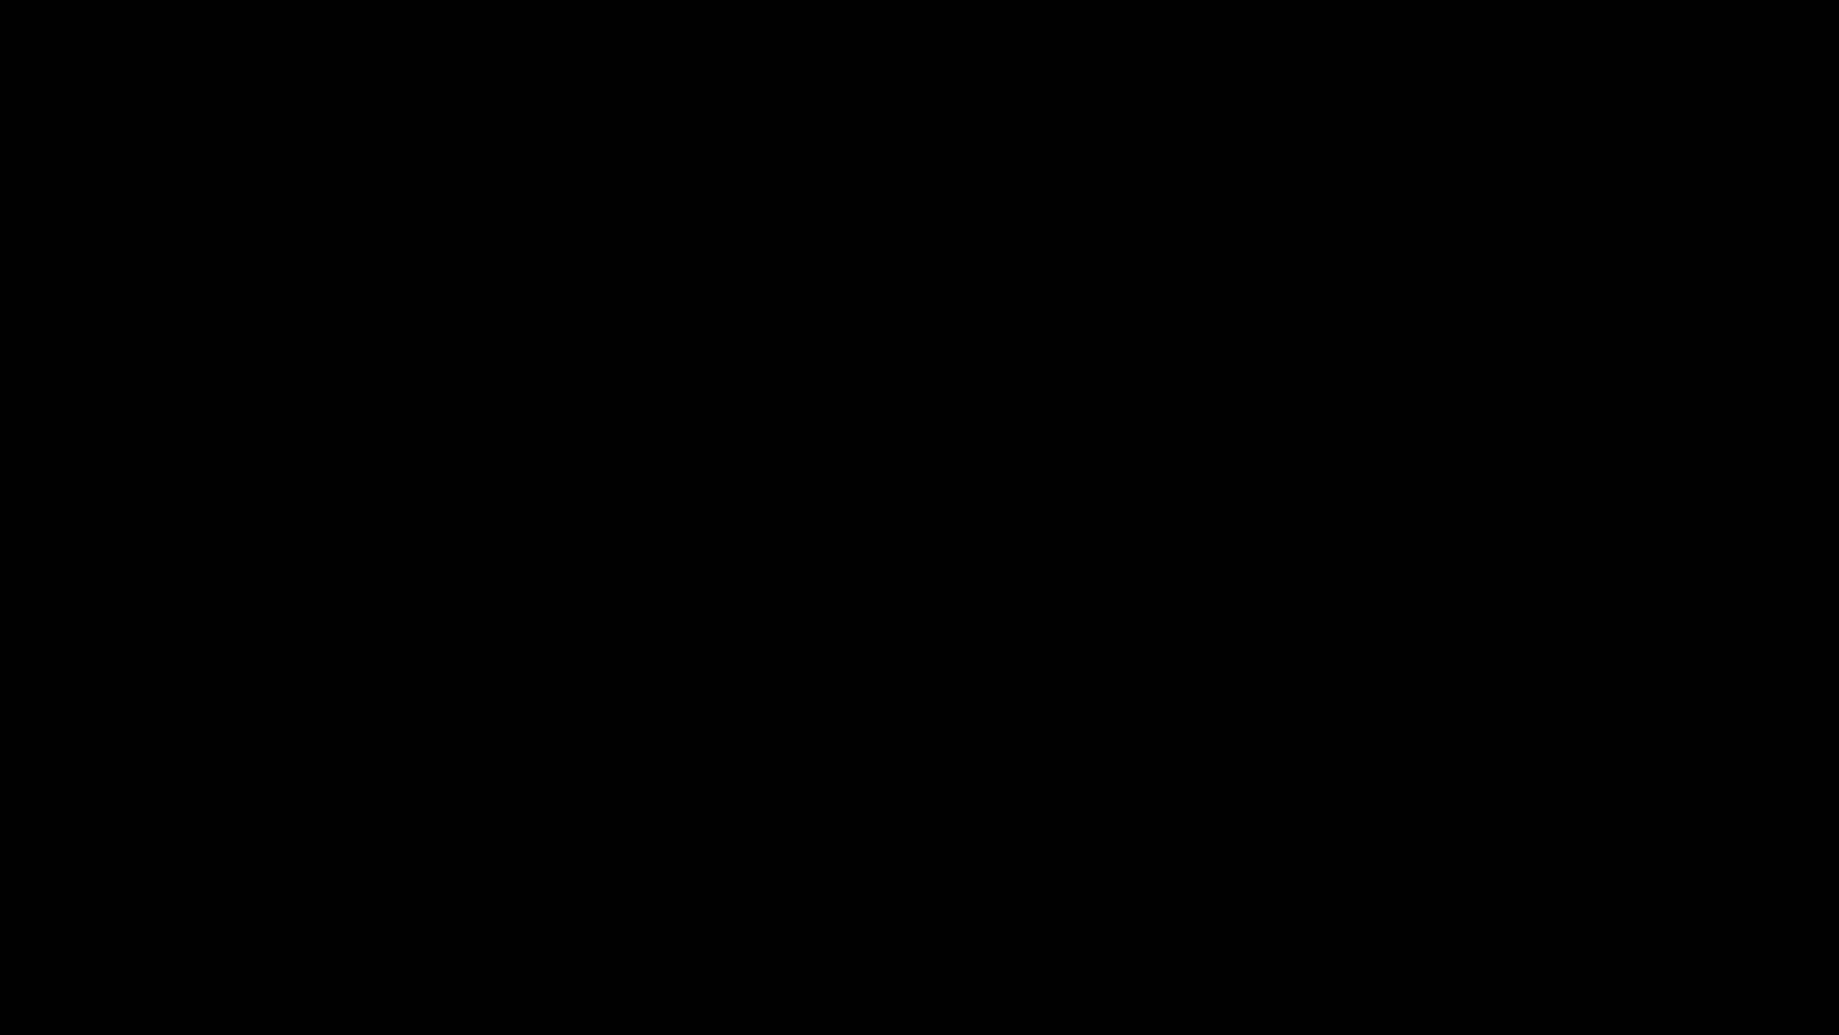